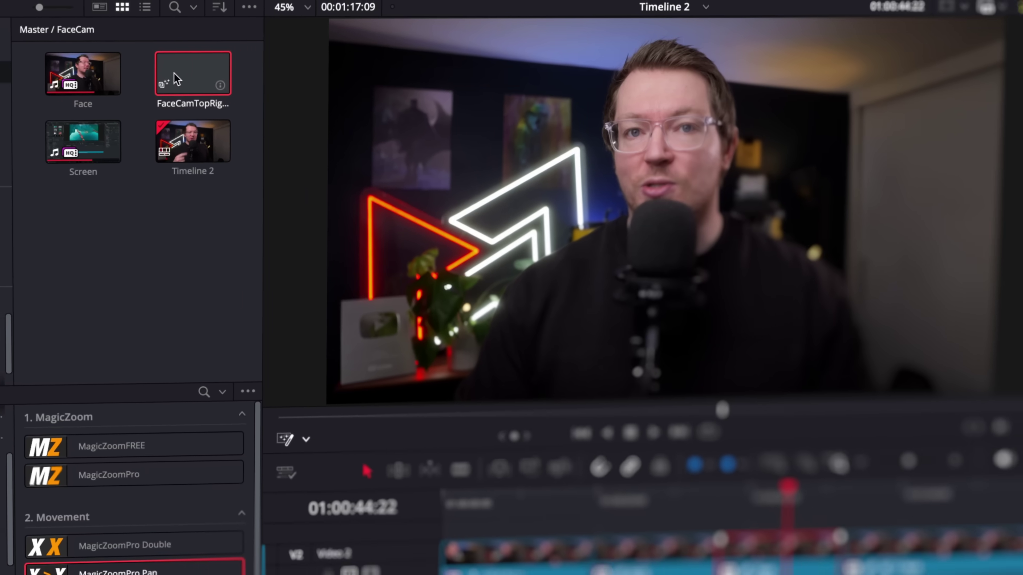
Load FaceCamTopRight in the viewer and link the Face clip to that referenced composition.
double_click(177, 79)
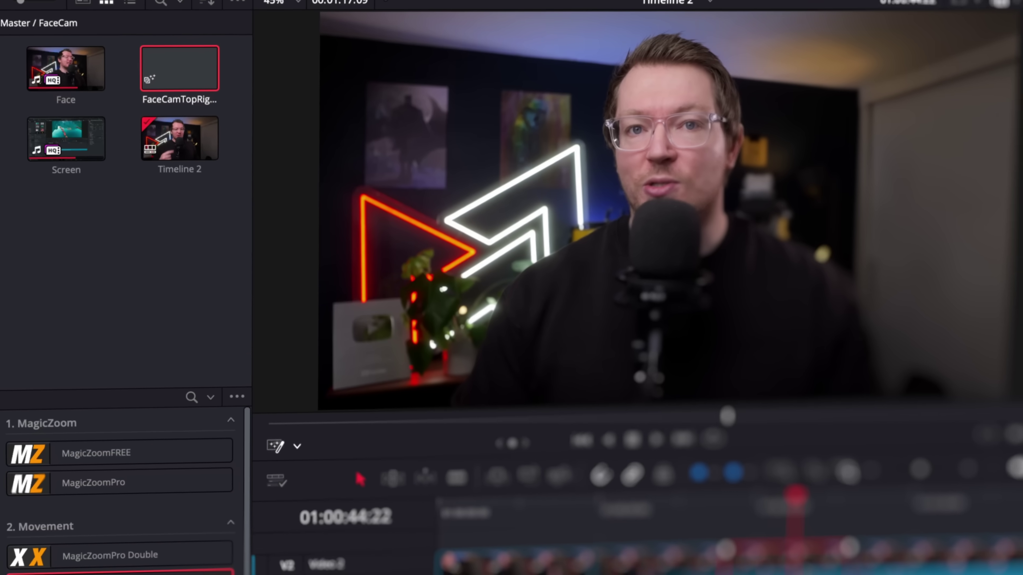
right_click(813, 562)
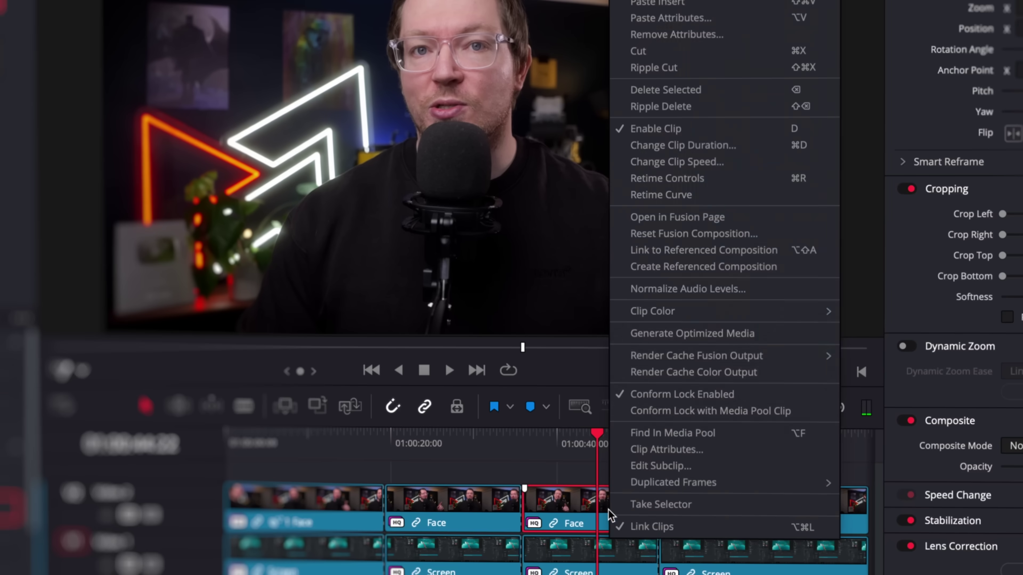
left_click(669, 250)
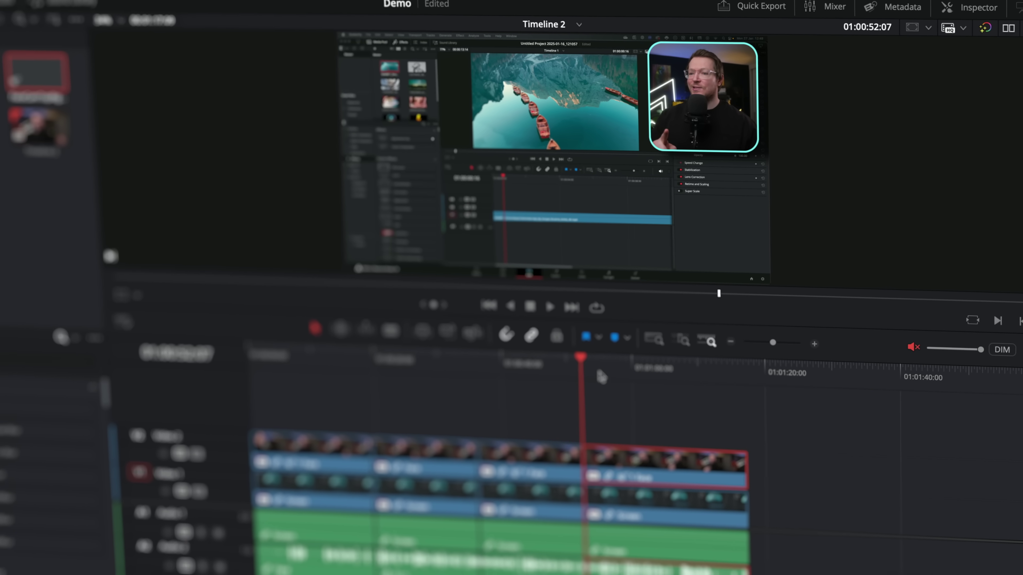
Link the guest clip near 01:00:41 to the PODCAST composition and play the edit from the start.
left_click_drag(677, 375, 346, 379)
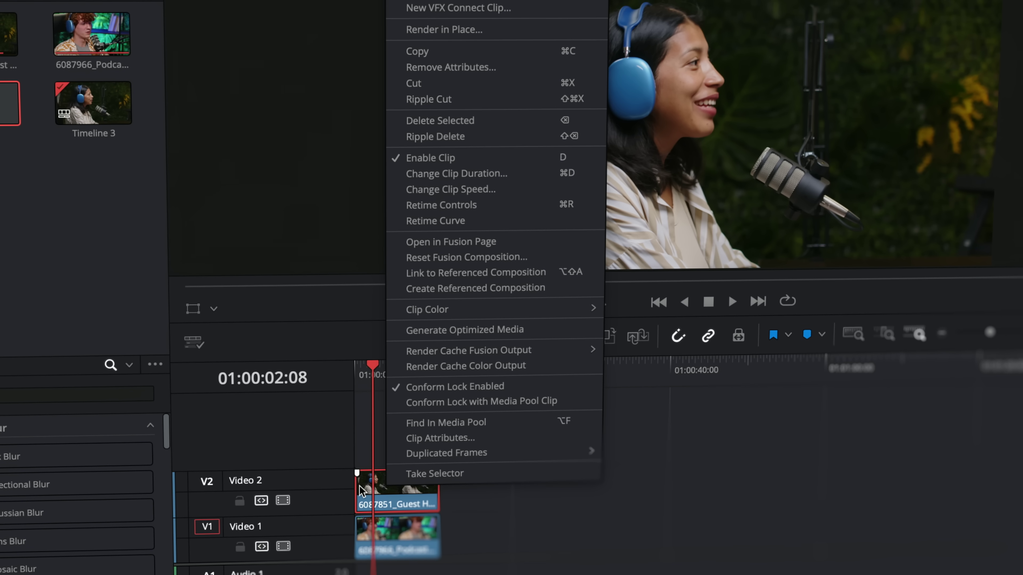
left_click(447, 269)
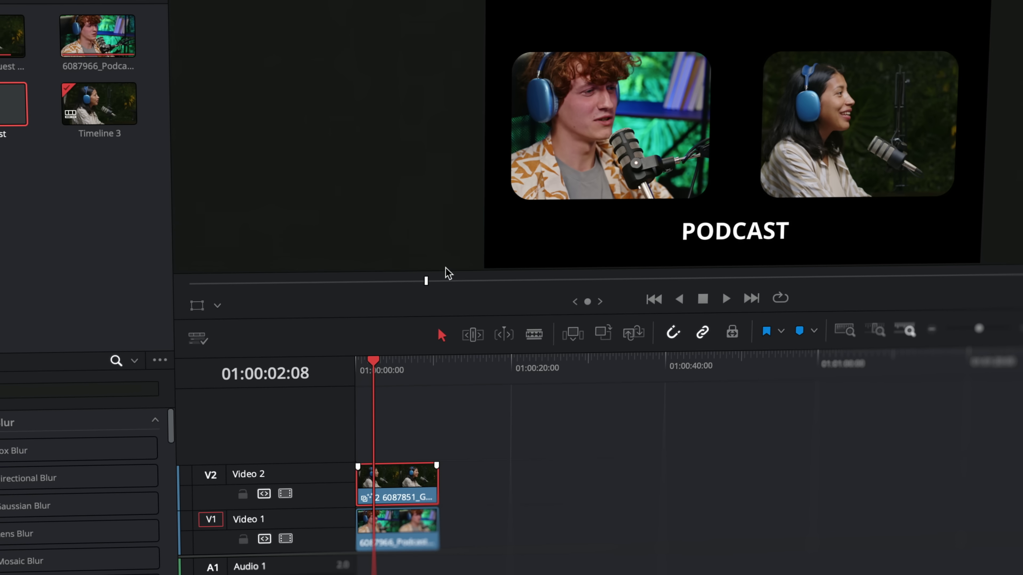
key("Home")
key("space")
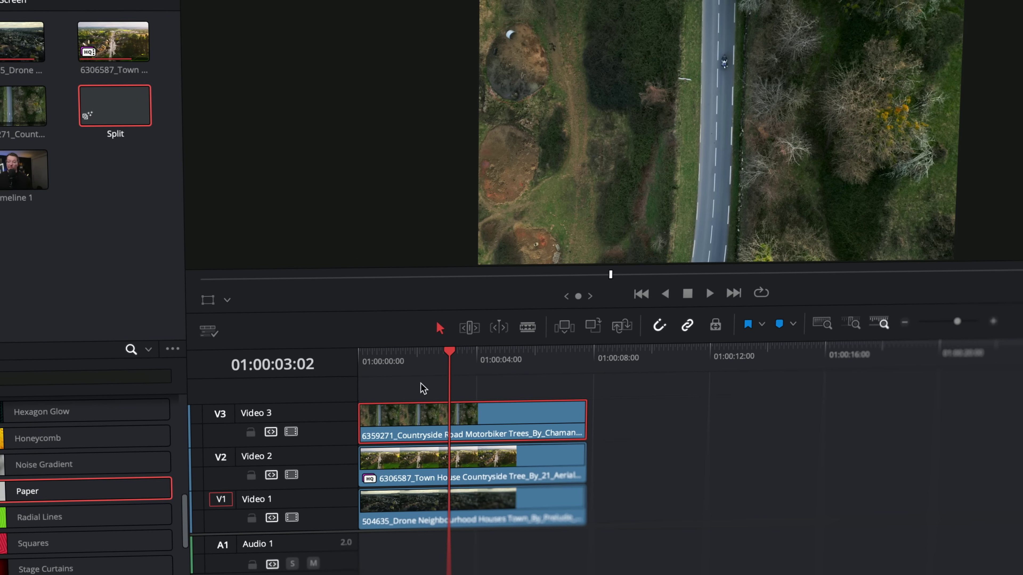
Link the Video 3 clip to the Split composition and play the three-way split screen.
right_click(427, 411)
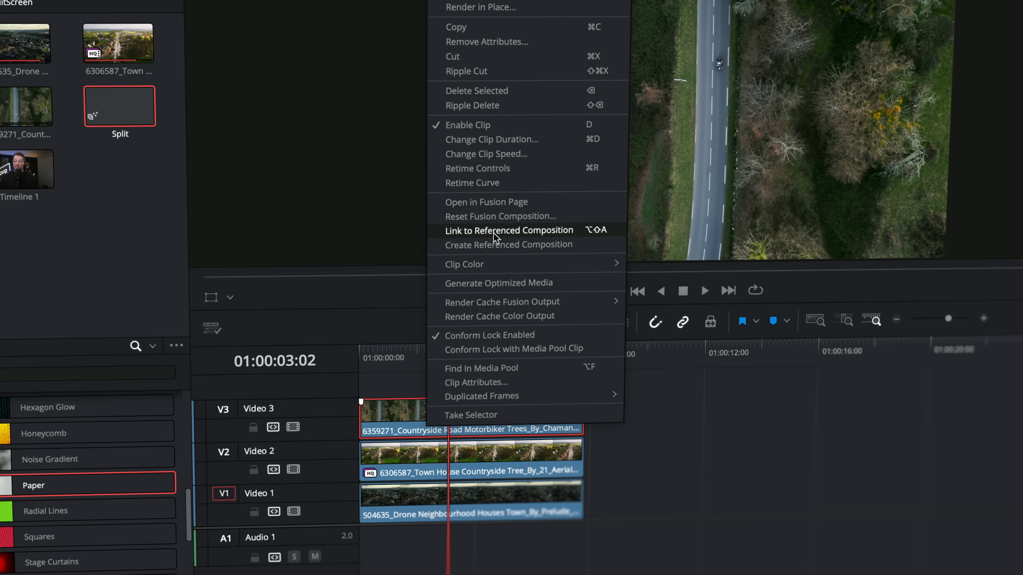
left_click(521, 229)
left_click_drag(448, 346, 347, 347)
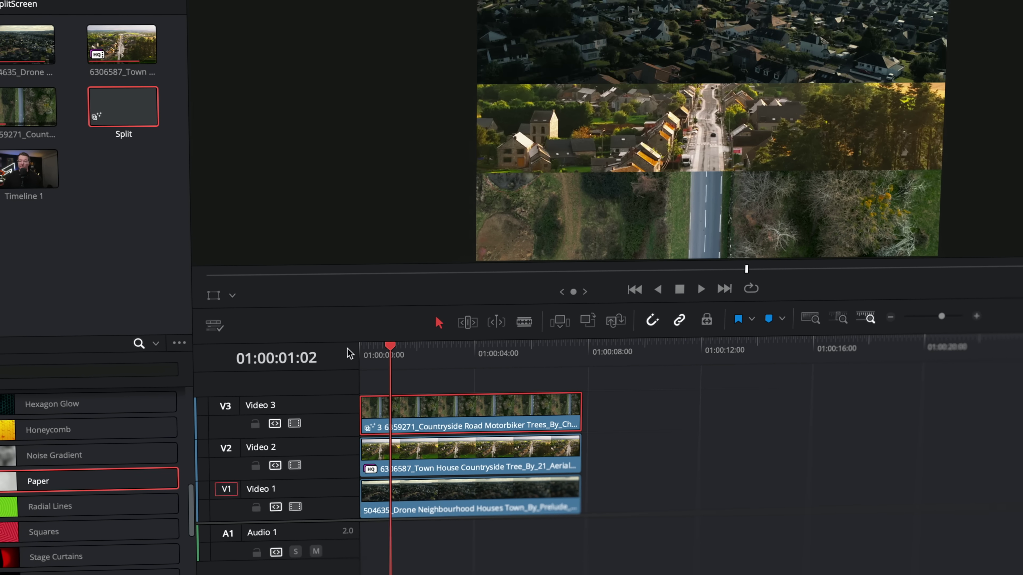
key("space")
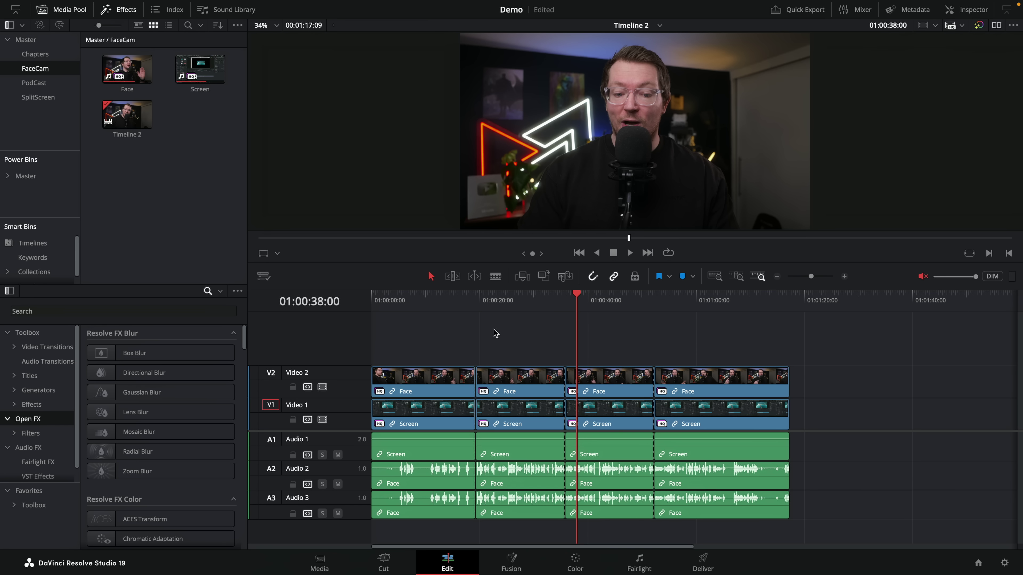
Slide the Face clips and their audio later along the timeline, then back to the start.
left_click_drag(400, 343, 799, 385)
left_click_drag(397, 382, 642, 387)
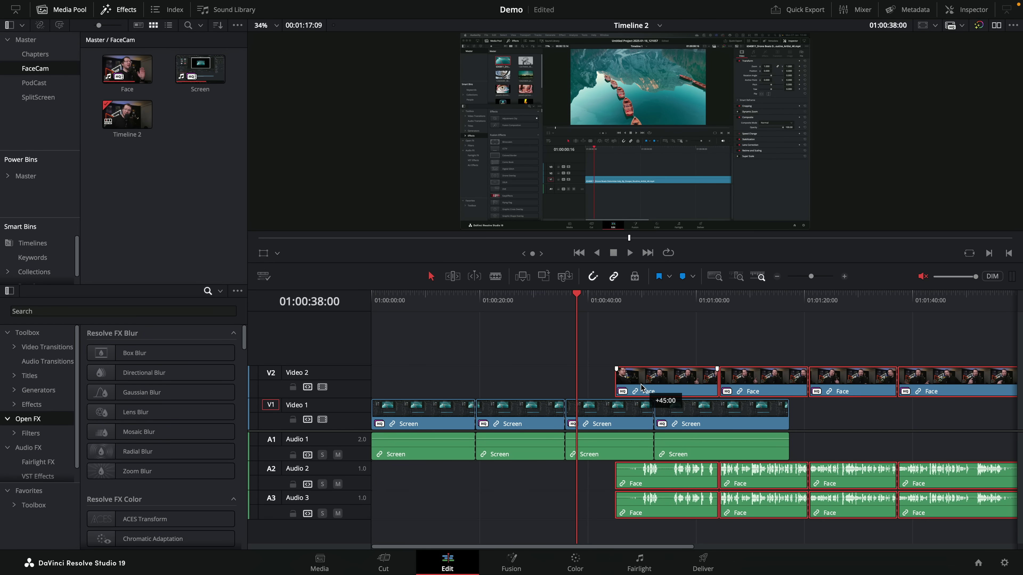
left_click_drag(641, 386, 365, 387)
left_click(538, 343)
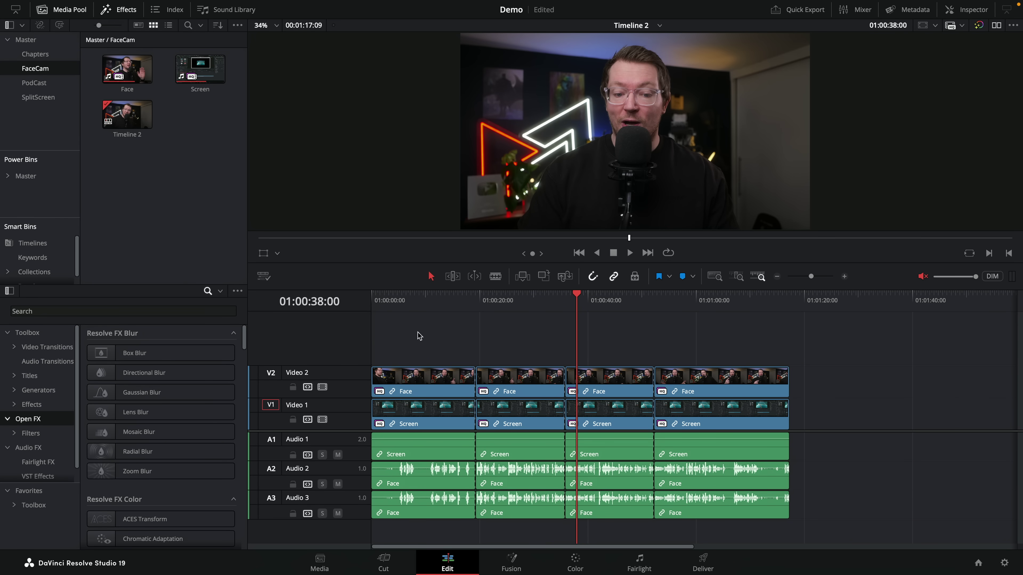
left_click_drag(417, 334, 786, 415)
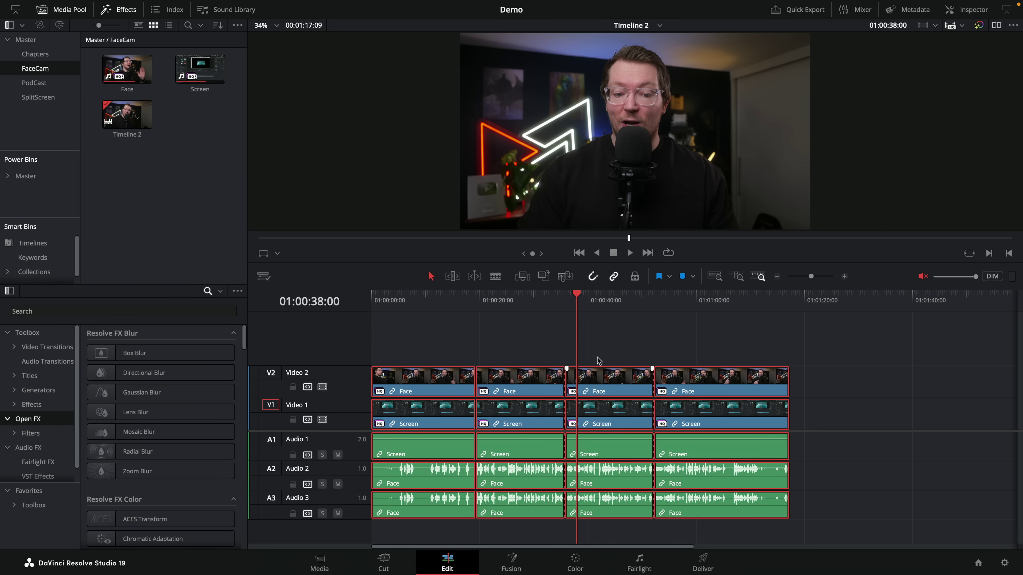
left_click(592, 340)
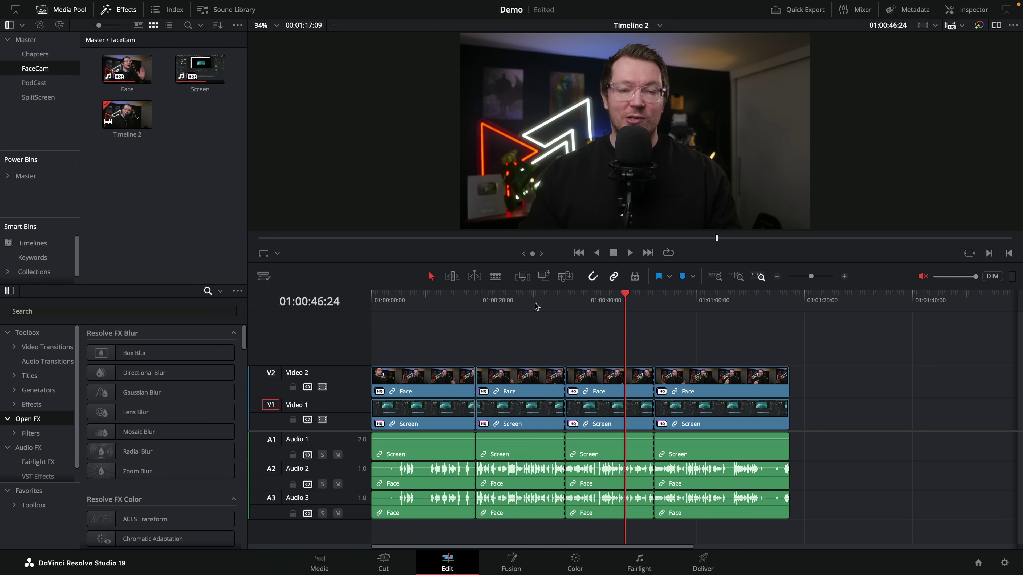
Create a referenced composition named FaceCamTopRight from the first Face clip on Video 2.
left_click(405, 302)
left_click(435, 378)
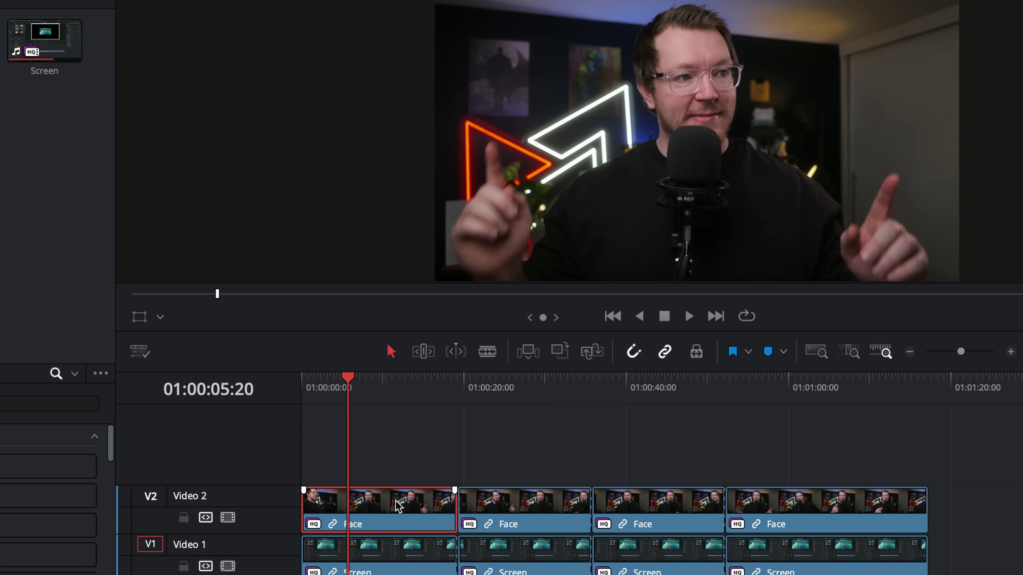
right_click(398, 506)
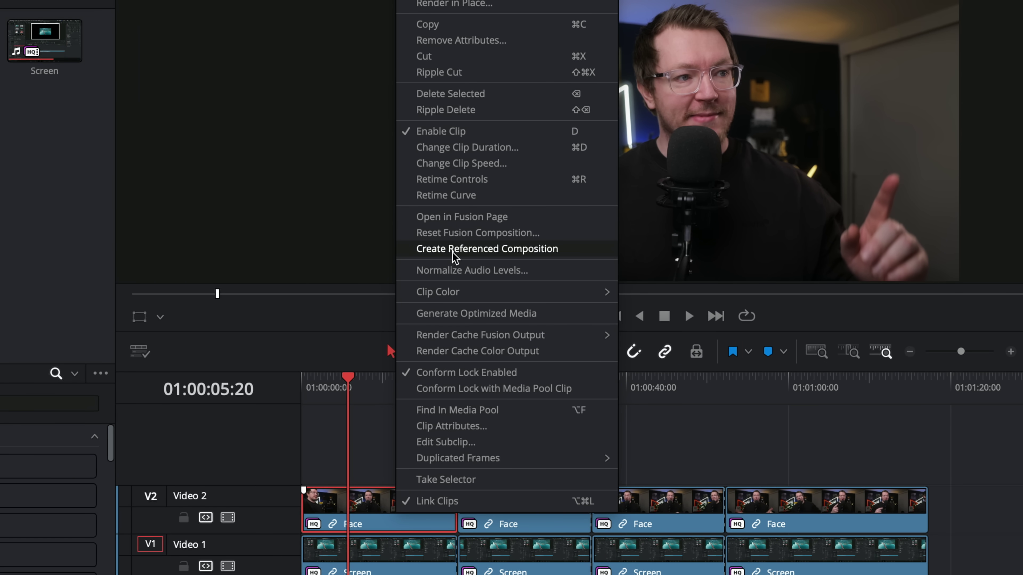
left_click(537, 254)
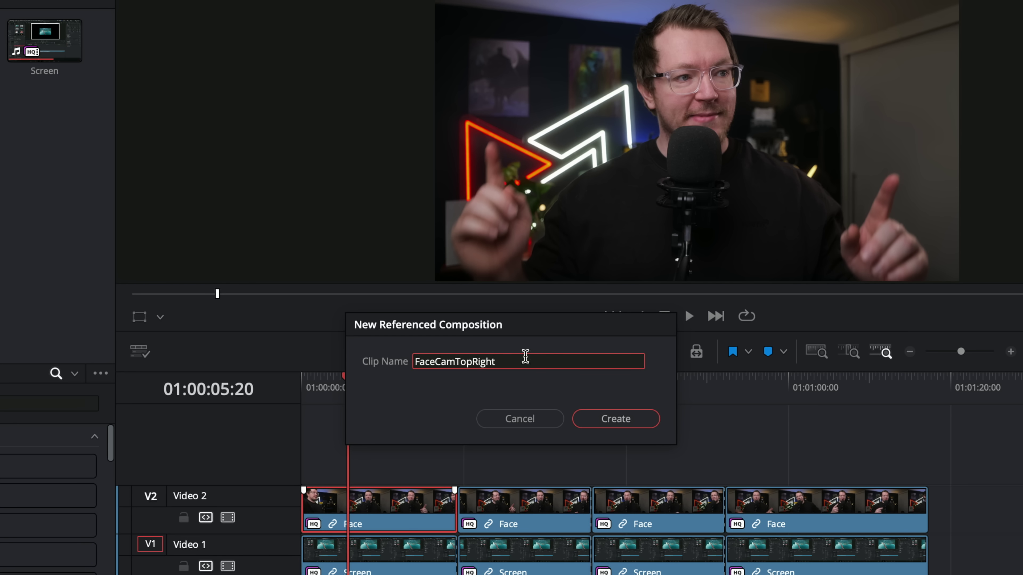
left_click(616, 419)
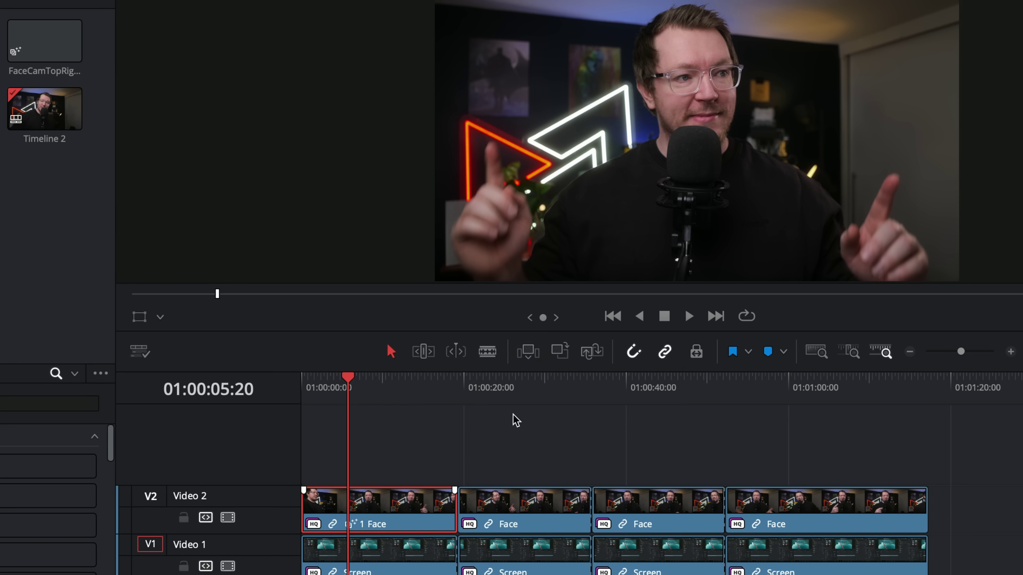
left_click(395, 393)
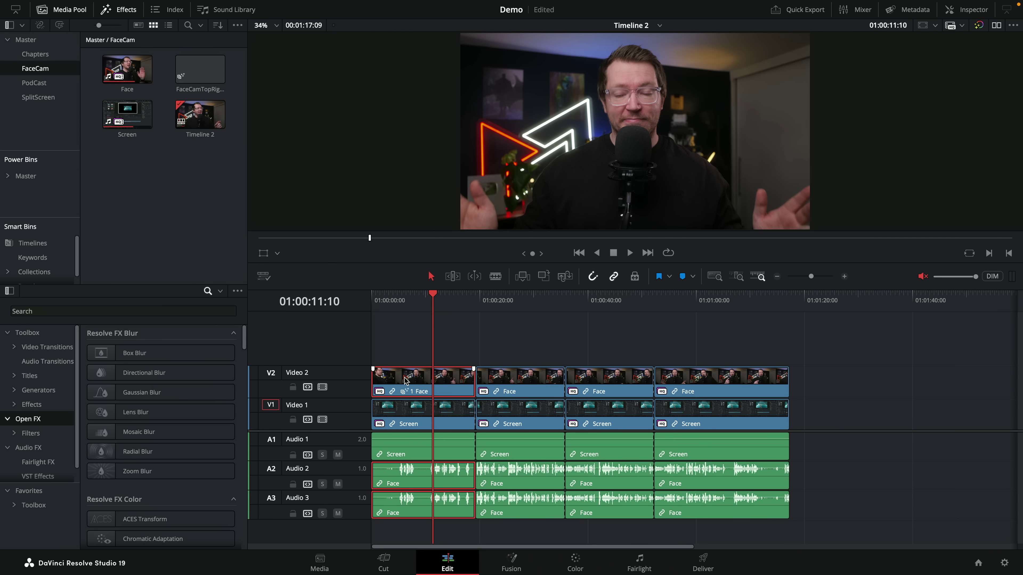
Open the FaceCamTopRight composition on the Fusion page.
right_click(414, 377)
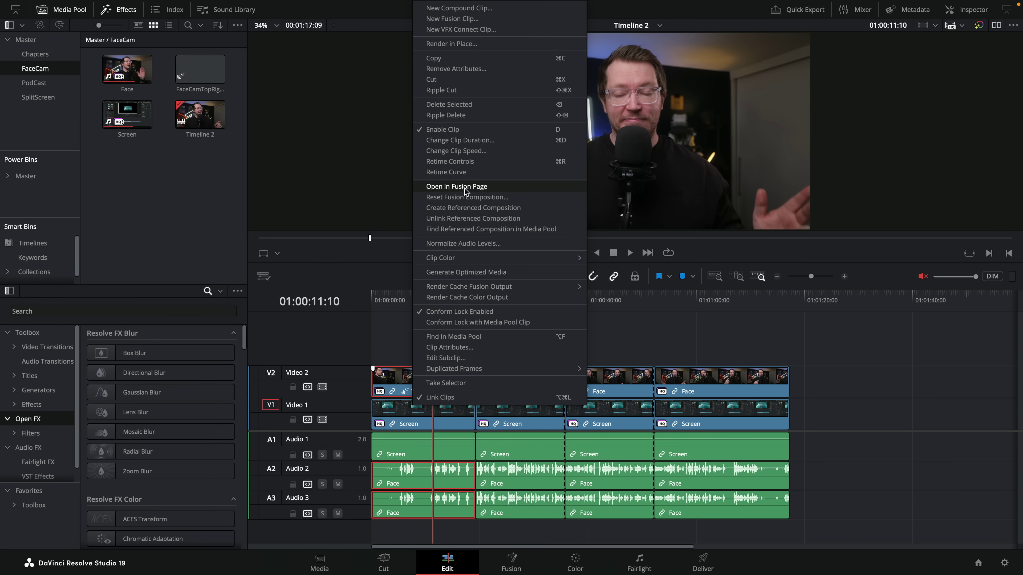
left_click(318, 143)
left_click(201, 74)
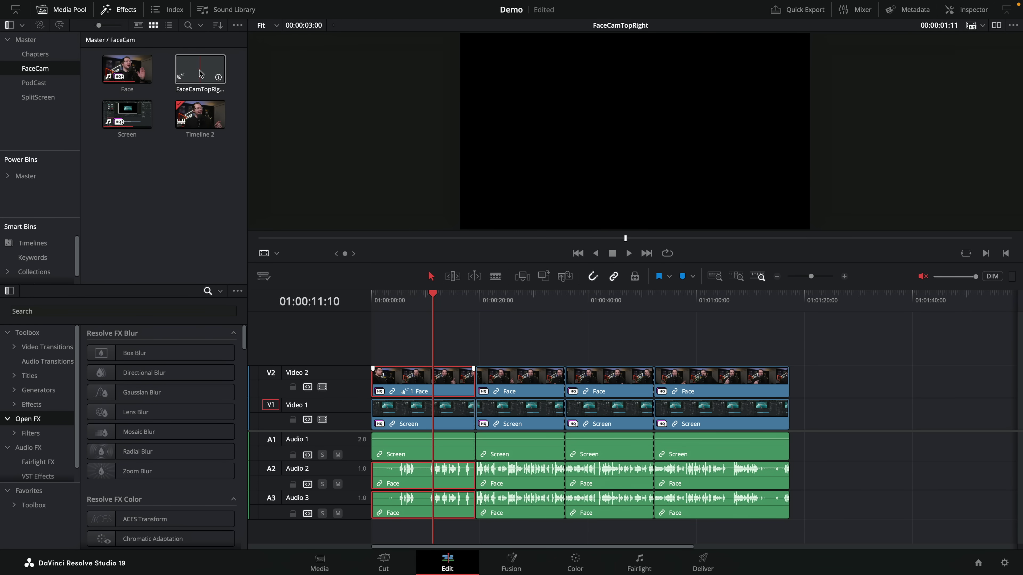
left_click(203, 72)
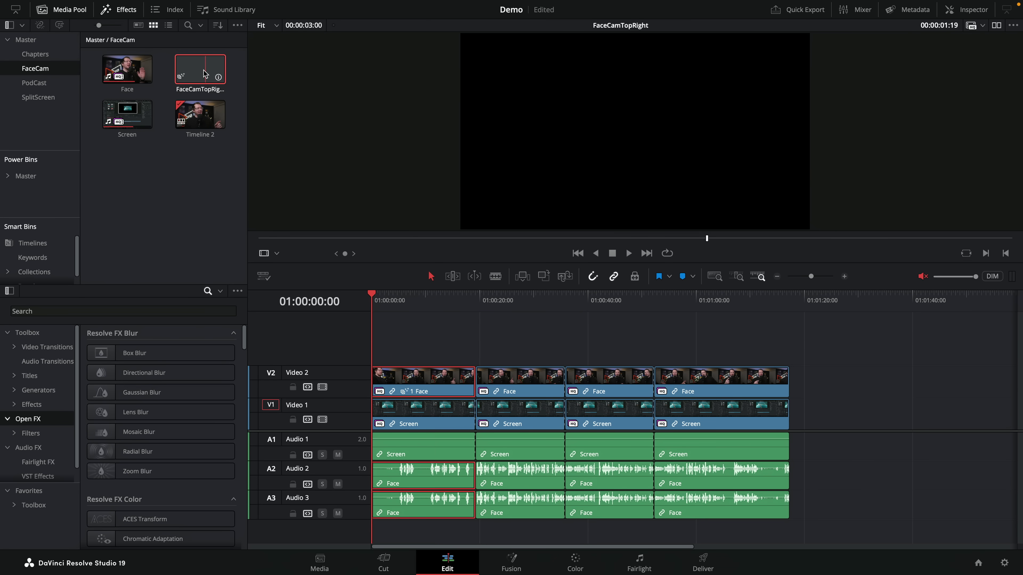
key("shift+5")
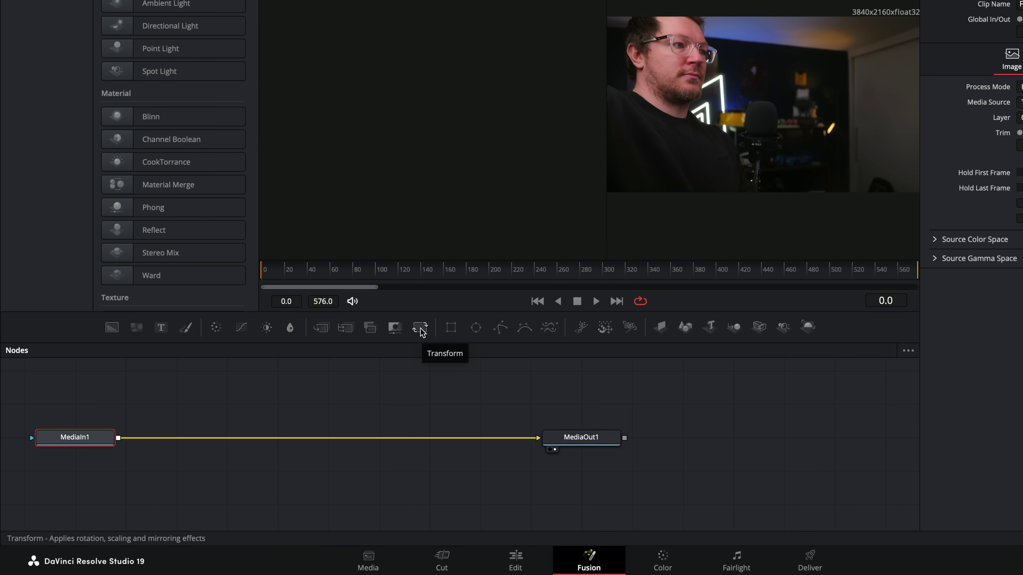
Insert a Transform node with Size 0.3, Center X 0.839 and Y 0.834.
left_click_drag(408, 363, 304, 440)
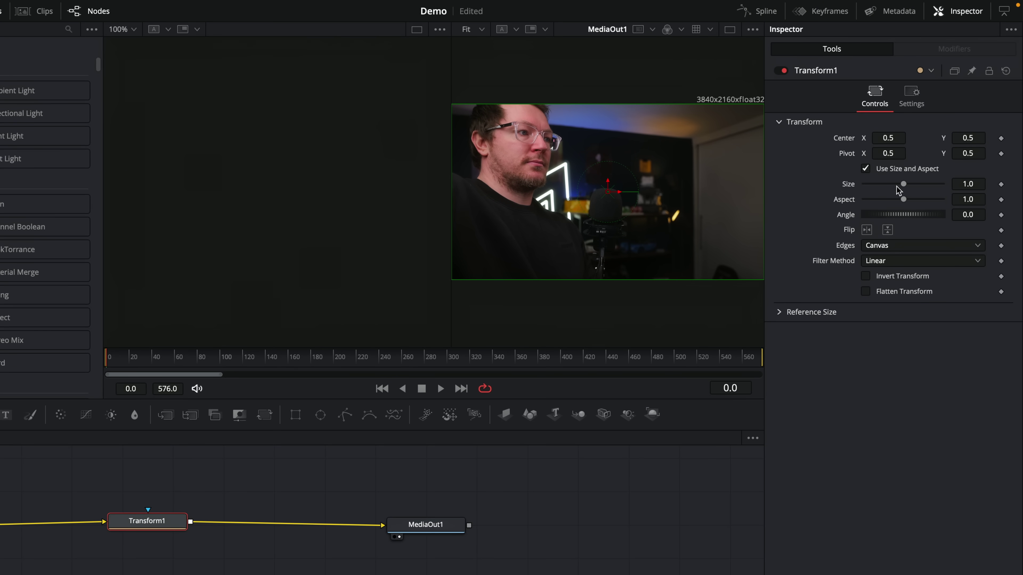
left_click_drag(897, 188, 875, 188)
left_click_drag(885, 137, 886, 139)
left_click_drag(963, 136, 966, 137)
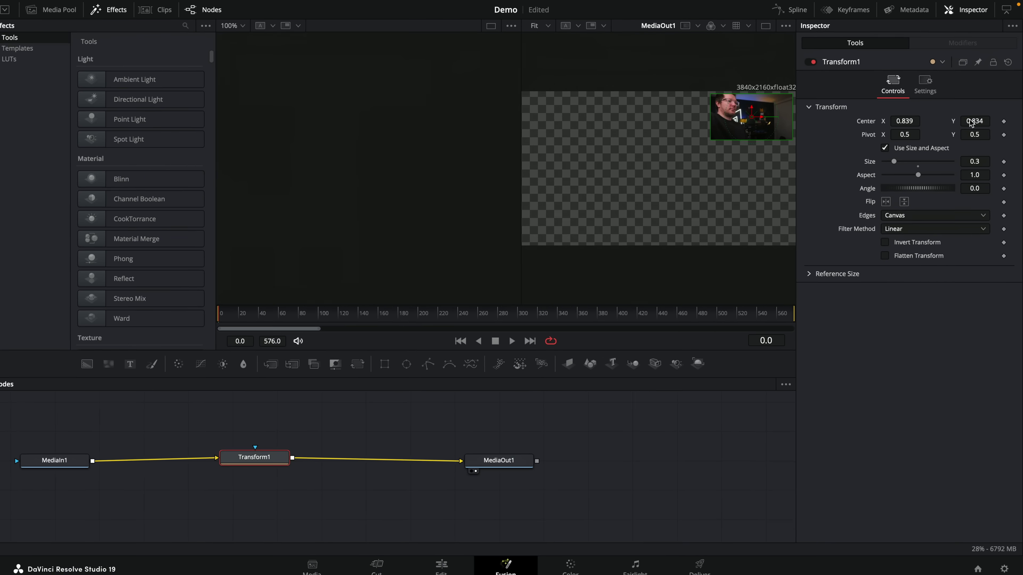
left_click(457, 562)
Scrub between 01:00:10 and 01:00:13 and preview FaceCamTopRight before returning to Timeline 2.
left_click_drag(389, 300, 445, 303)
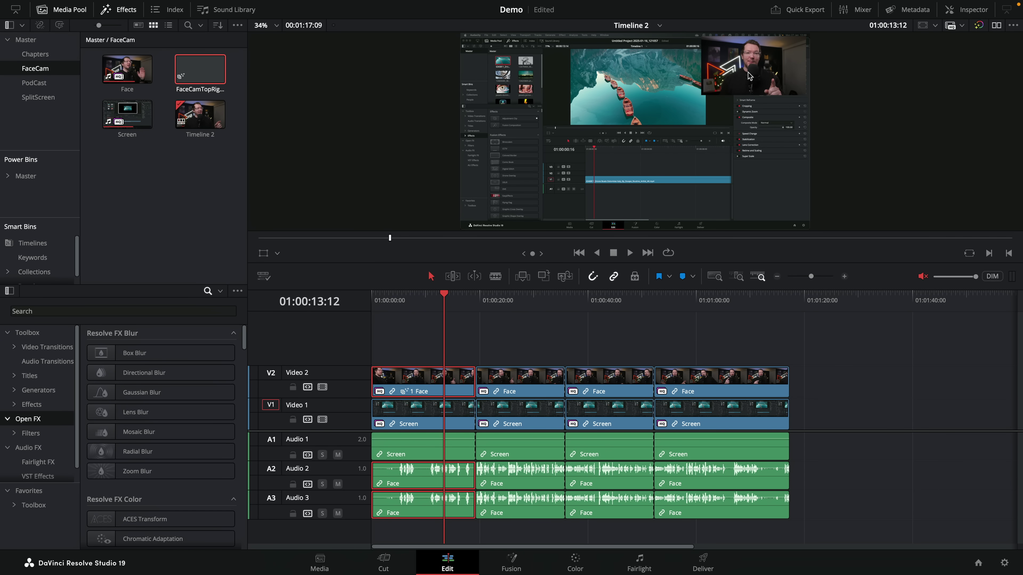
left_click_drag(444, 302, 643, 311)
key("ctrl+b")
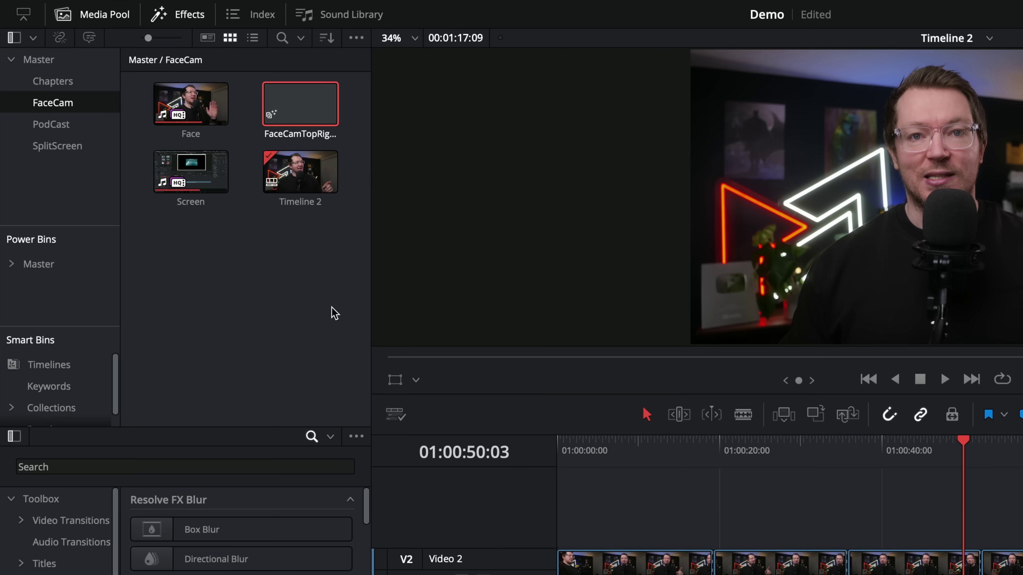
left_click(293, 119)
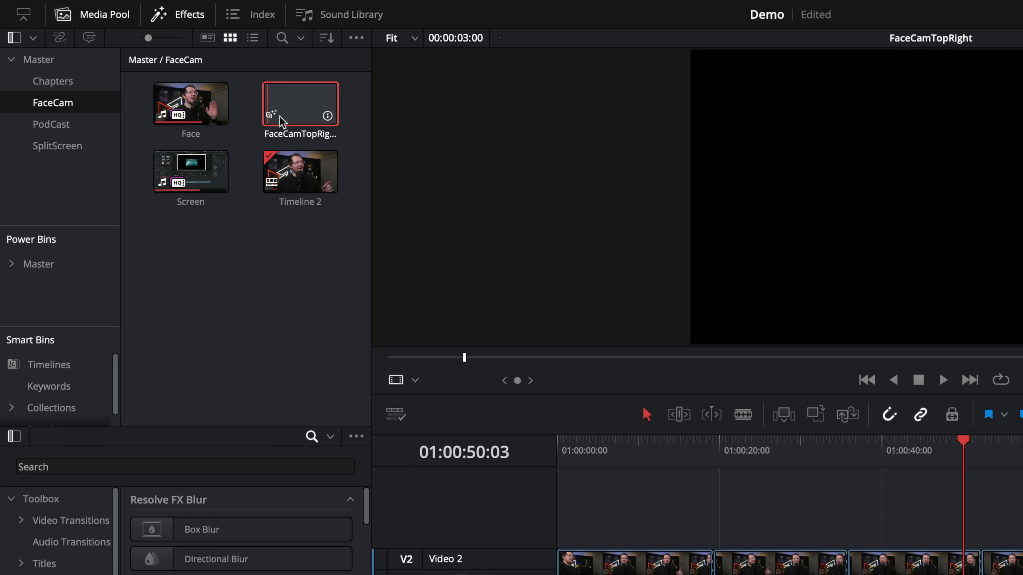
left_click(335, 177)
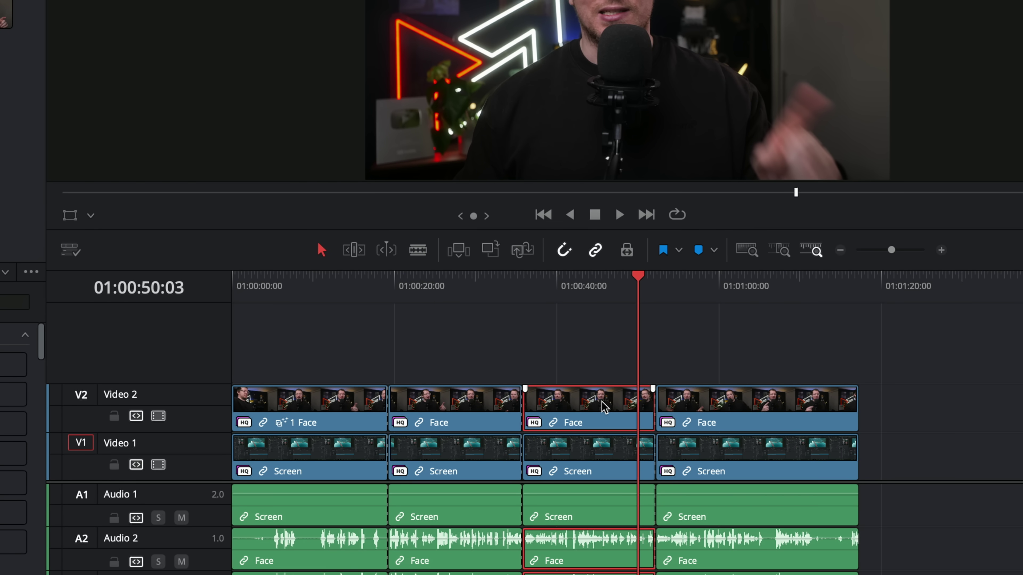
Link the third Face clip to FaceCamTopRight and scrub to about 01:00:44 to check it.
right_click(600, 406)
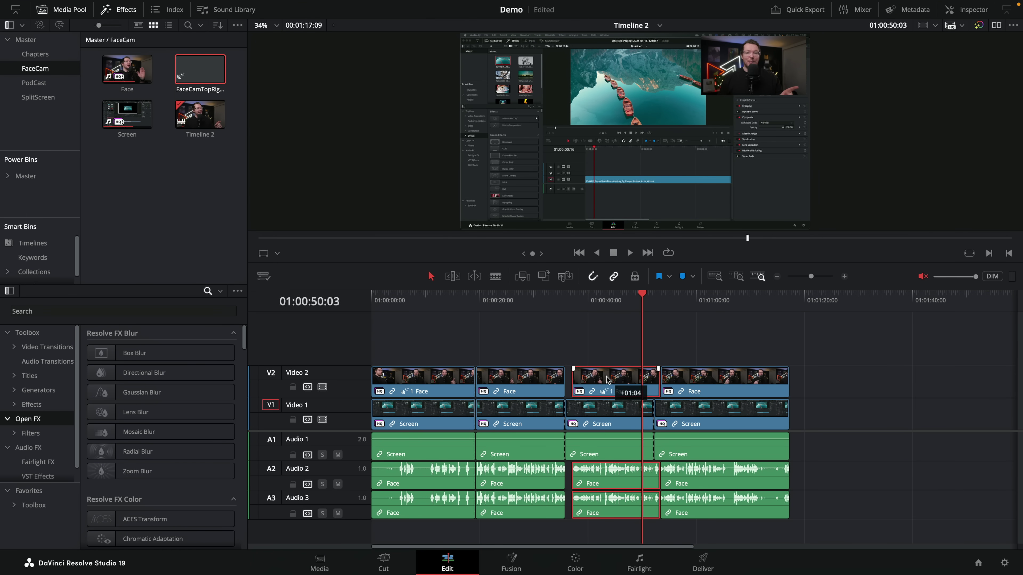
left_click_drag(442, 295, 431, 294)
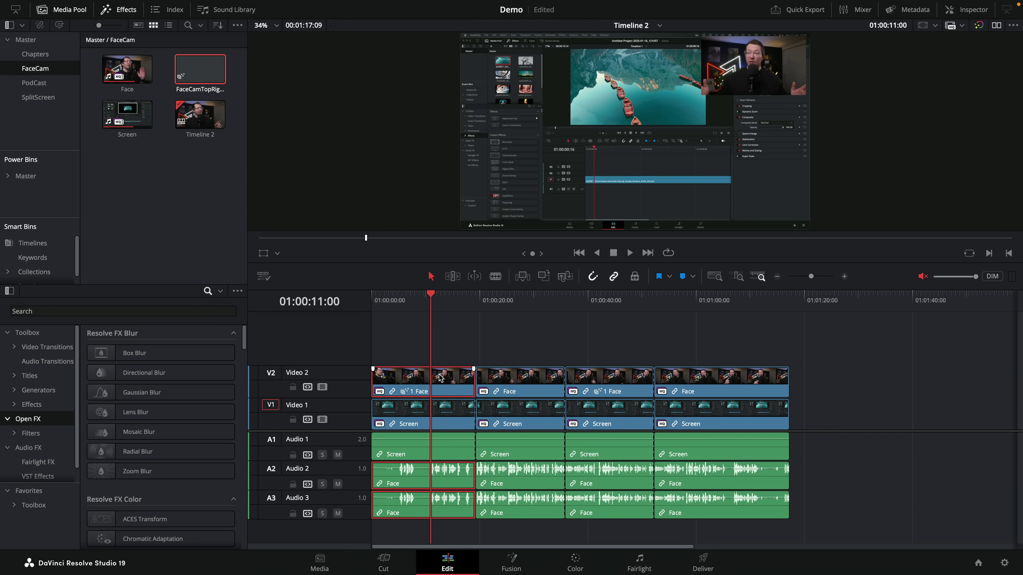
left_click_drag(441, 390, 442, 363)
left_click_drag(608, 302, 610, 302)
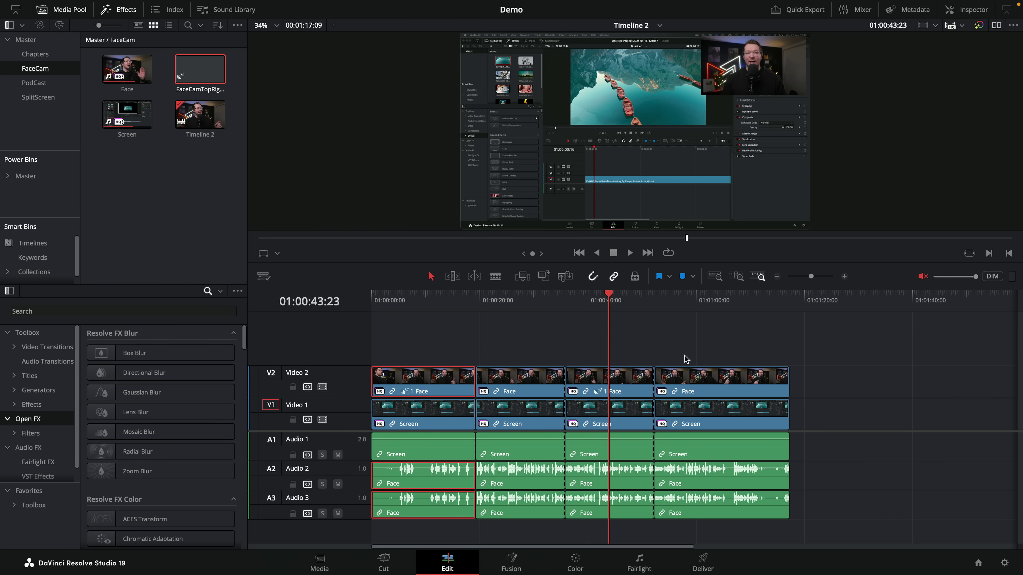
left_click(691, 381)
Link the last Face clip on Video 2 to FaceCamTopRight and play back to check the overlay.
right_click(692, 380)
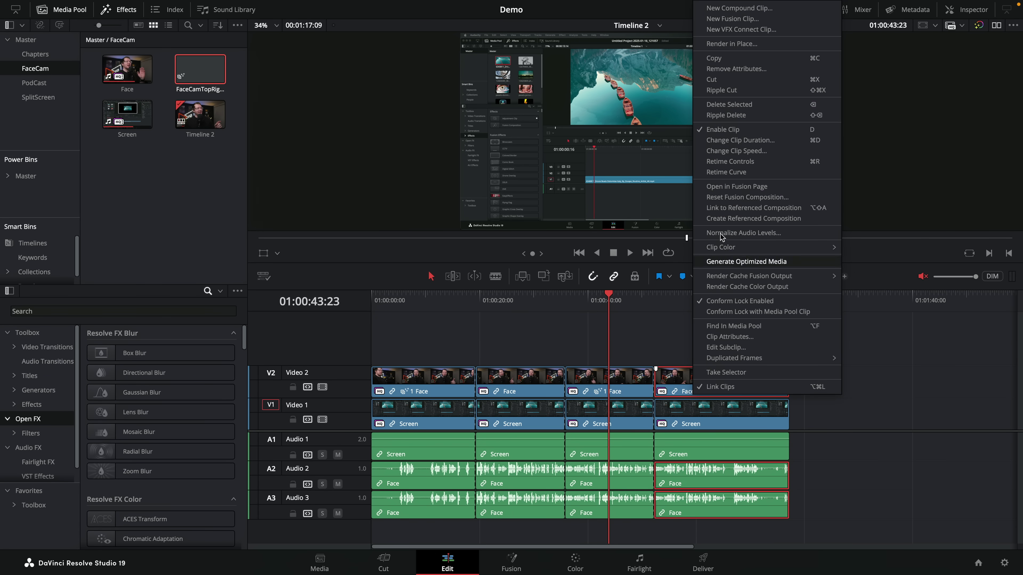
left_click(776, 208)
key("space")
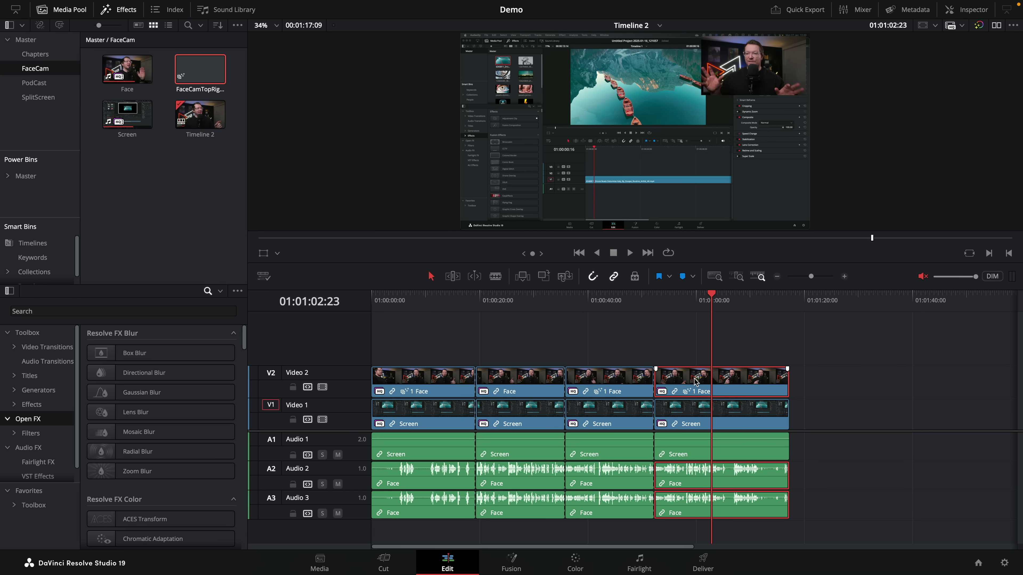
right_click(681, 384)
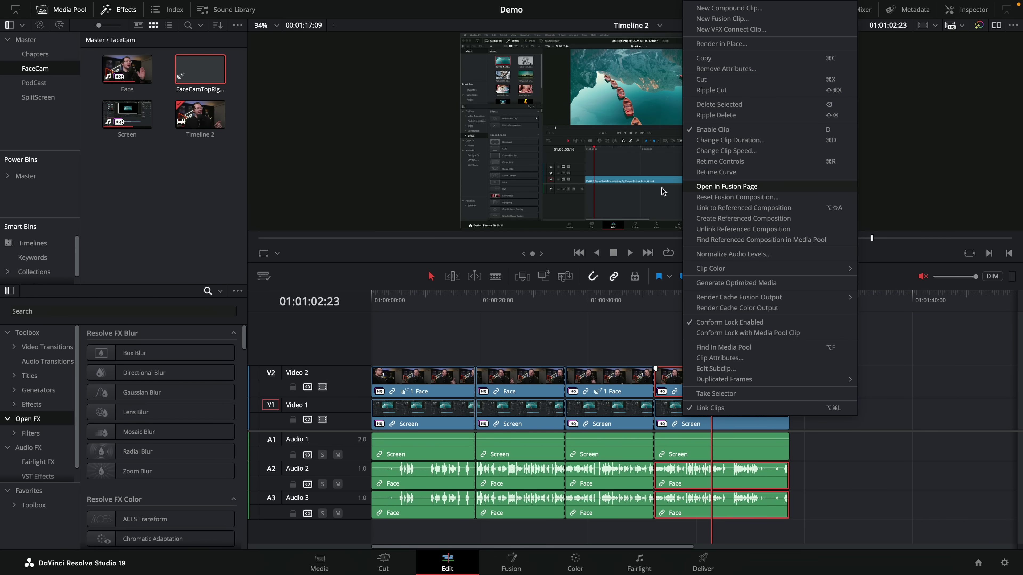
Open FaceCamTopRight in Fusion and delete the old Transform1 node.
left_click(187, 183)
left_click(201, 81)
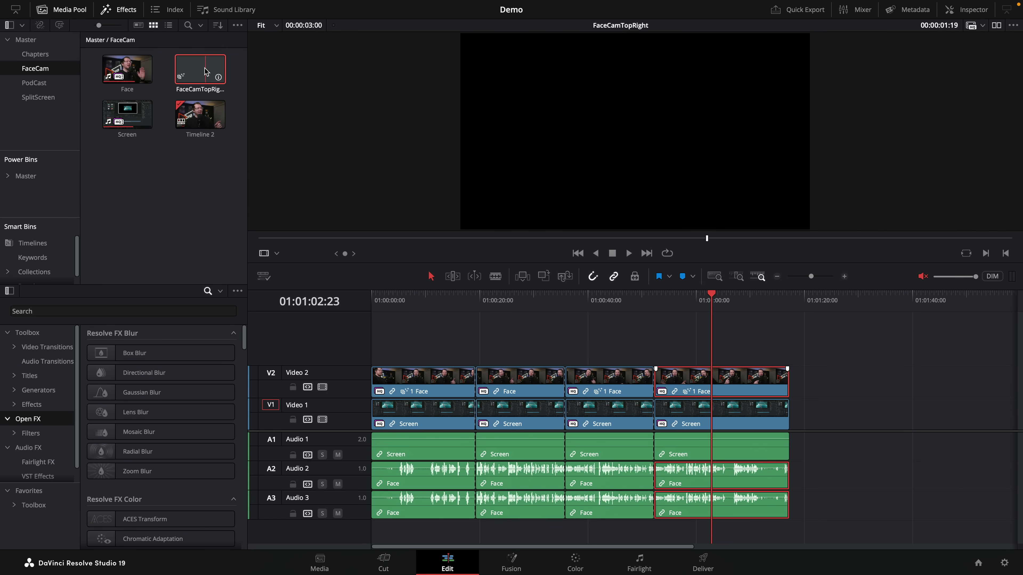
key("shift+5")
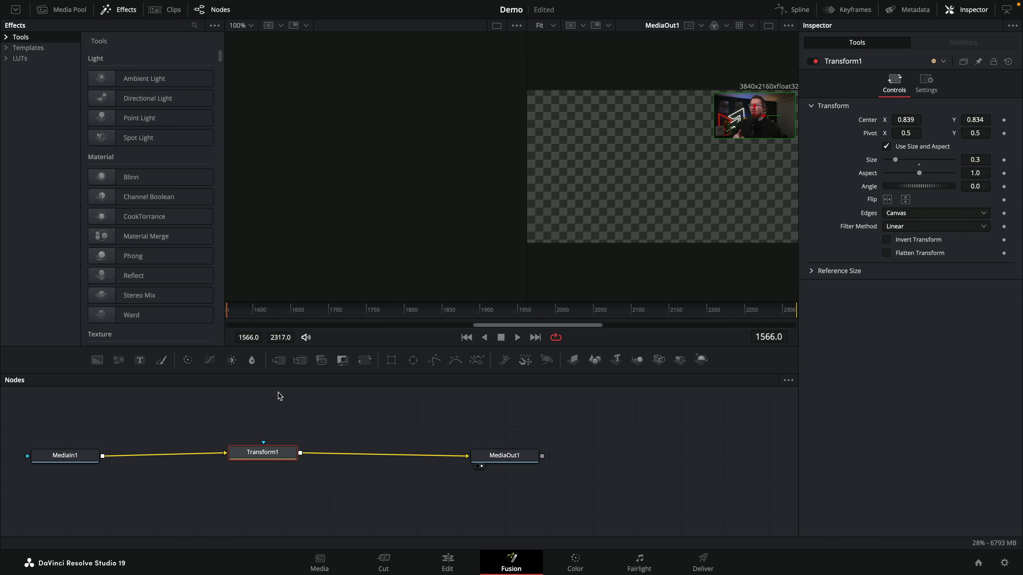
key("Delete")
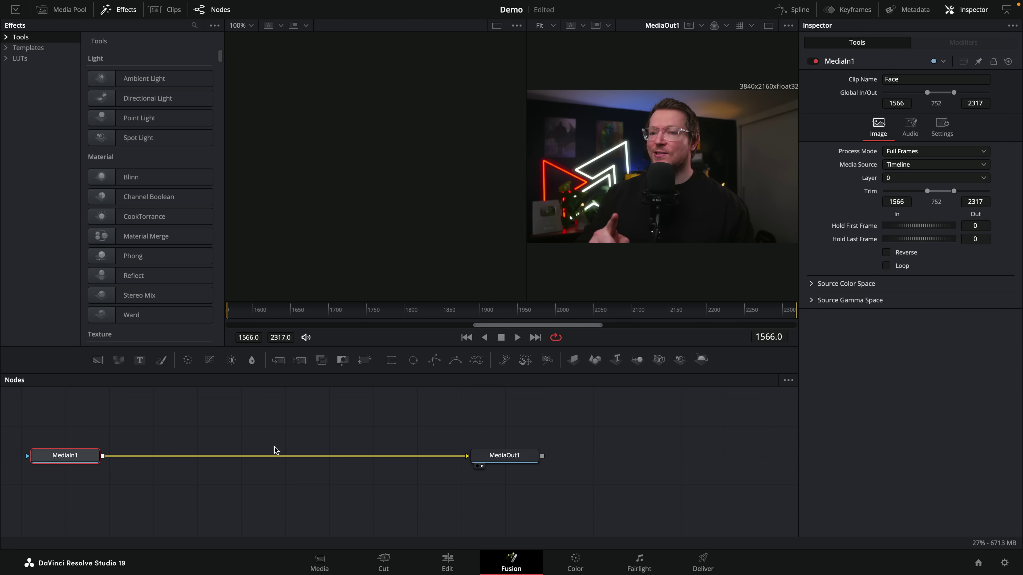
Search for 'transform' and add the plain Transform tool to the composition.
key("shift+space")
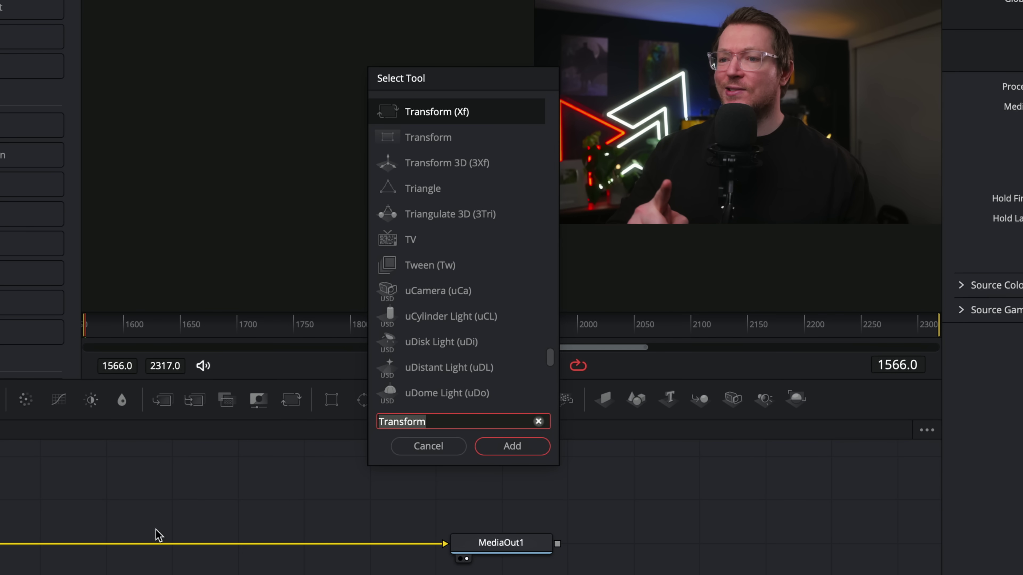
type("transform")
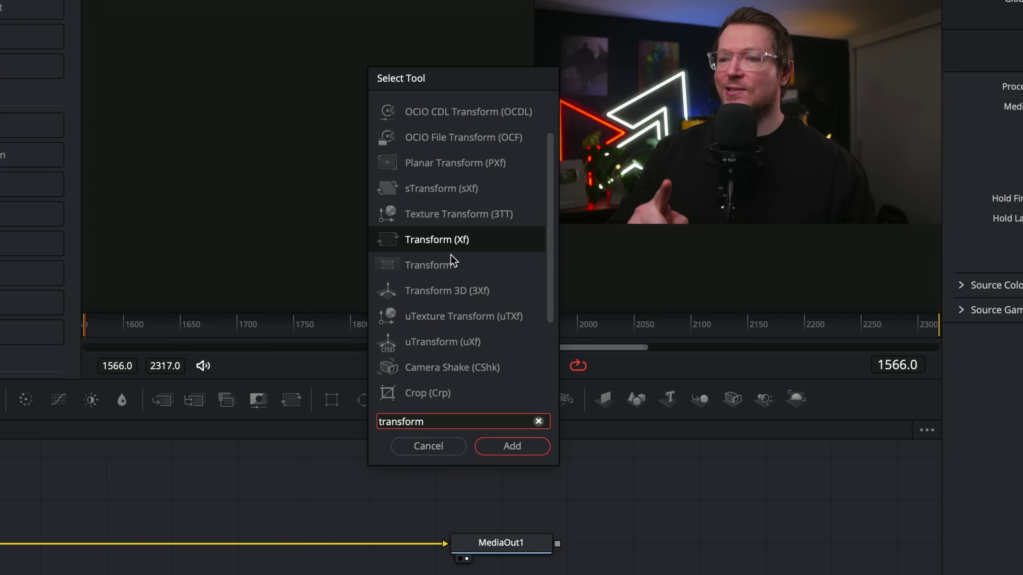
left_click(437, 269)
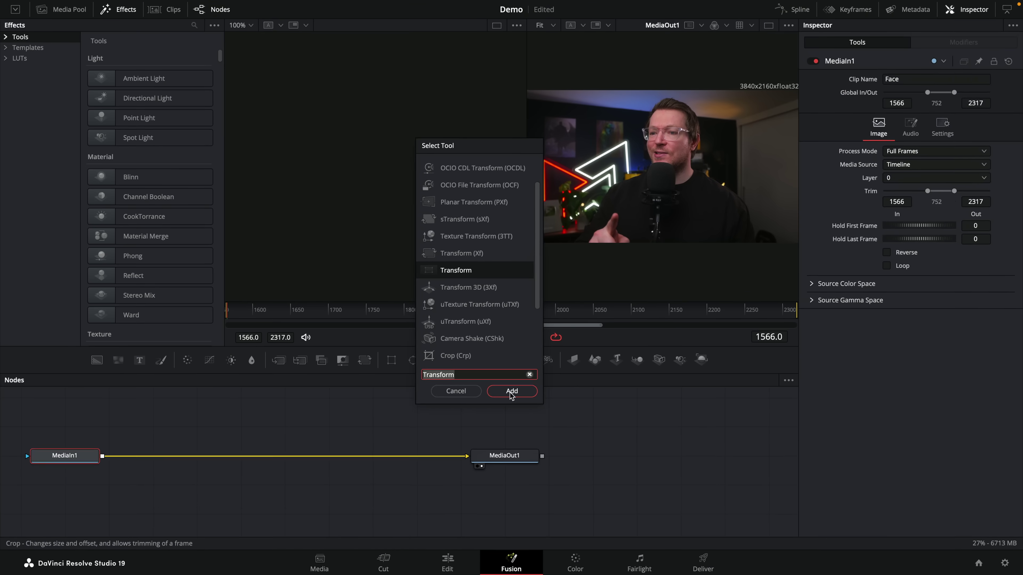
left_click(512, 446)
Zoom the face cam to 0.427 at X 0.341, Y 0.254, crop its sides and round corners to 0.252.
left_click_drag(898, 166, 941, 140)
left_click(919, 140)
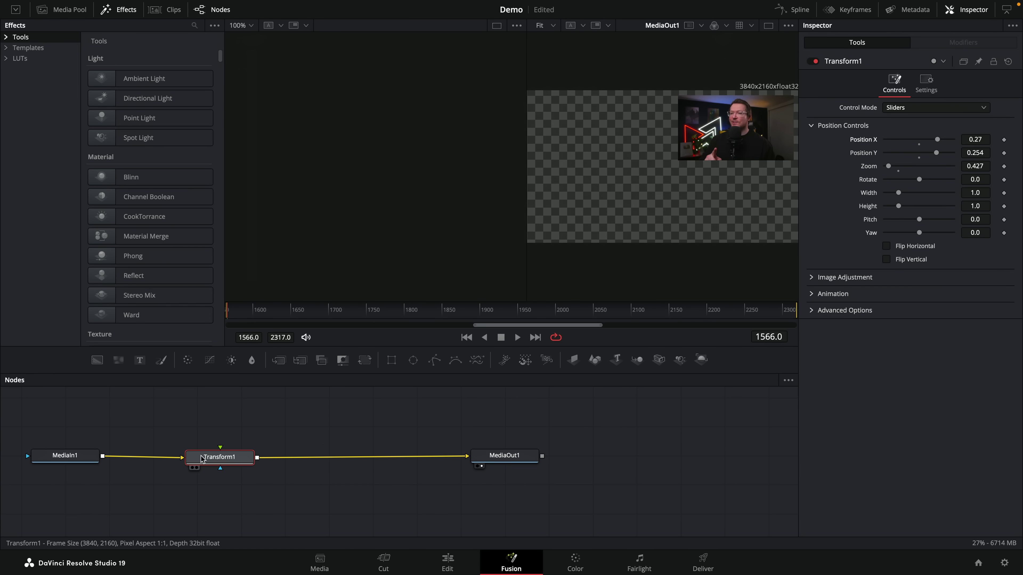
left_click(811, 277)
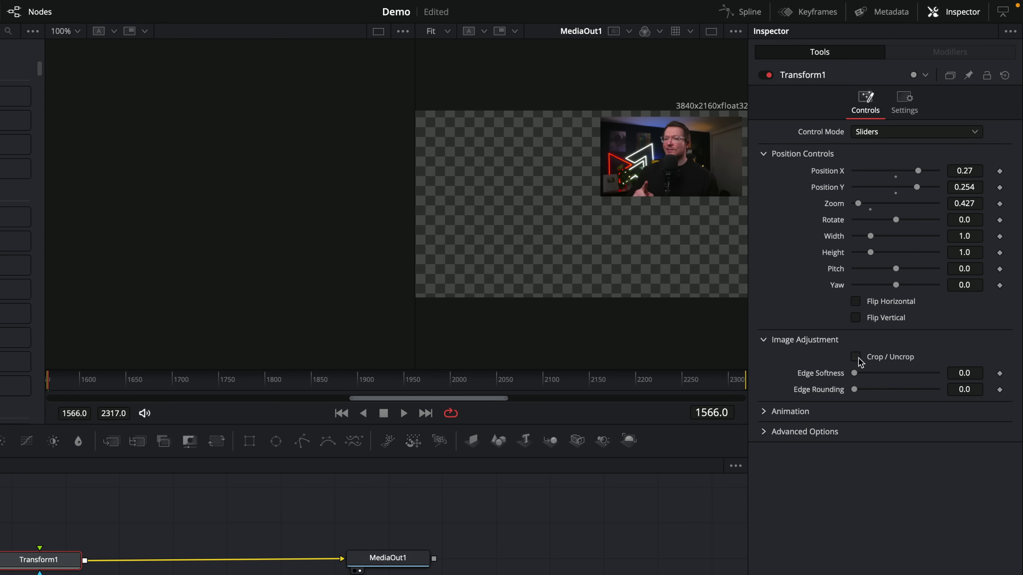
left_click(856, 357)
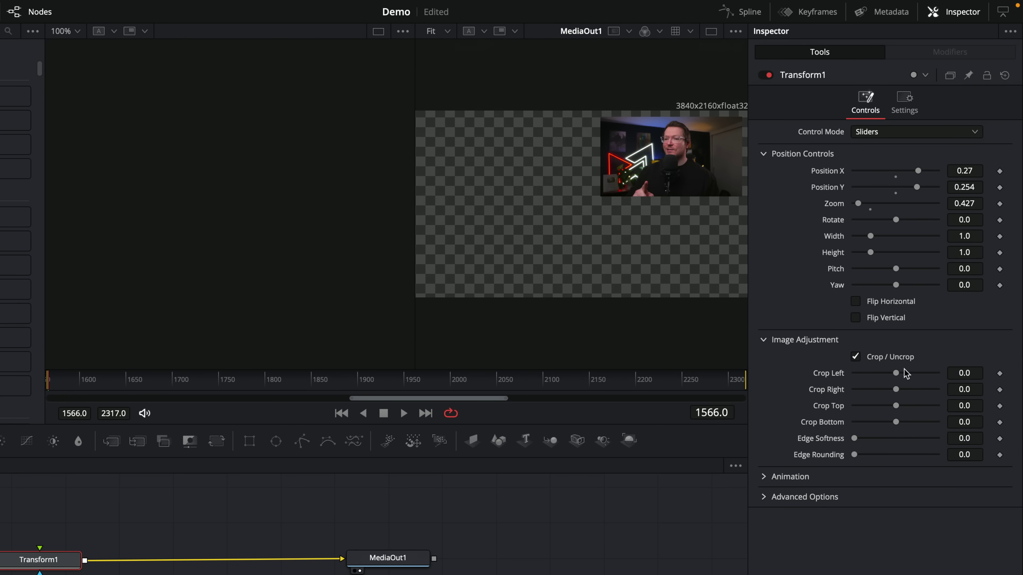
mouse_move(896, 374)
left_mouse_down()
mouse_move(907, 374)
mouse_move(905, 388)
left_mouse_up()
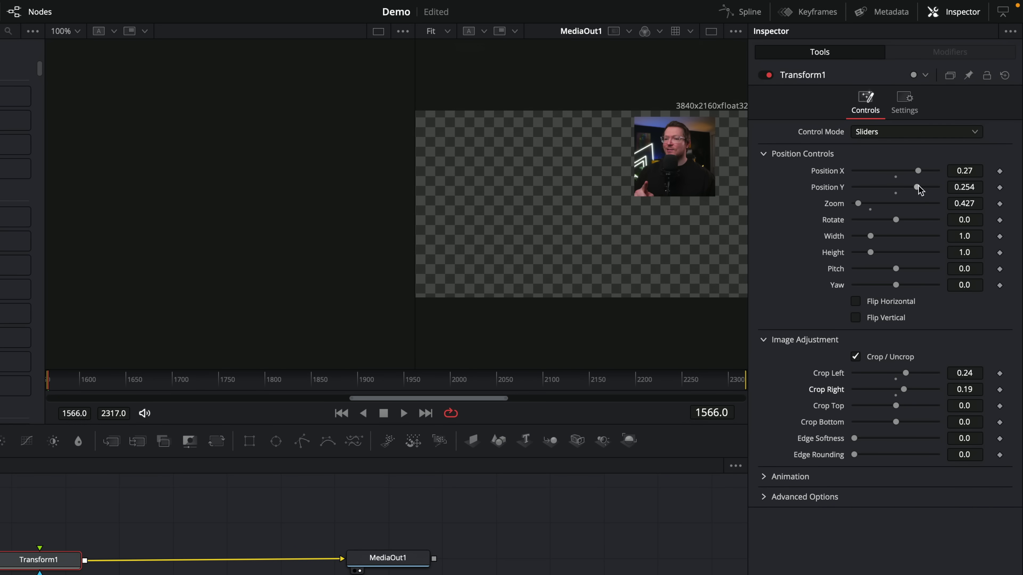
left_click_drag(918, 171, 924, 171)
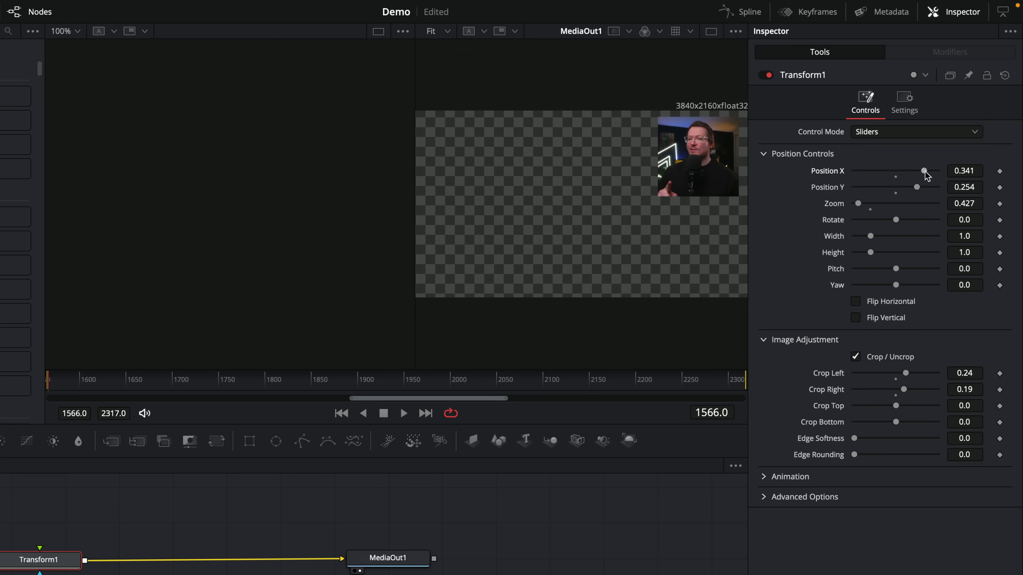
left_click_drag(854, 455, 867, 454)
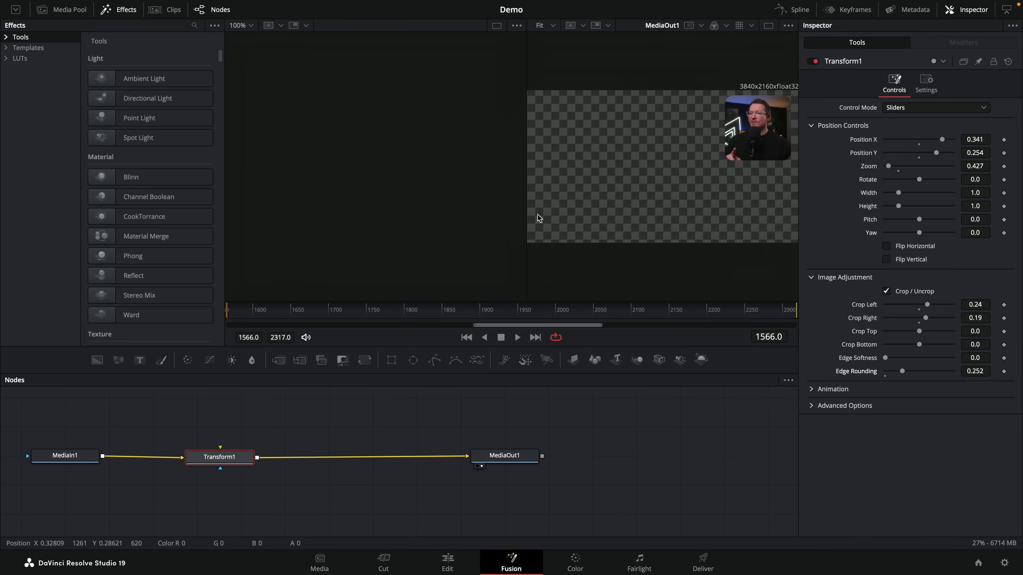
Browse the effects library to the Templates > Edit effect templates.
left_click(6, 48)
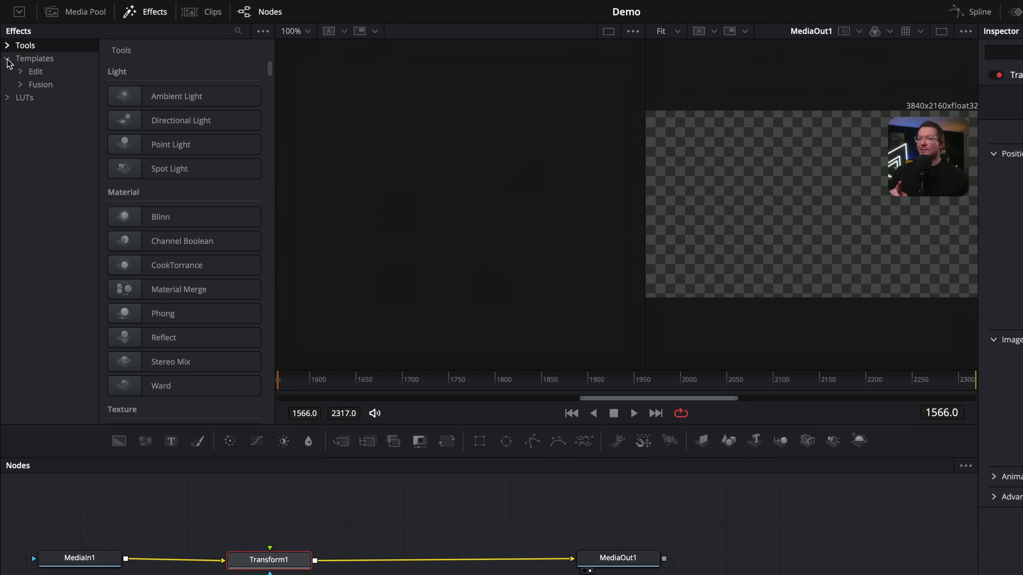
left_click(20, 72)
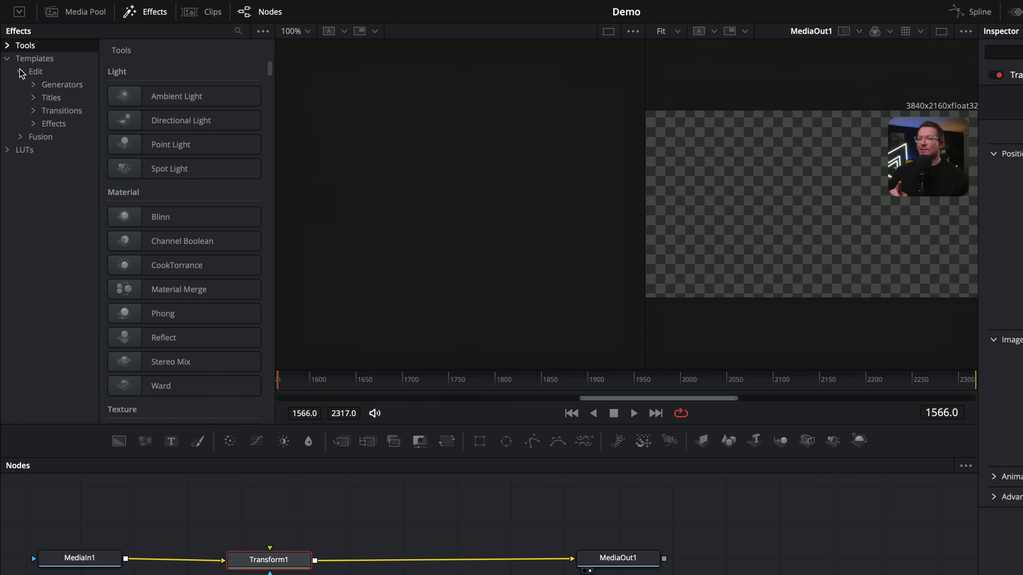
left_click(45, 121)
Insert an Outer Stroke effect between Transform1 and MediaOut1.
scroll(269, 86, "down", 2)
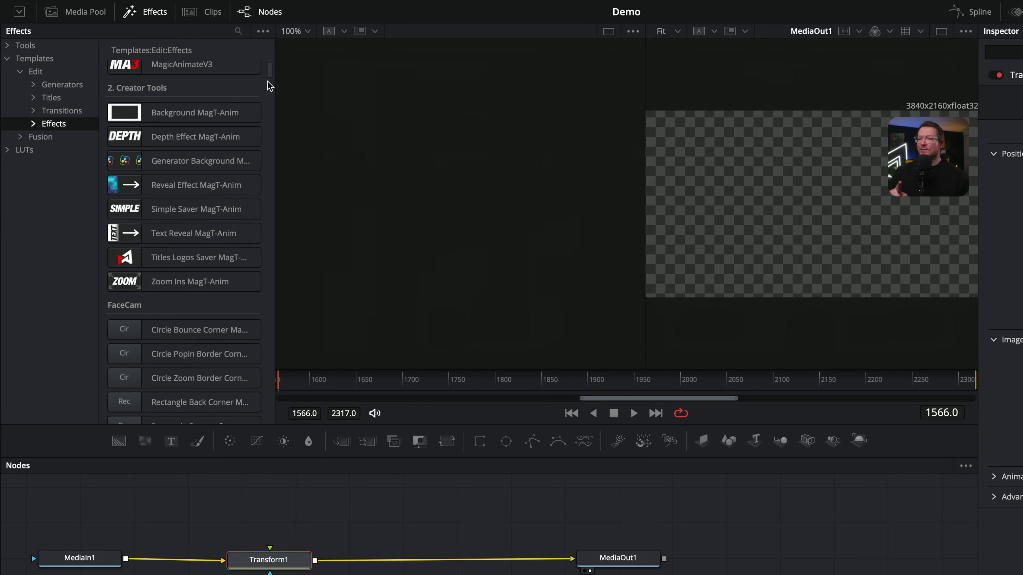
left_click_drag(269, 86, 270, 408)
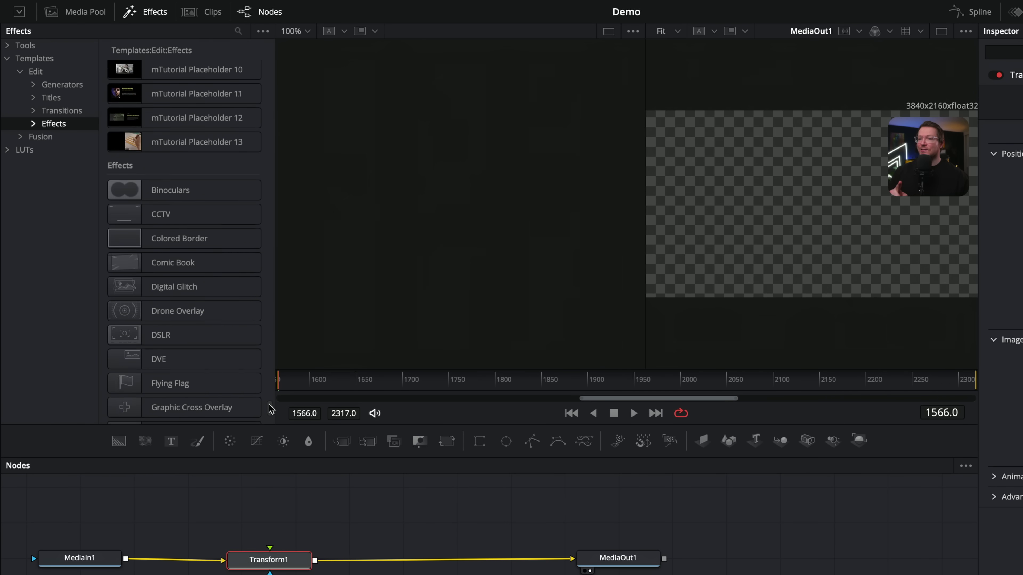
scroll(269, 408, "down", 4)
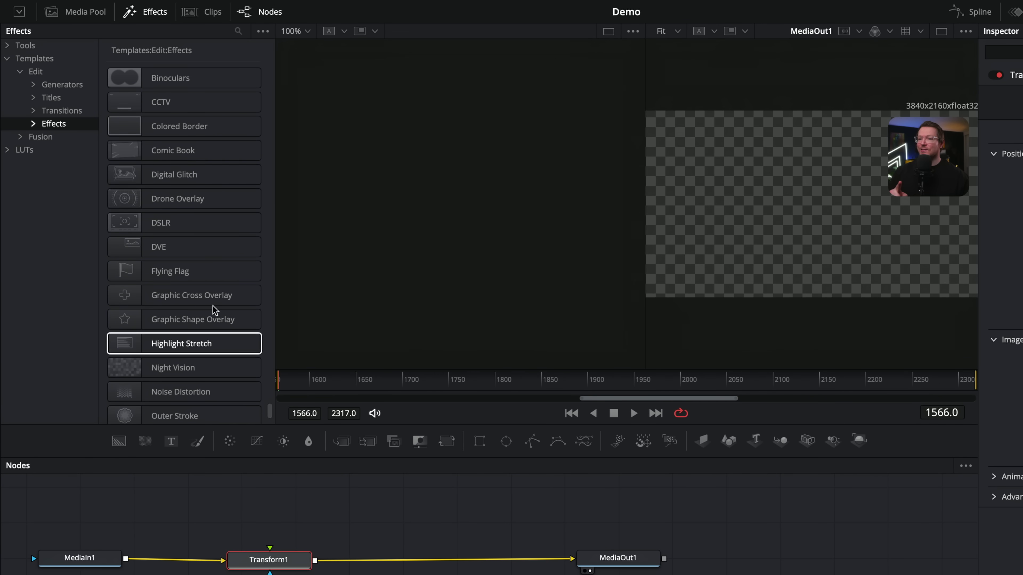
scroll(158, 275, "down", 5)
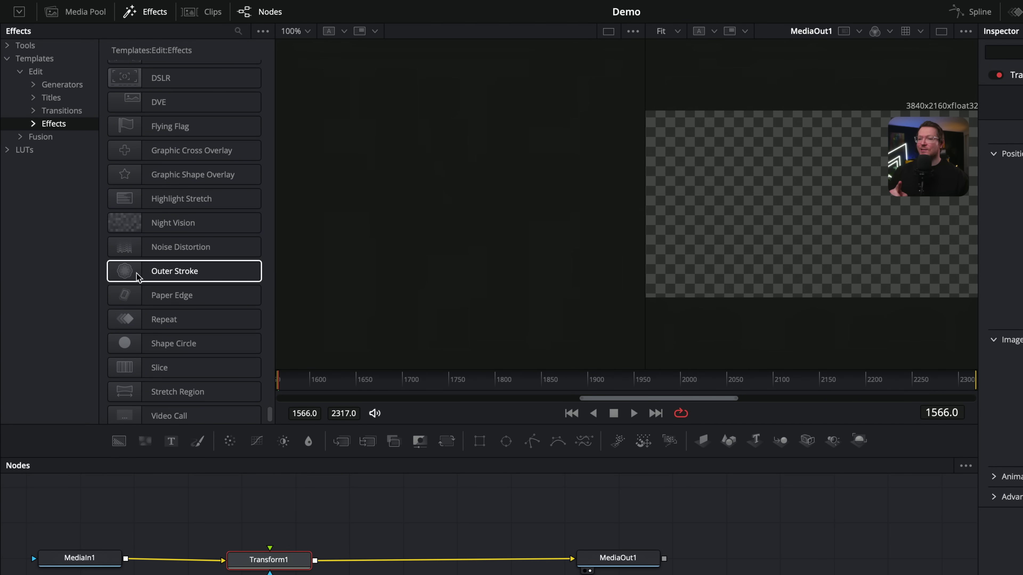
mouse_move(137, 278)
left_mouse_down()
mouse_move(428, 540)
mouse_move(427, 563)
left_mouse_up()
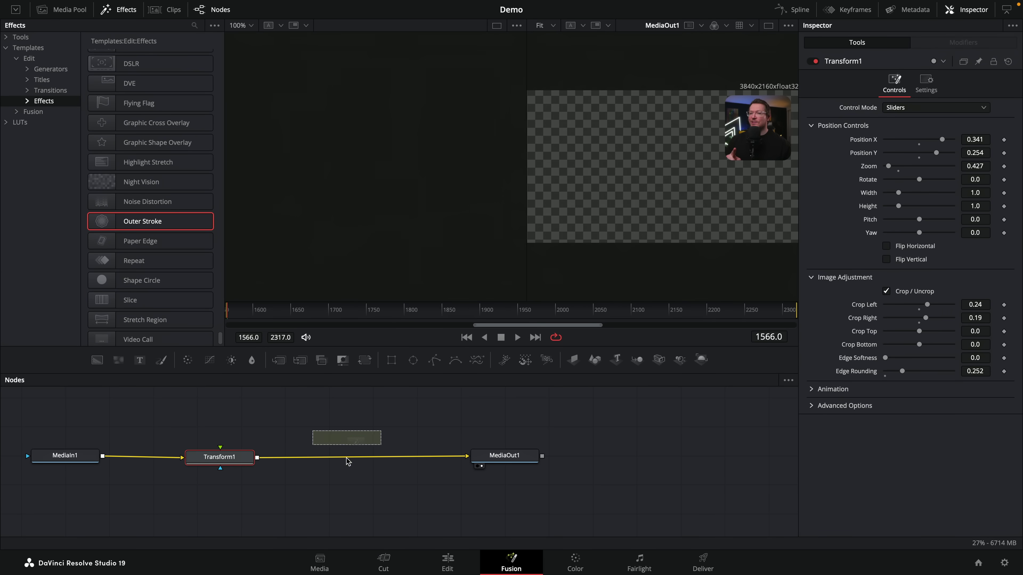
left_click_drag(349, 459, 348, 459)
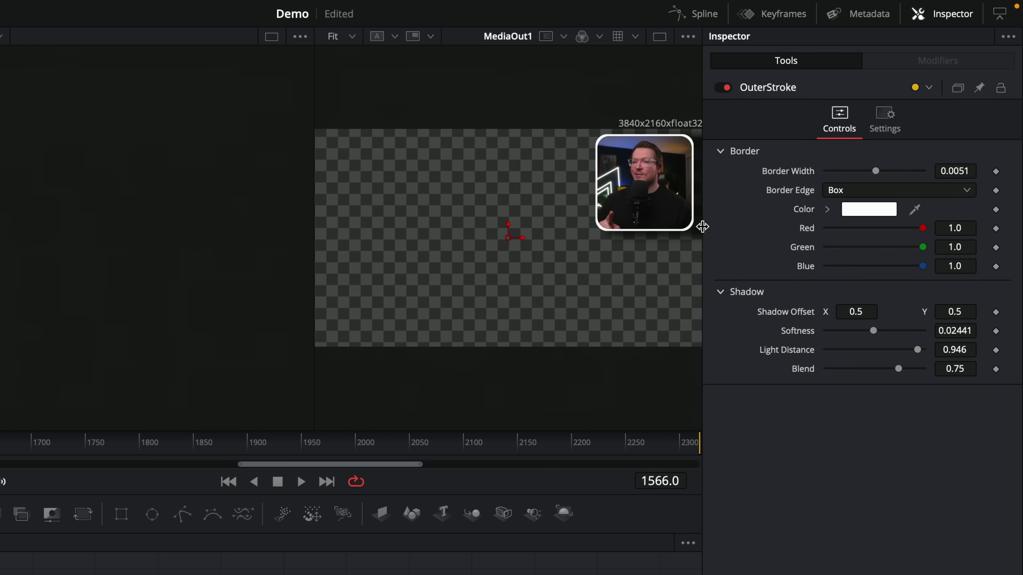
Set the stroke to border width 0.00409, Circle border edge and Red 0.465 for cyan.
left_click_drag(880, 172, 868, 173)
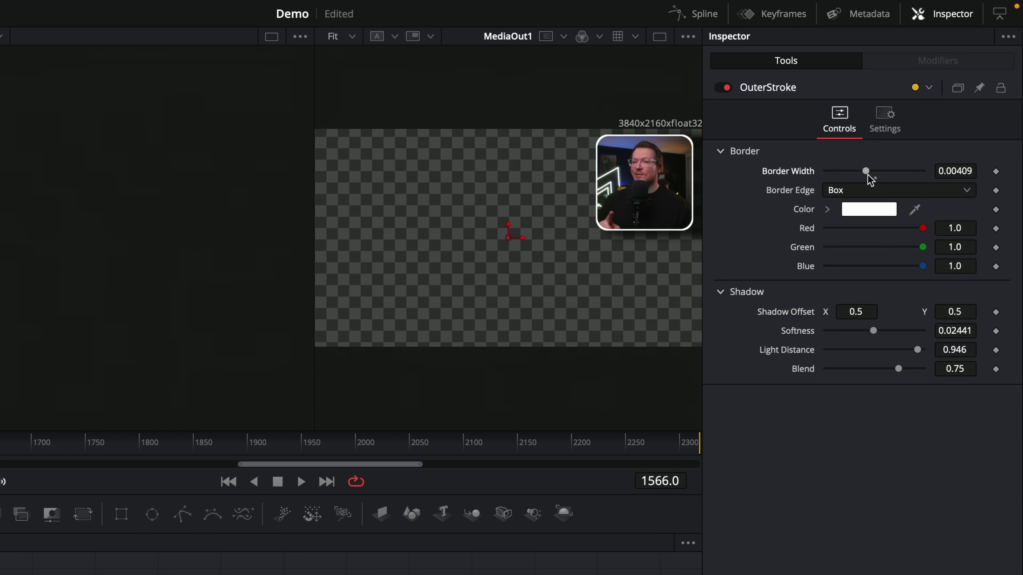
left_click(856, 191)
left_click(854, 261)
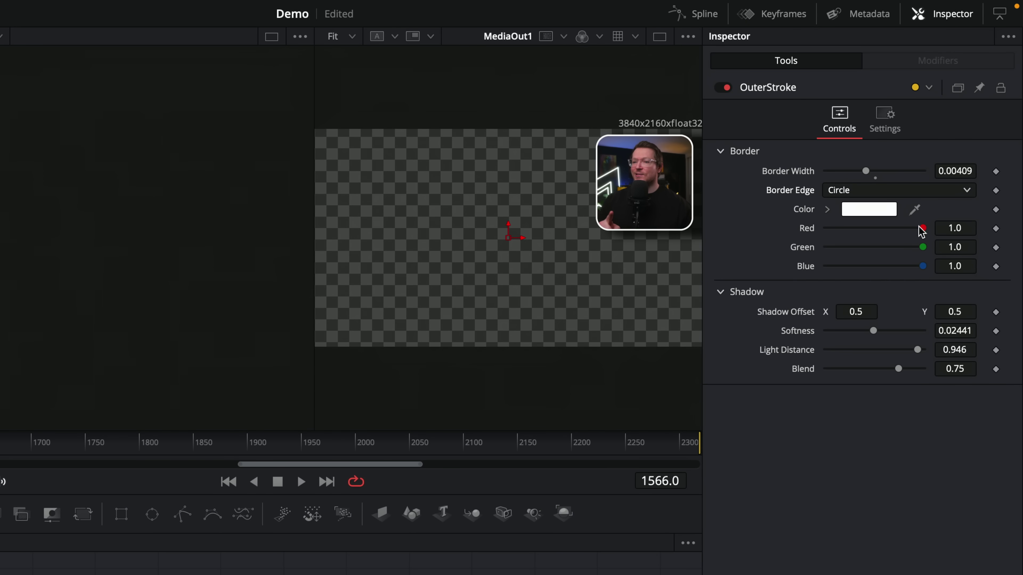
left_click_drag(922, 231, 869, 233)
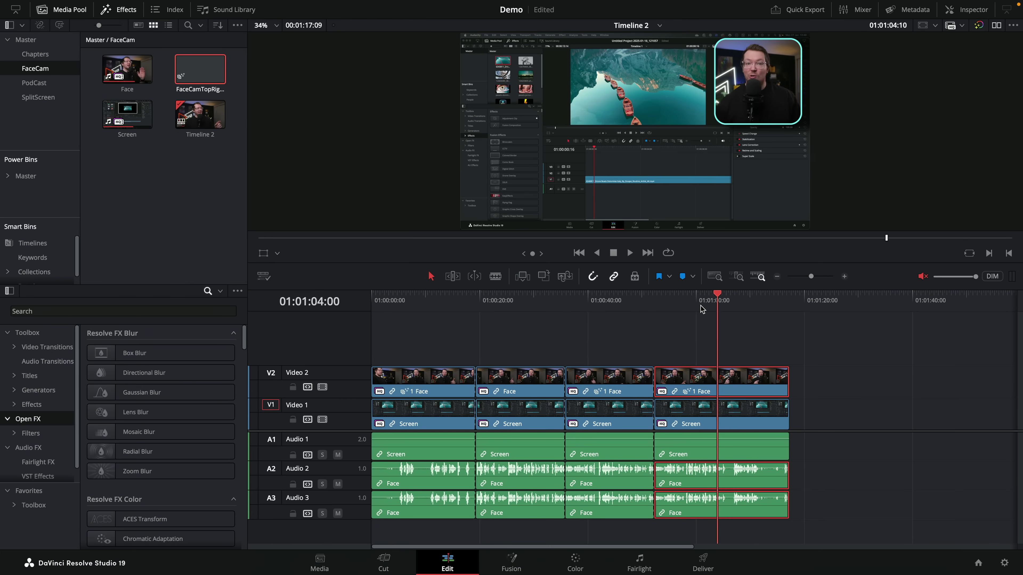
Unlink the third Face clip from its referenced composition.
left_click_drag(719, 300, 405, 310)
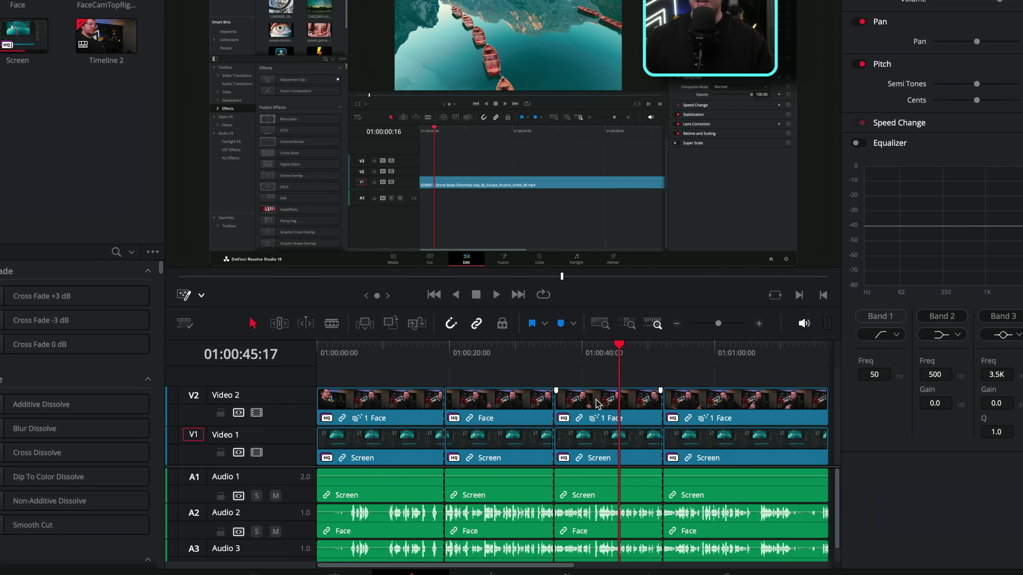
right_click(589, 402)
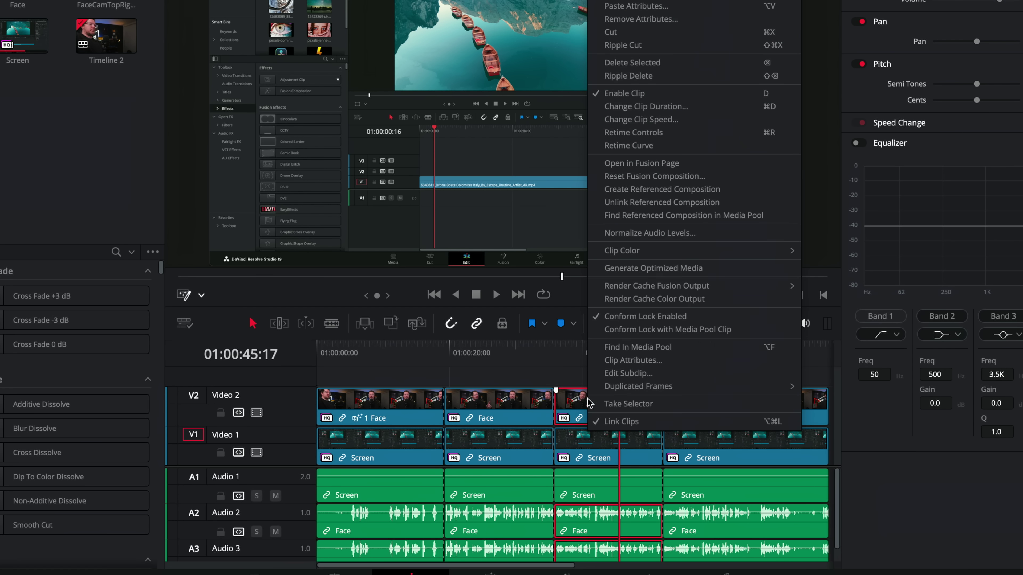
left_click(641, 205)
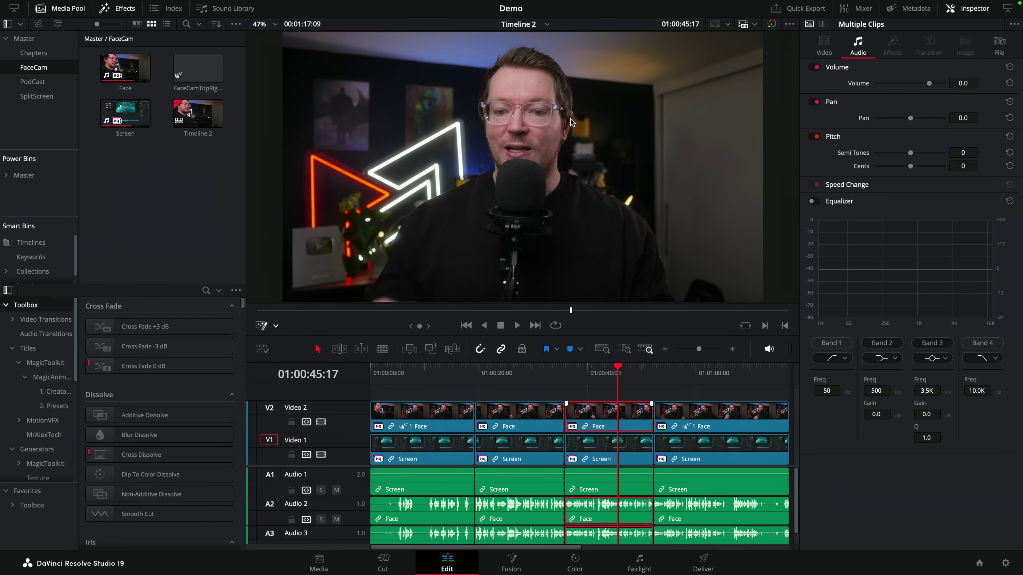
Delete the FaceCamTopRight composition from the media pool and check the last Face clip.
left_click_drag(377, 353, 702, 379)
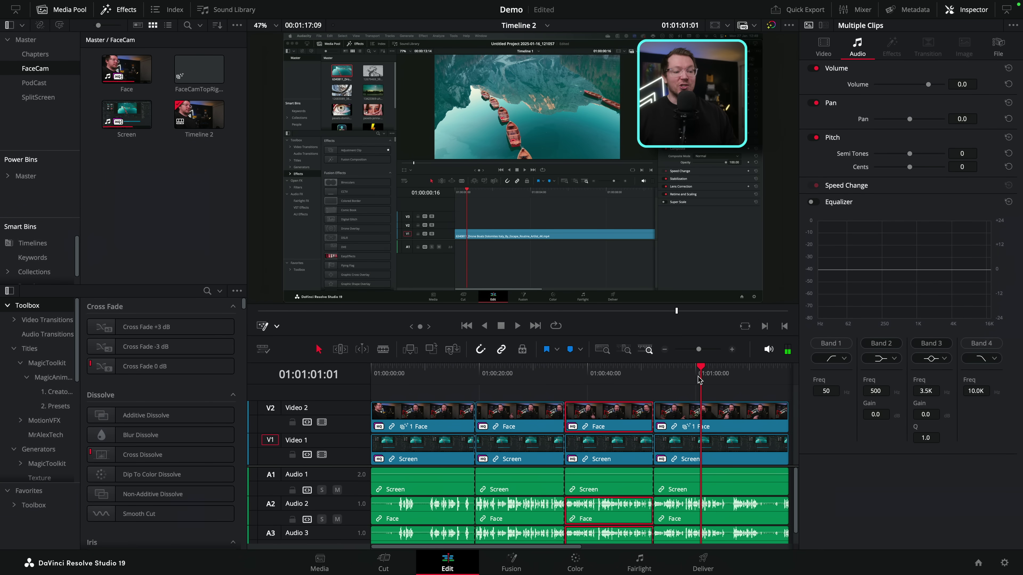
double_click(198, 71)
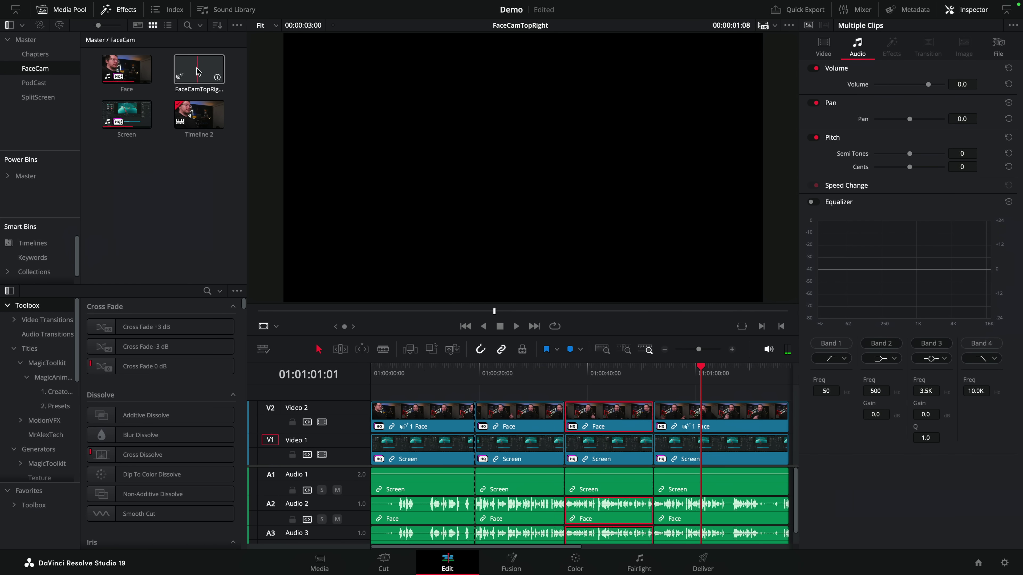
left_click(198, 71)
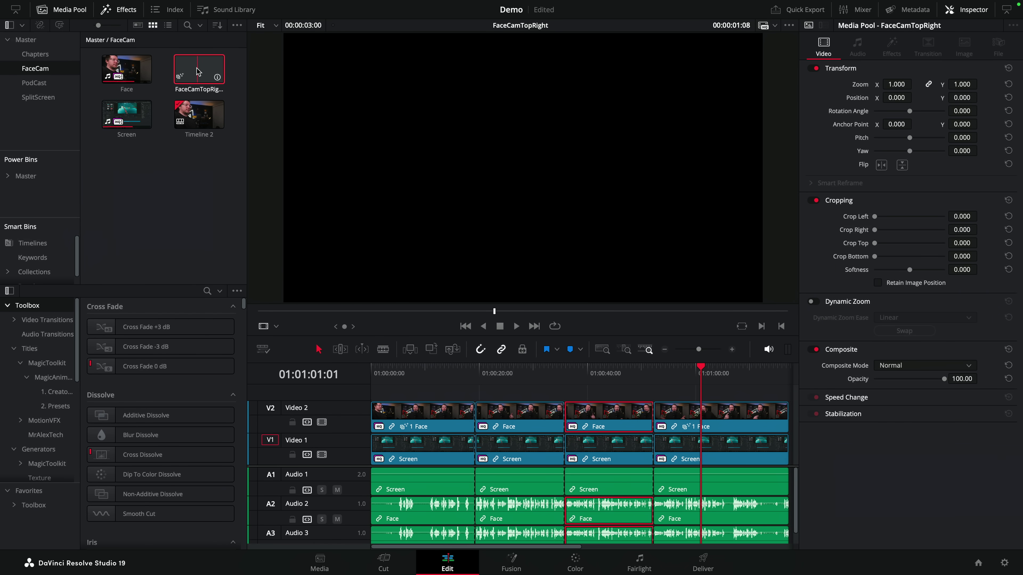
key("Delete")
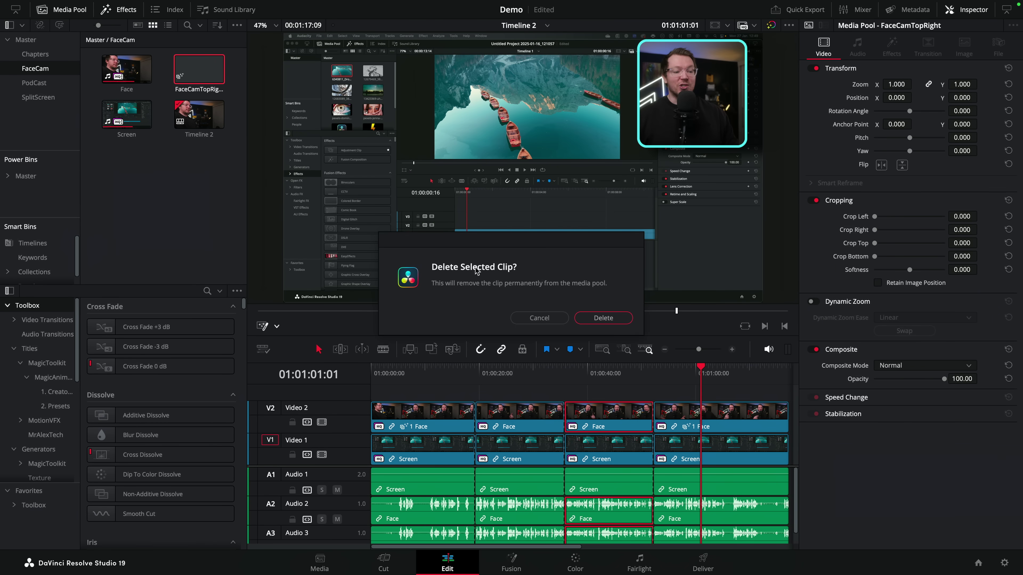
left_click(598, 315)
left_click(422, 374)
left_click_drag(422, 374, 712, 383)
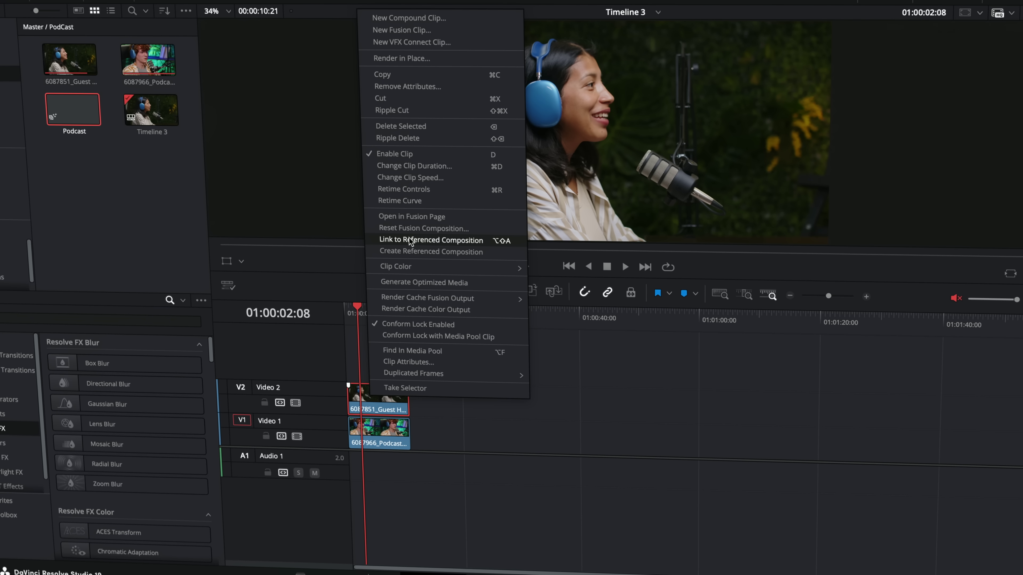
Link the upper clip to the Podcast composition and play the layout from the start.
left_click(409, 239)
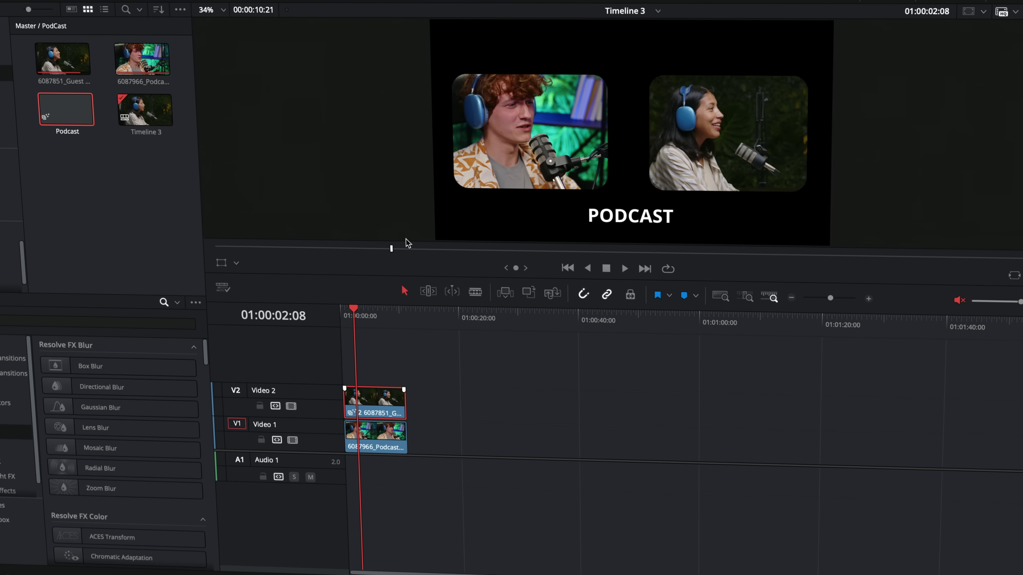
key("space")
key("Home")
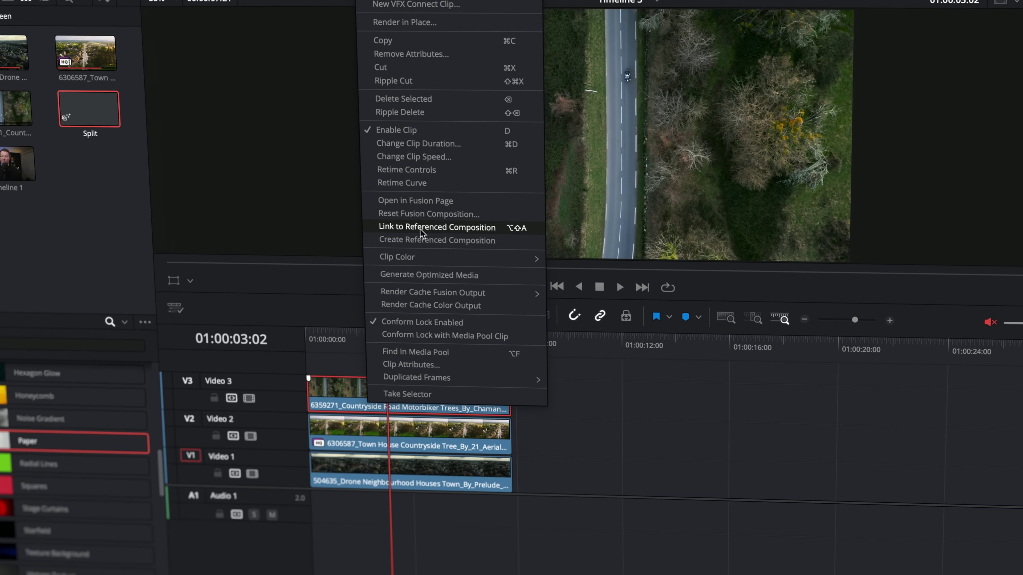
Link the top drone clip to the Split composition and play back the three-strip result.
left_click(420, 228)
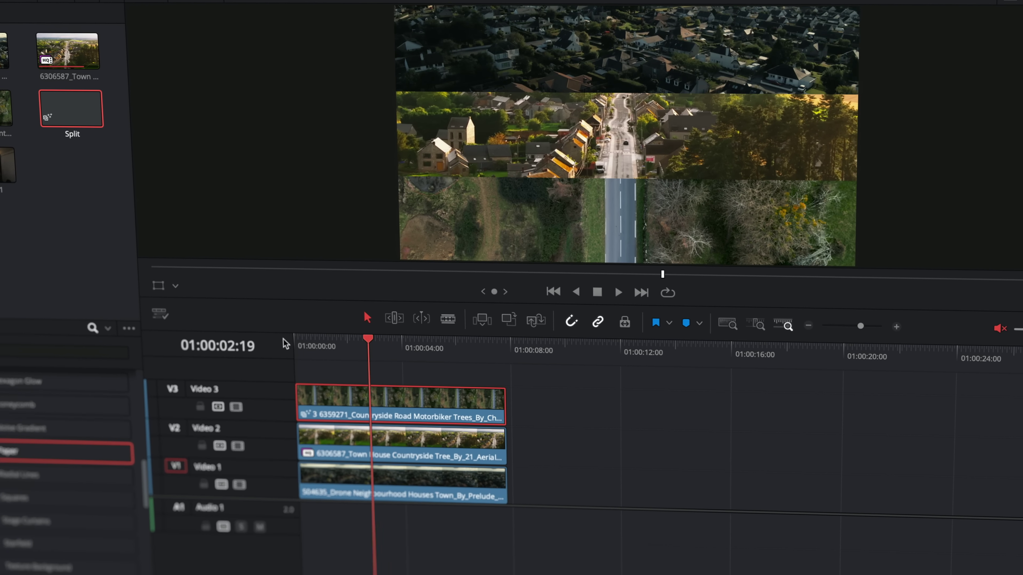
key("Home")
key("space")
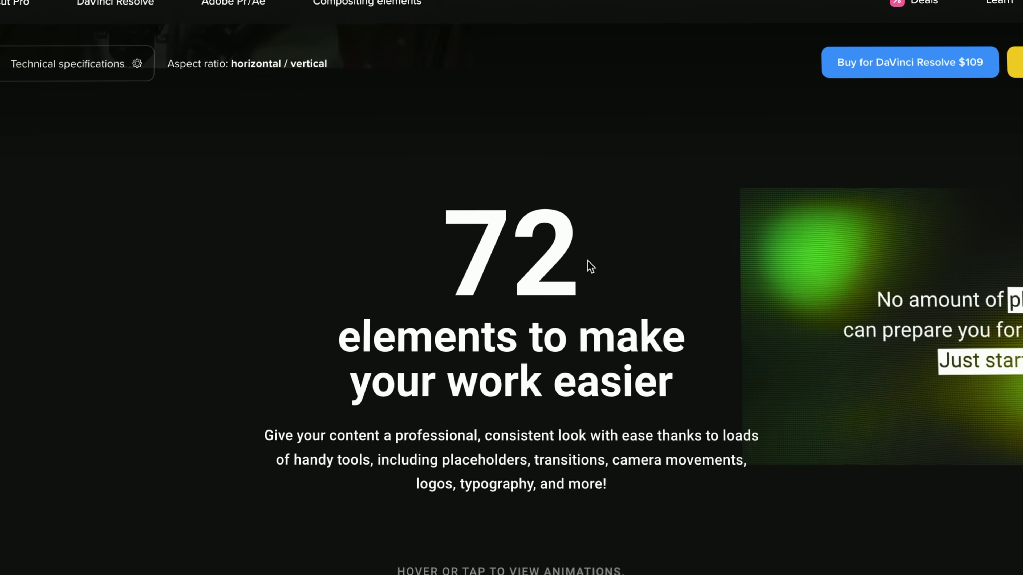
Scroll the 72-element pack page through Social Media, Typography, Transitions and Camera Movements.
scroll(585, 329, "down", 10)
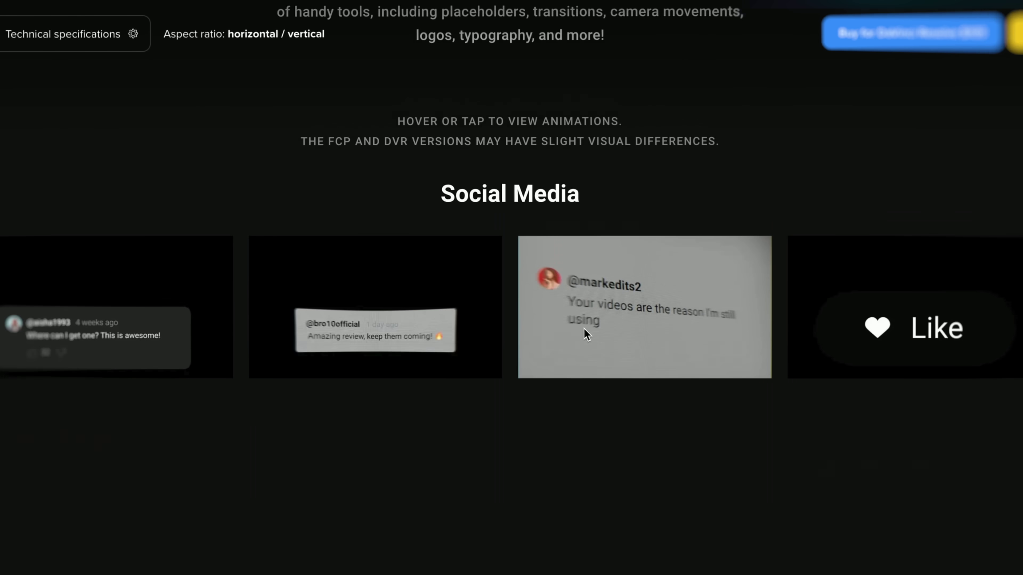
scroll(434, 348, "down", 15)
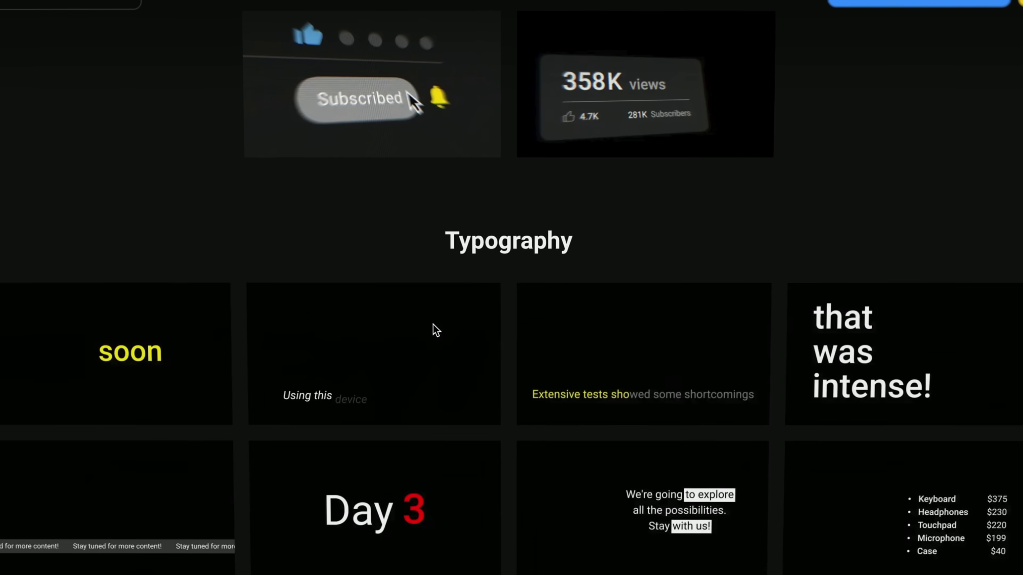
scroll(435, 319, "down", 15)
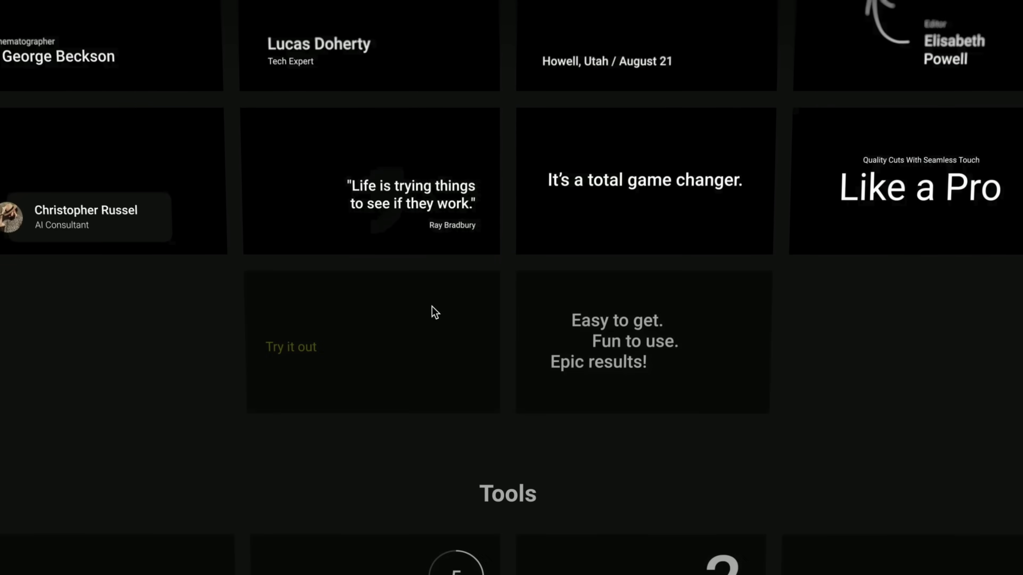
scroll(434, 310, "down", 15)
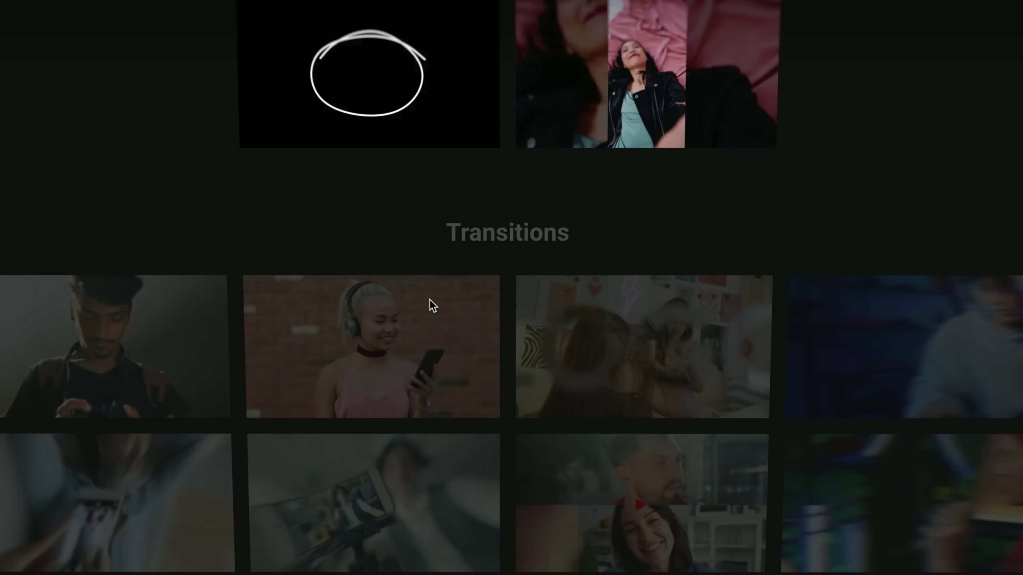
scroll(429, 299, "down", 15)
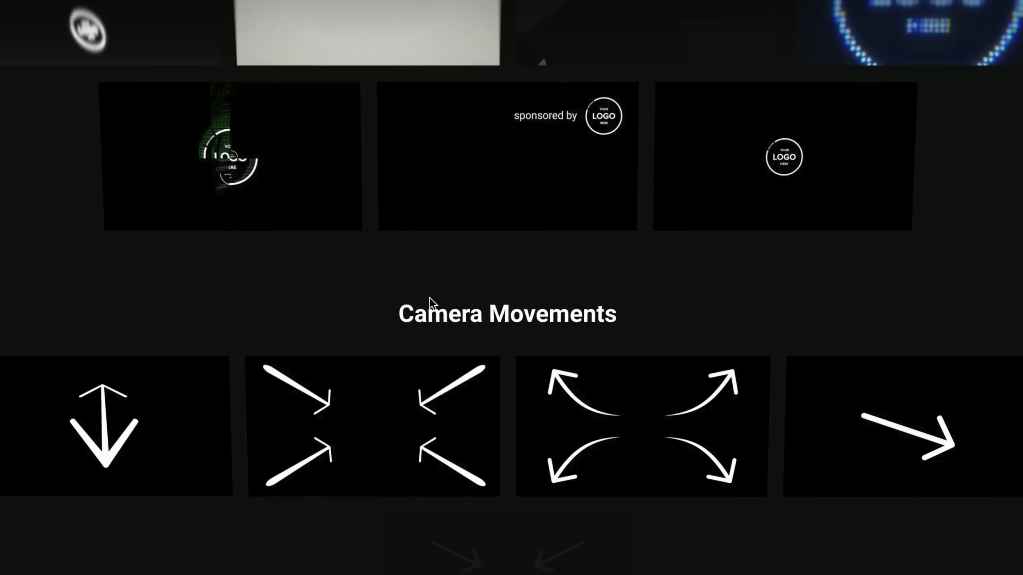
scroll(429, 298, "down", 15)
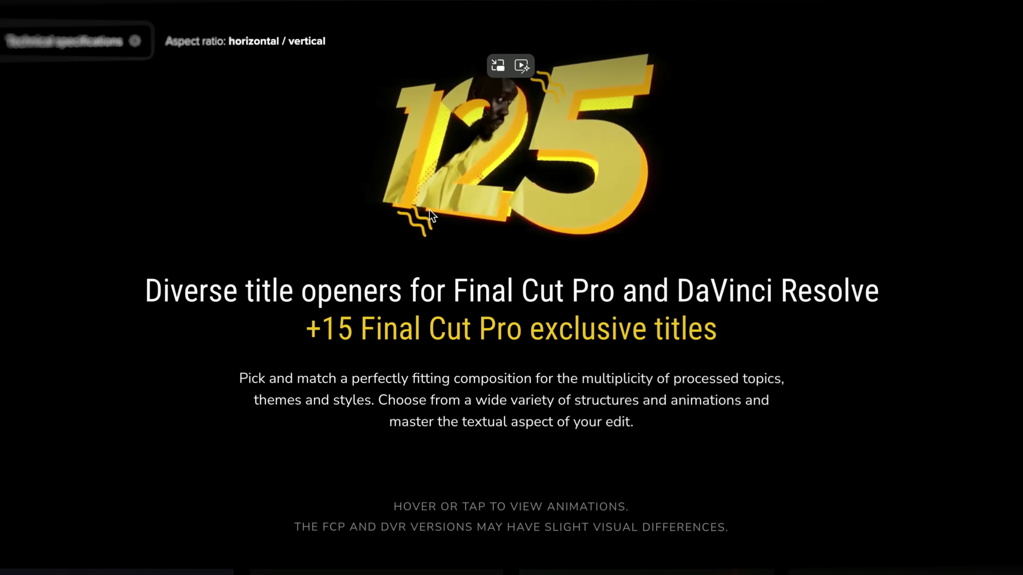
Scroll down the mTitle title-opener thumbnail grid and preview one of the tiles.
scroll(551, 217, "down", 1)
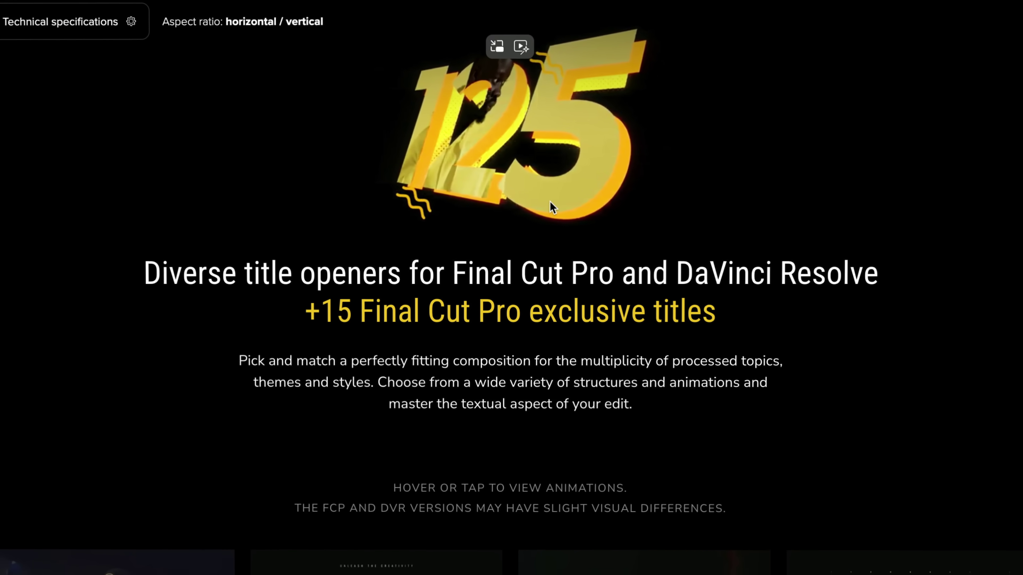
scroll(550, 201, "down", 2)
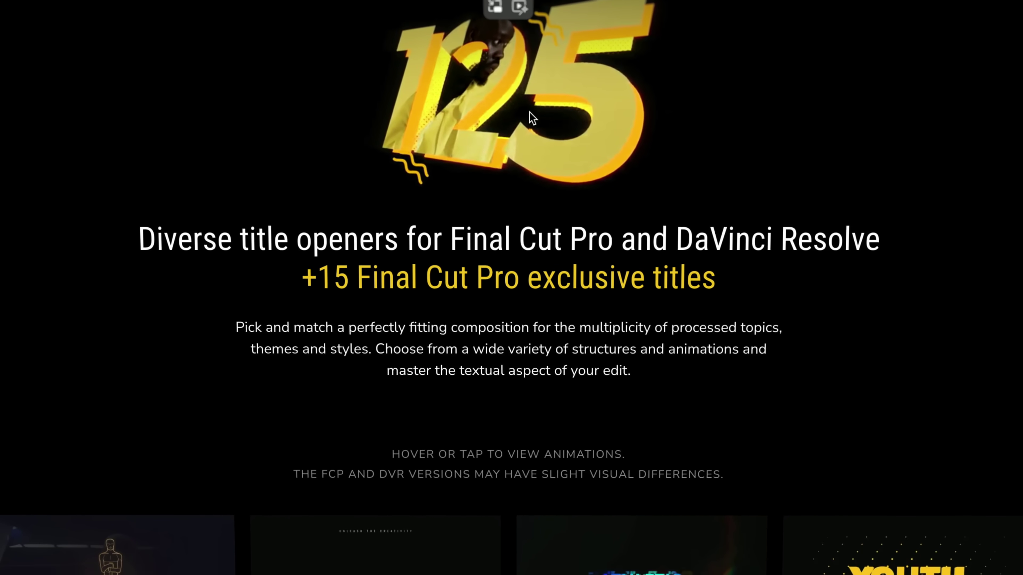
scroll(550, 174, "down", 10)
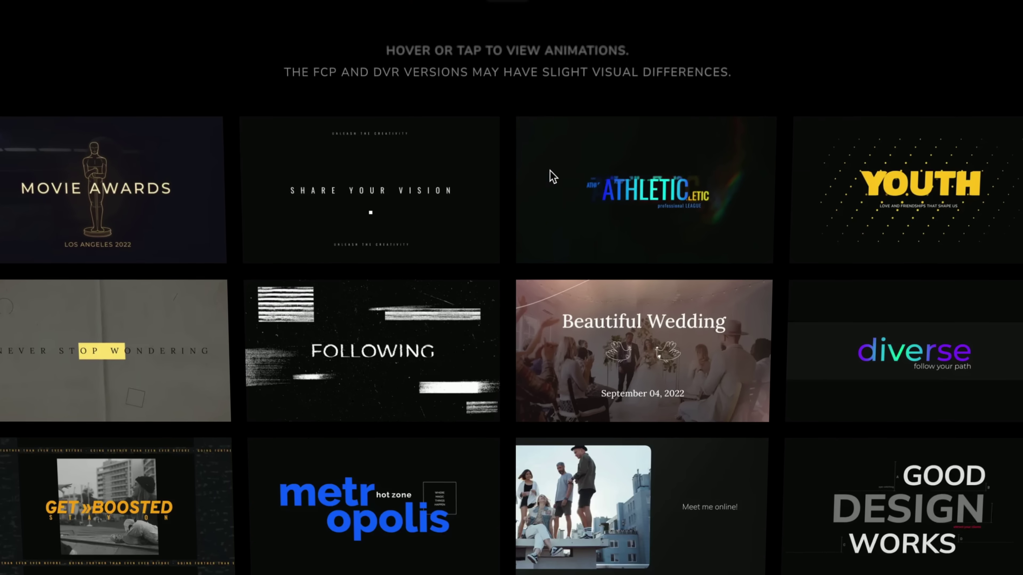
scroll(612, 242, "down", 1)
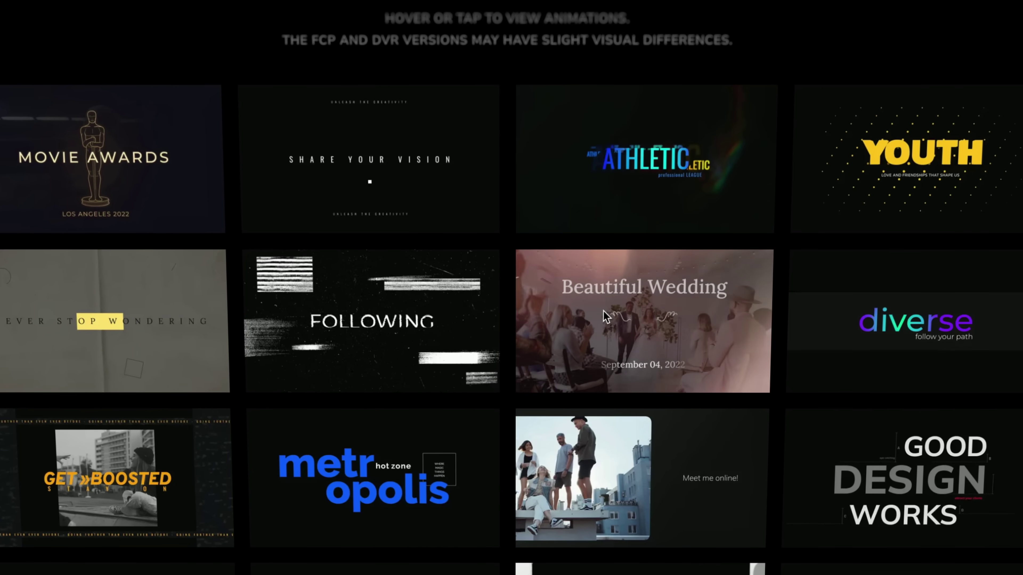
scroll(604, 316, "down", 12)
scroll(585, 317, "down", 8)
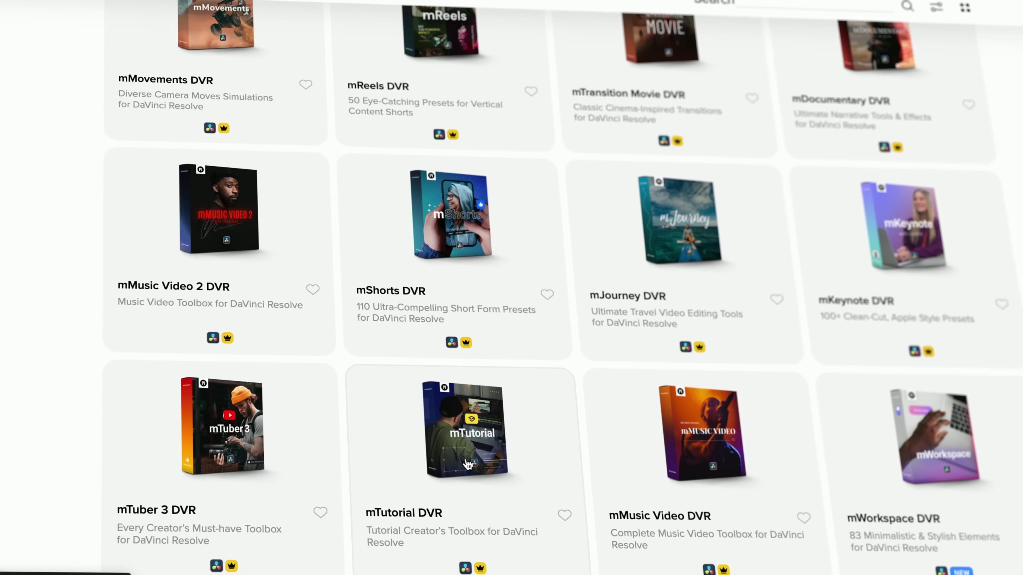
mouse_move(448, 451)
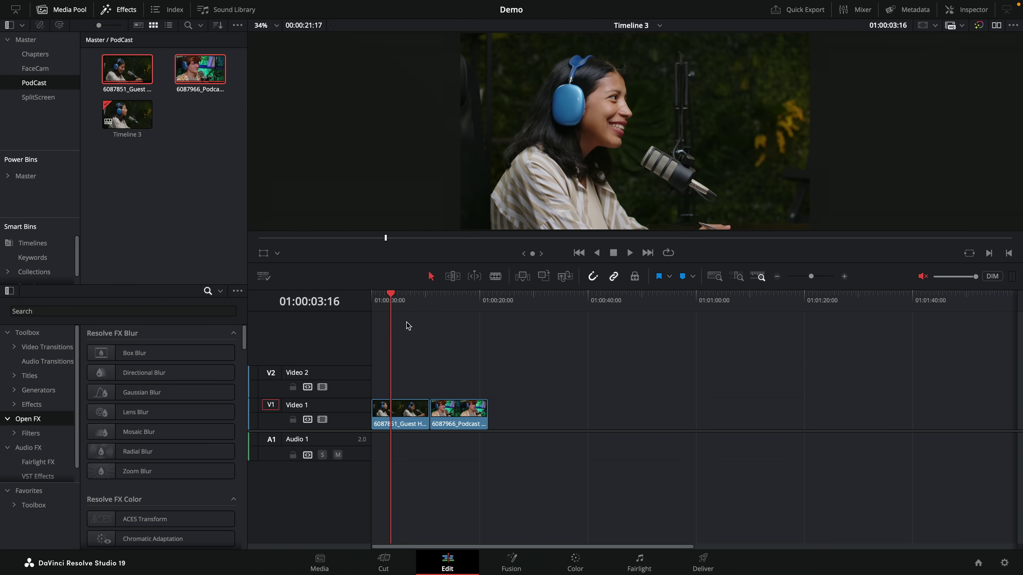
Move the 6087966_Podcast clip onto Video 2 above the guest clip.
mouse_move(404, 300)
left_mouse_down()
mouse_move(450, 300)
mouse_move(404, 304)
left_mouse_up()
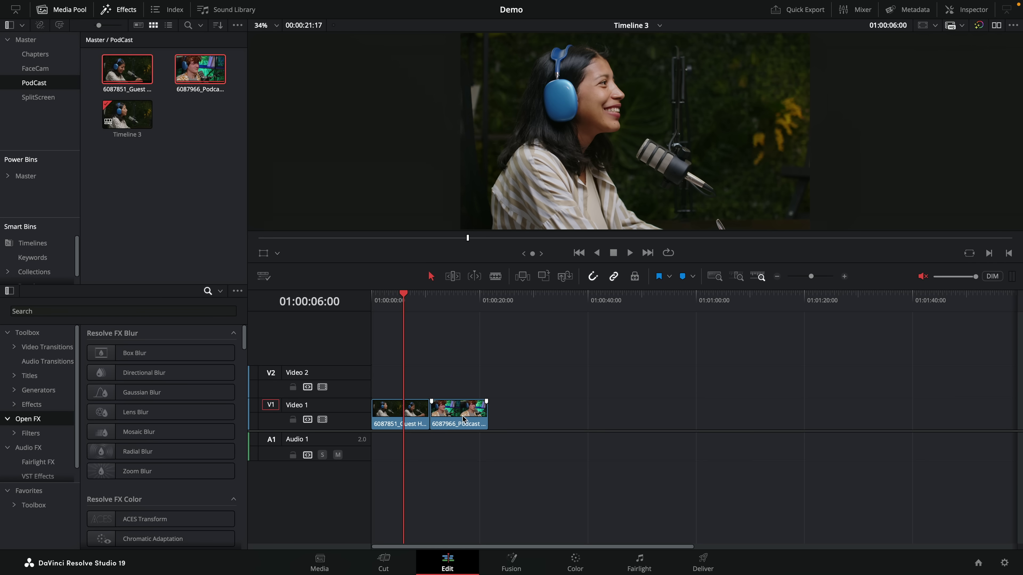
left_click_drag(458, 398, 390, 392)
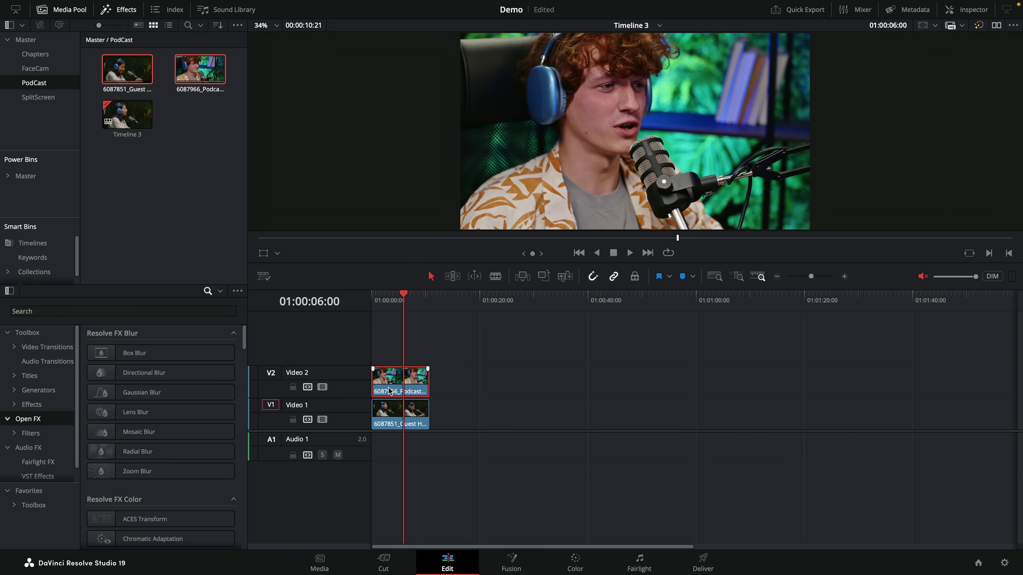
mouse_move(409, 305)
left_mouse_down()
mouse_move(380, 302)
mouse_move(407, 304)
left_mouse_up()
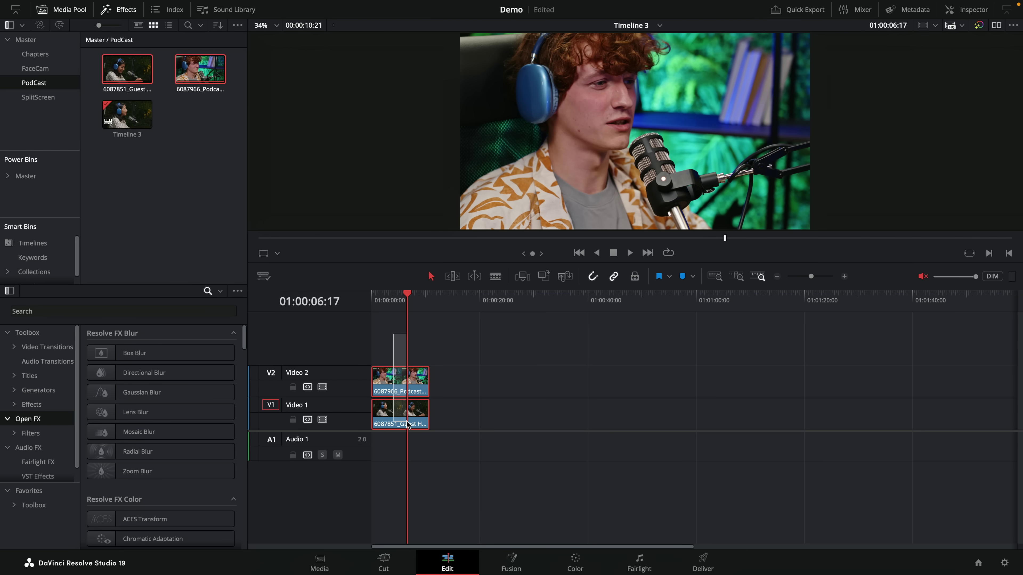
Turn the upper clip into a referenced composition named Podcast and preview it.
right_click(382, 382)
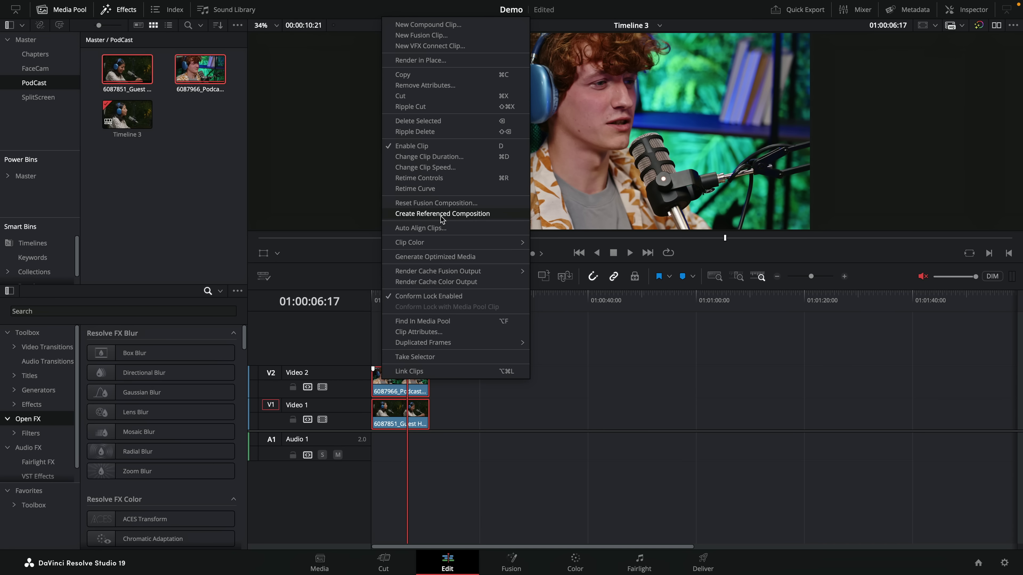
left_click(453, 214)
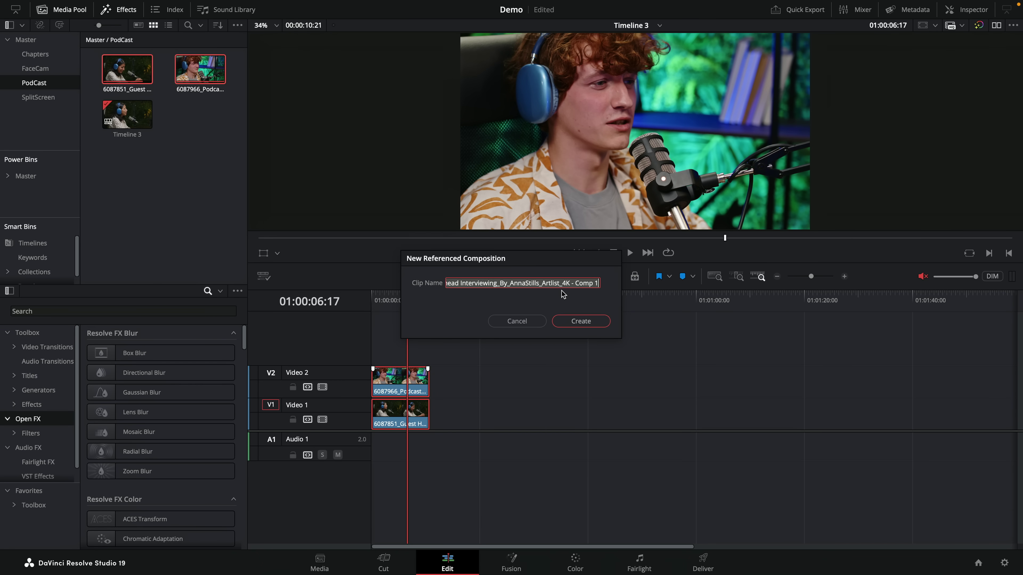
key("ctrl+a")
type("Podcast")
key("Return")
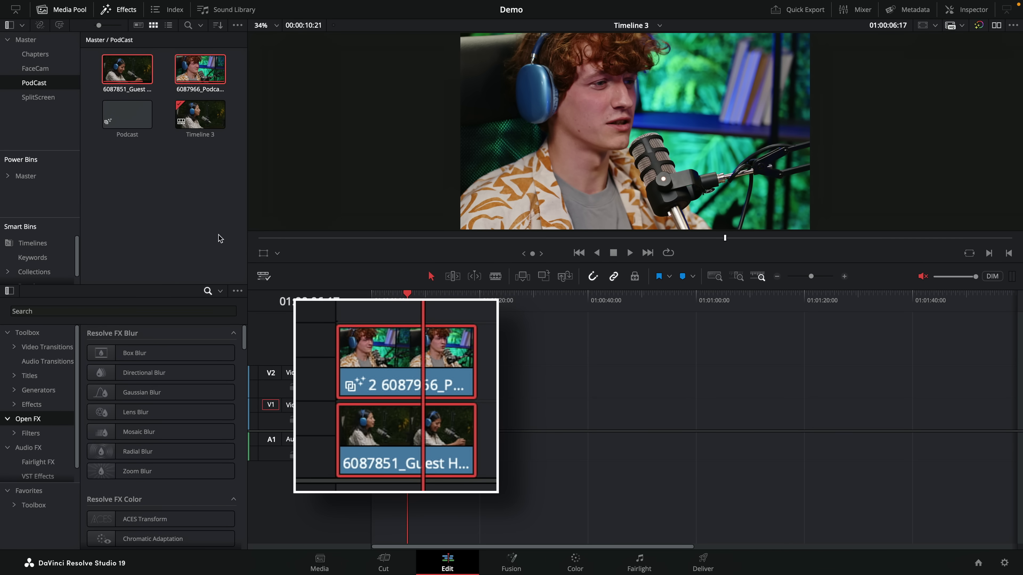
left_click(112, 126)
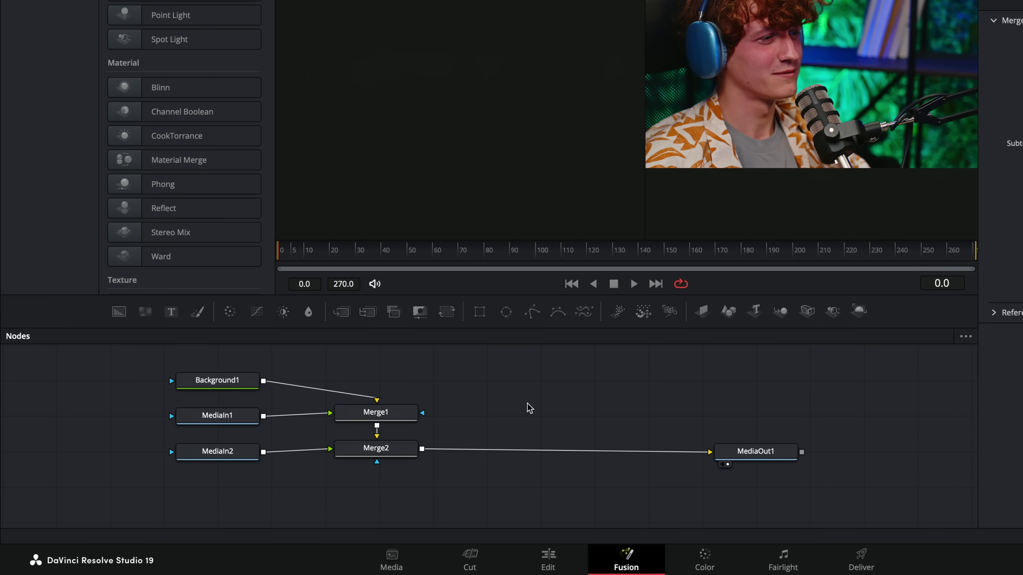
Shift the merge nodes right and insert a Transform node between MediaIn2 and Merge2.
left_click(229, 418)
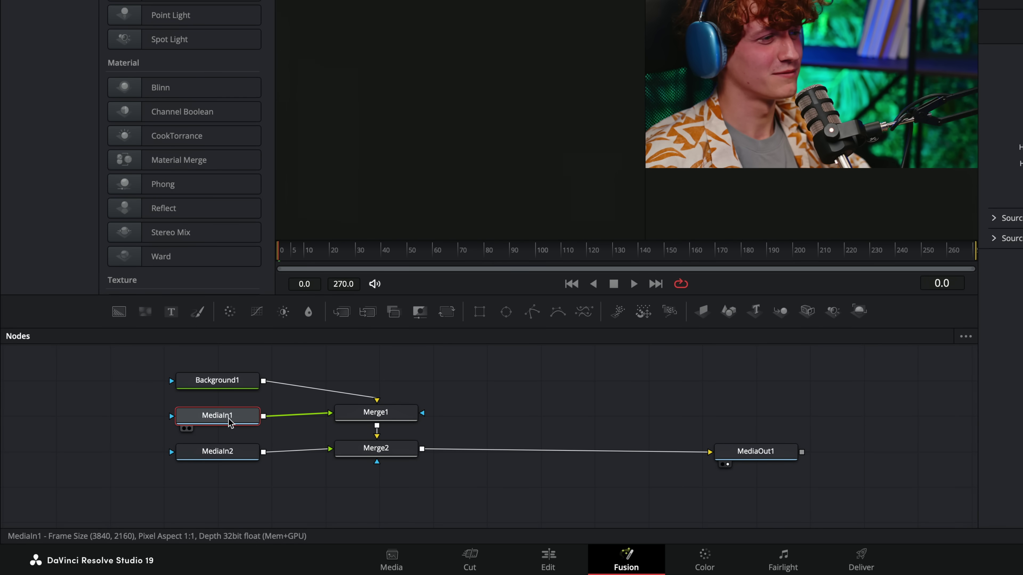
left_click(228, 453)
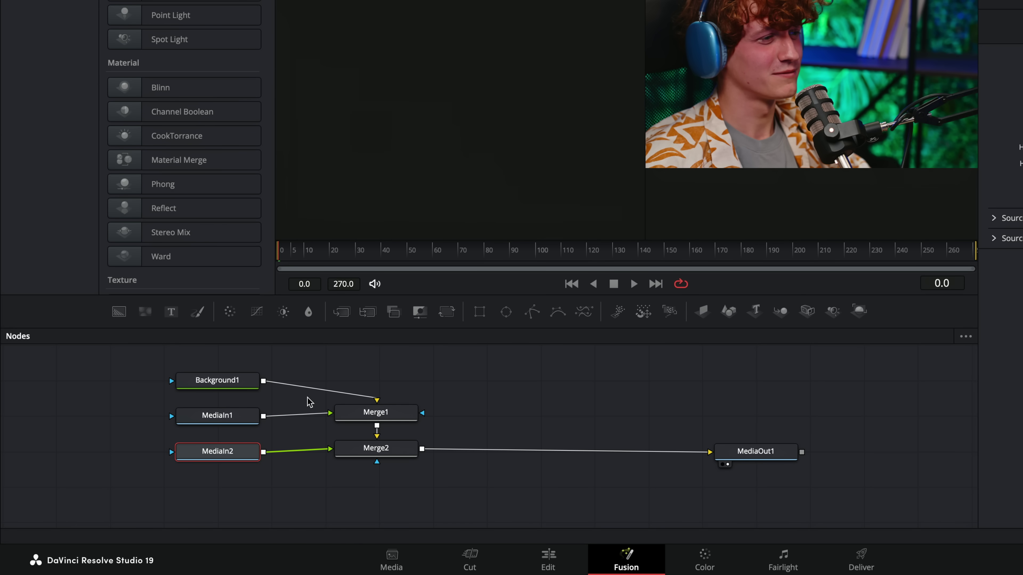
left_click_drag(479, 511, 533, 411)
left_click(649, 390)
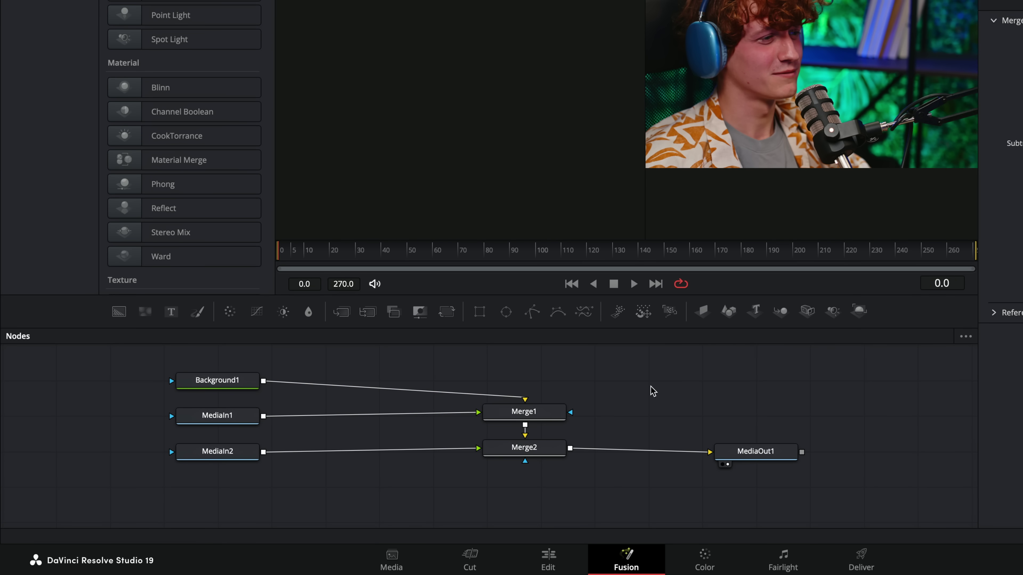
key("shift+space")
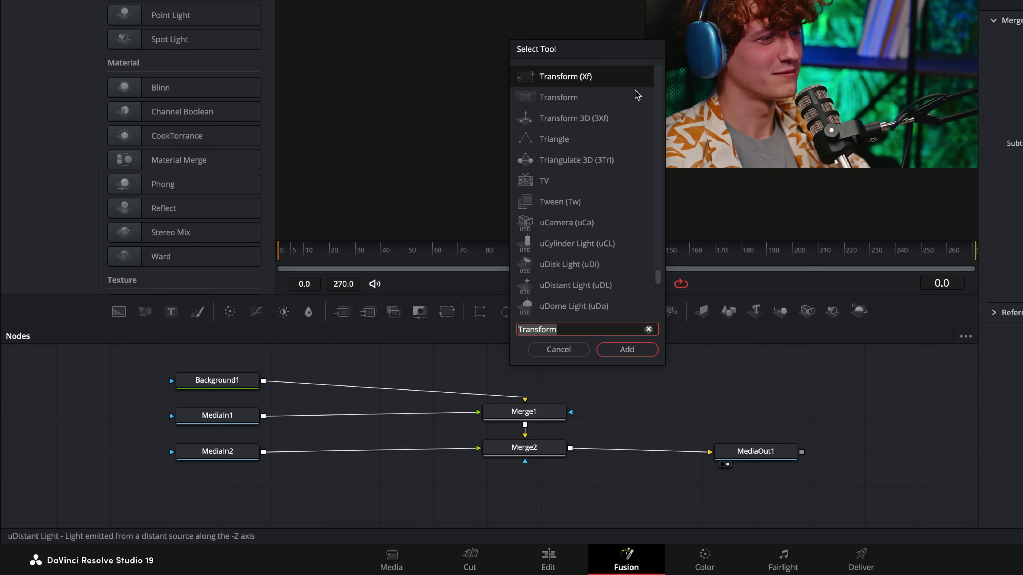
left_click(553, 99)
left_click(627, 349)
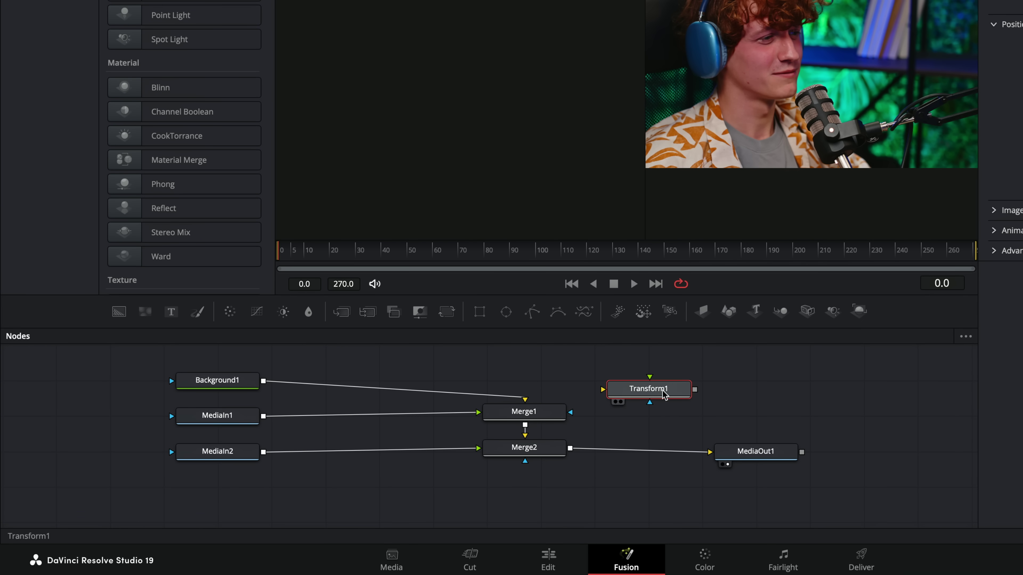
left_click_drag(664, 394, 382, 451)
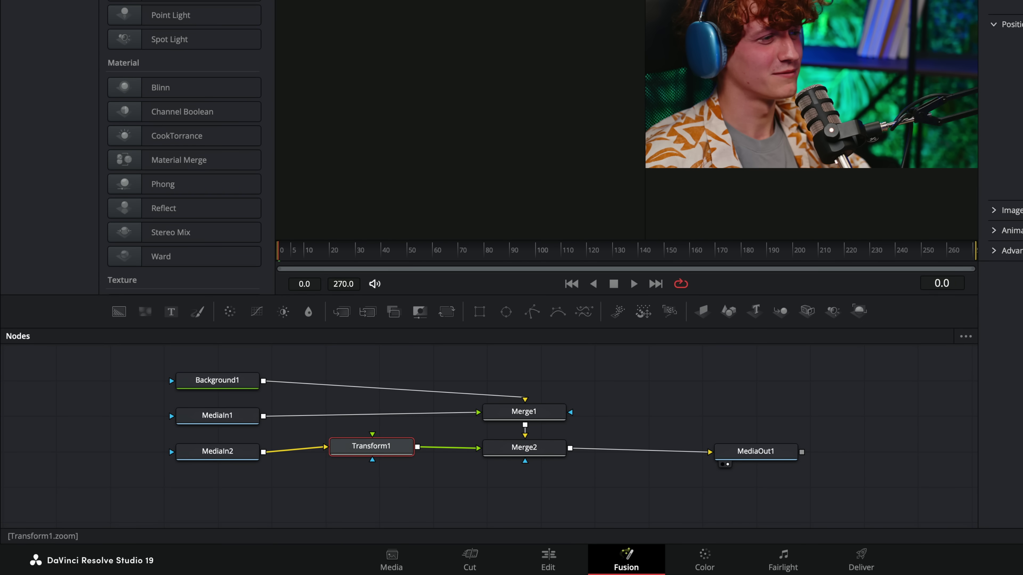
Set the inset clip's Zoom to 0.575 and Position X to 0.254.
left_click_drag(1022, 74, 1022, 76)
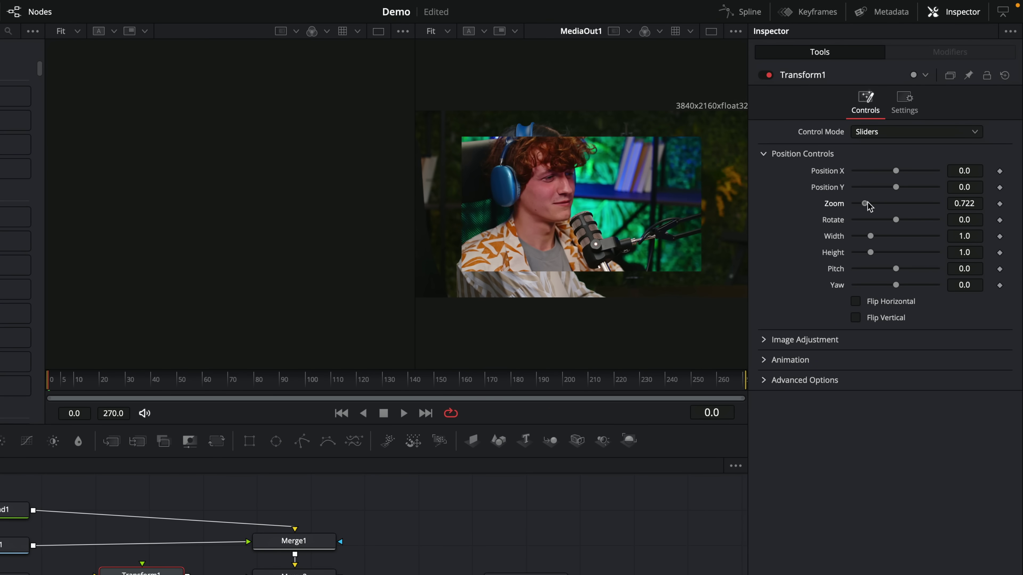
left_click_drag(868, 207, 861, 207)
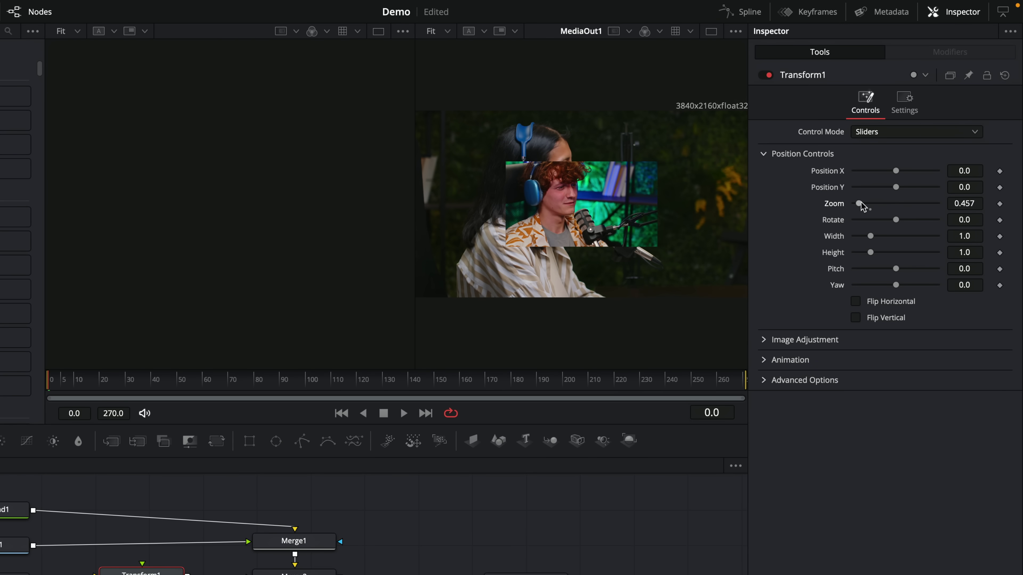
left_click(762, 341)
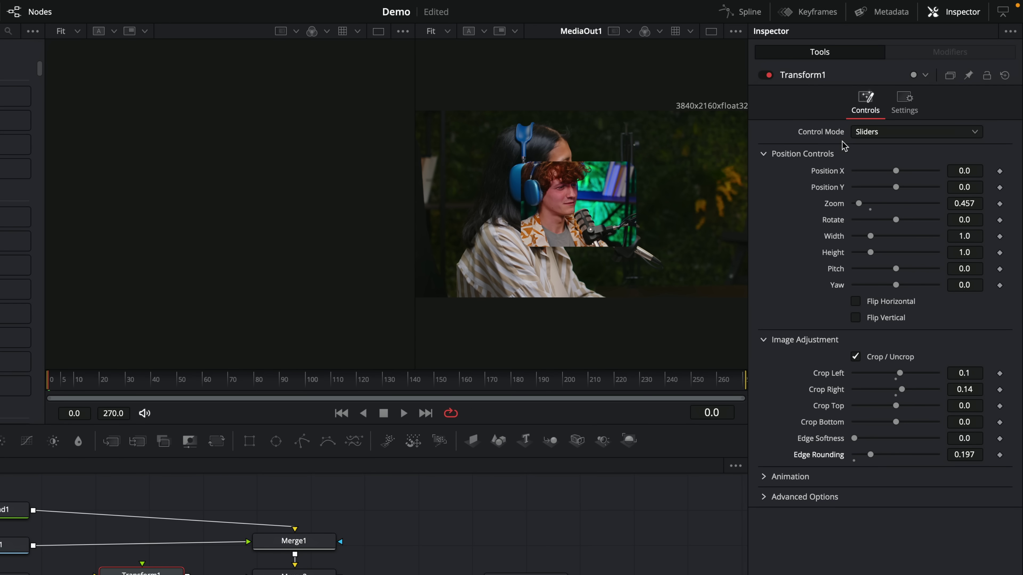
left_click_drag(918, 170, 921, 172)
left_click_drag(861, 206, 864, 206)
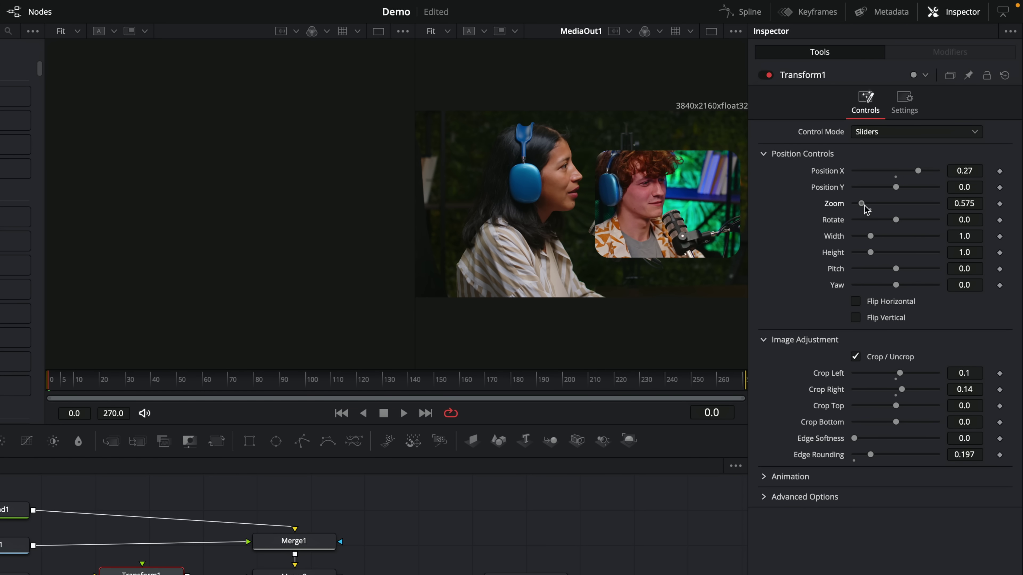
left_click_drag(919, 170, 917, 170)
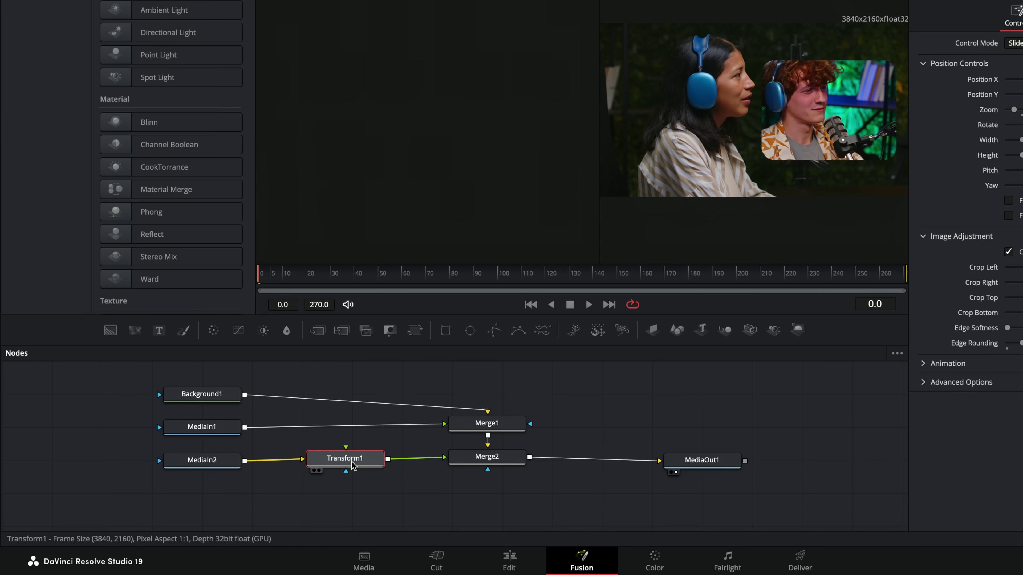
left_click_drag(355, 466, 352, 464)
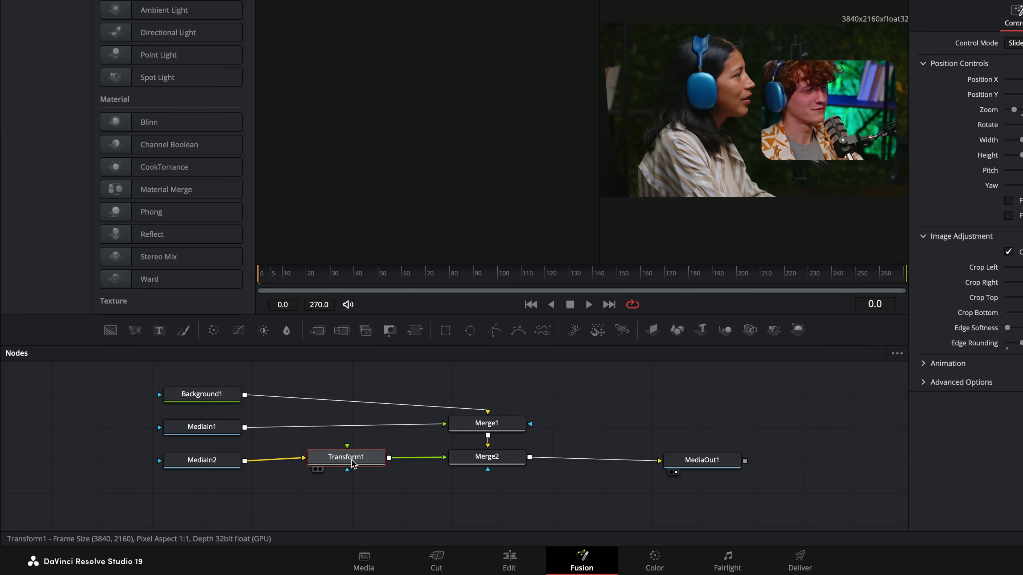
Copy Transform1, paste it as an instance, and wire it between MediaIn1 and Merge1.
right_click(352, 460)
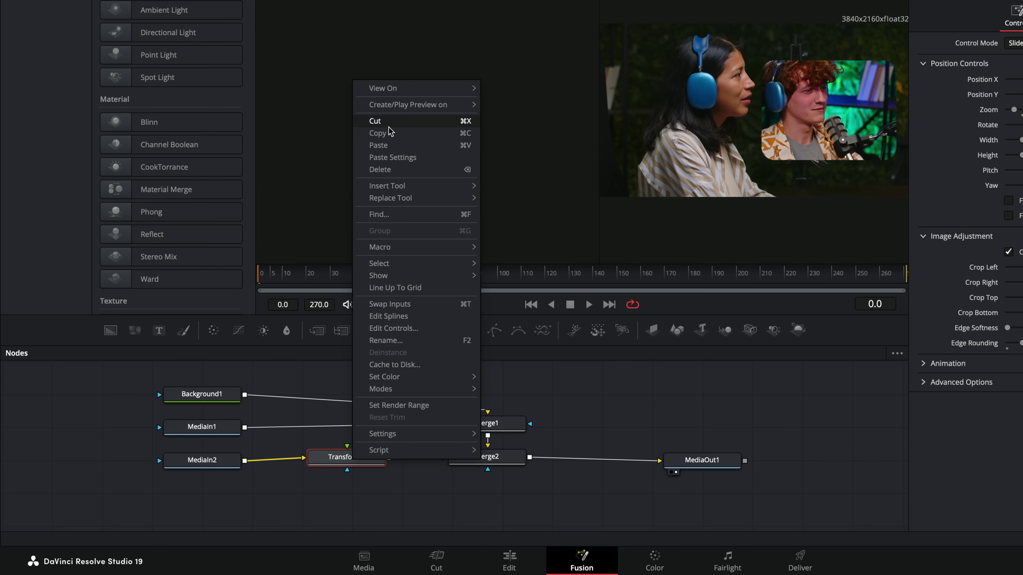
left_click(446, 138)
left_click(360, 388)
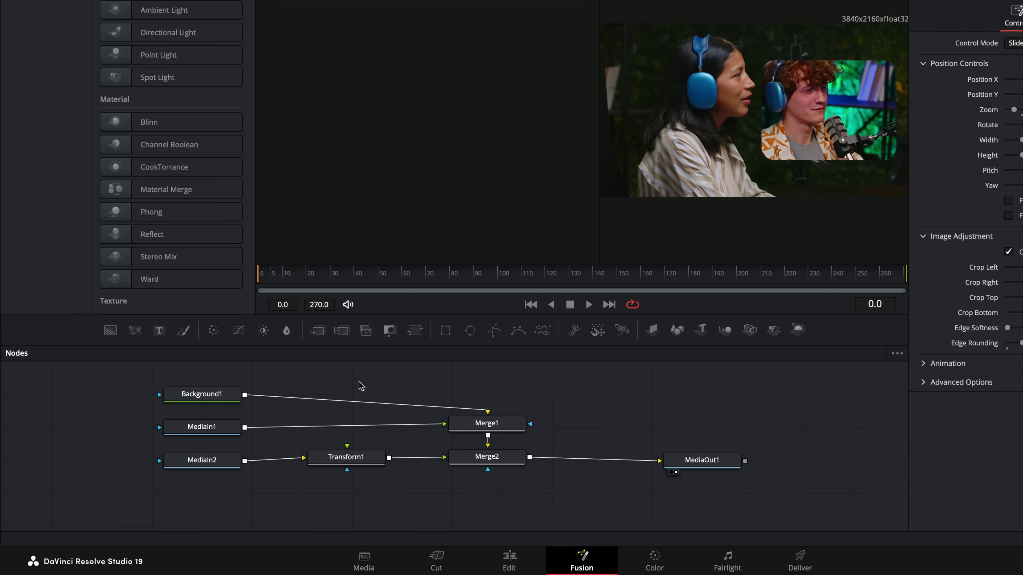
right_click(357, 385)
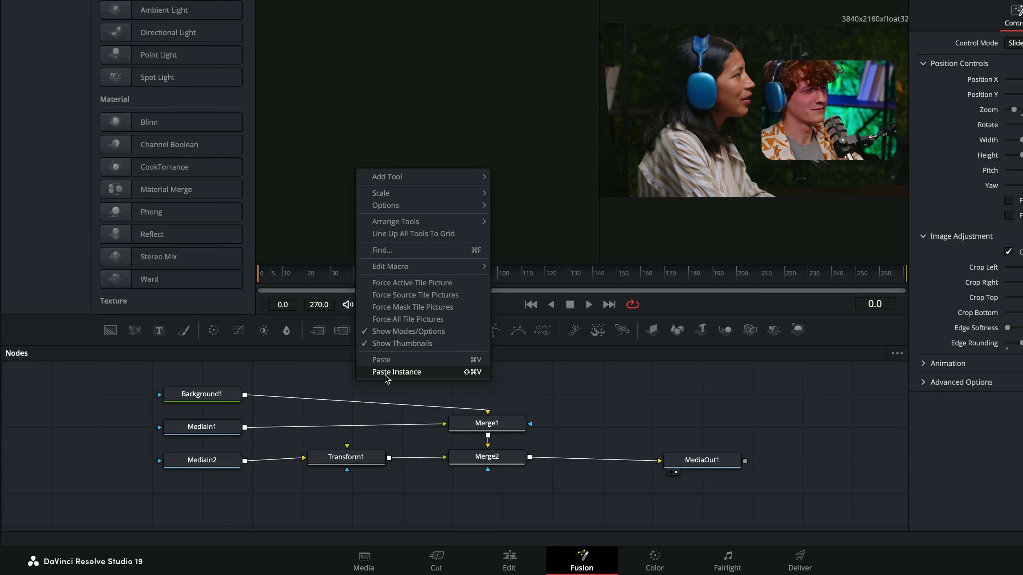
left_click(392, 373)
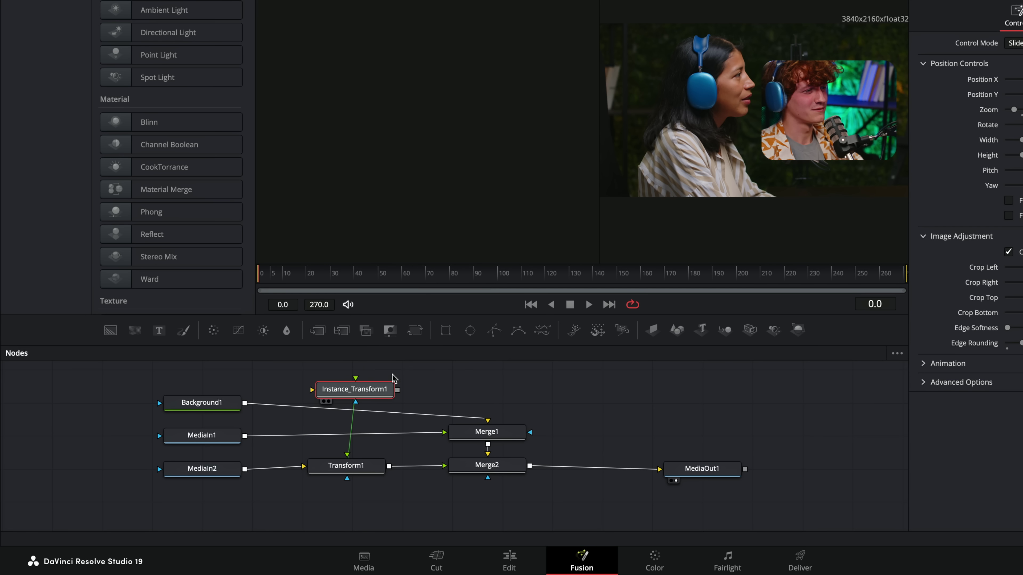
left_click_drag(374, 389, 403, 396)
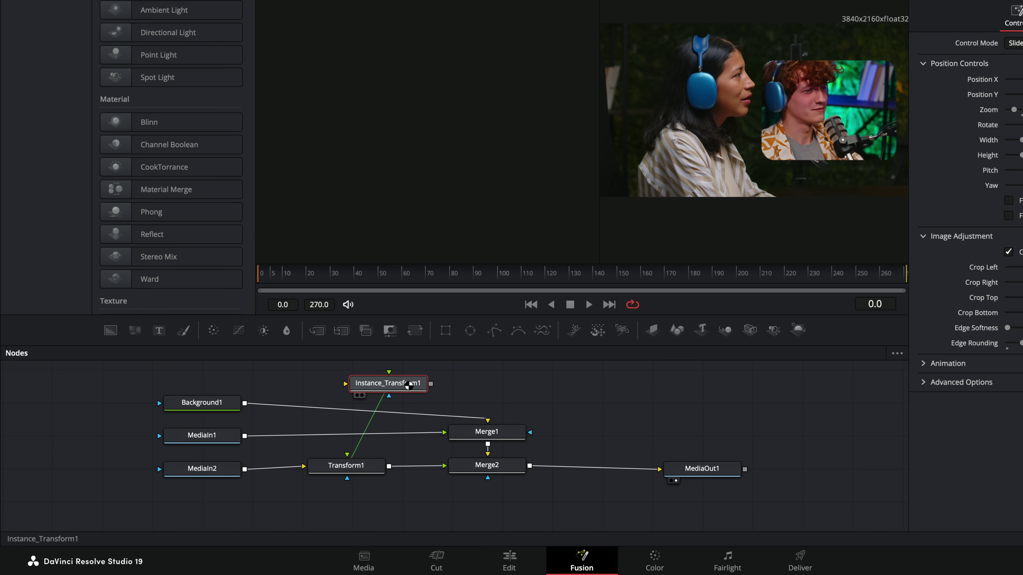
left_click_drag(409, 386, 366, 434)
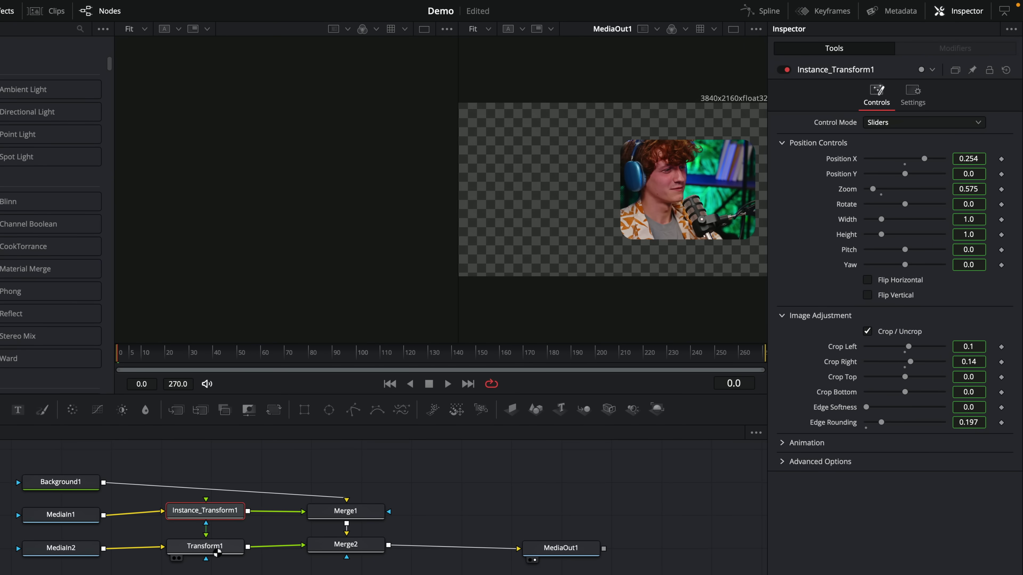
Deinstance the Position X setting on Instance_Transform1.
left_click(217, 552)
mouse_move(874, 189)
left_mouse_down()
mouse_move(886, 190)
mouse_move(873, 189)
left_mouse_up()
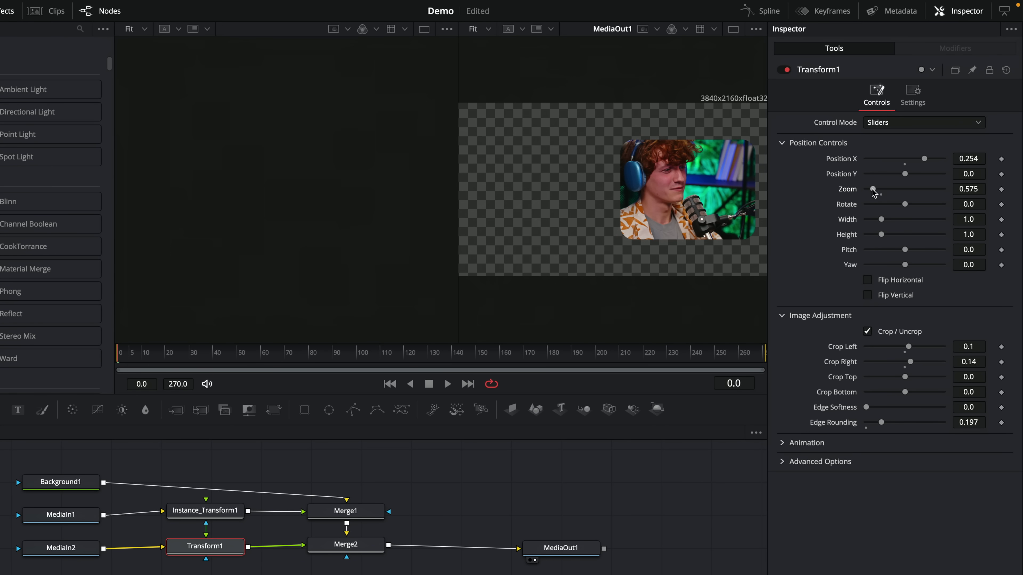
left_click(198, 518)
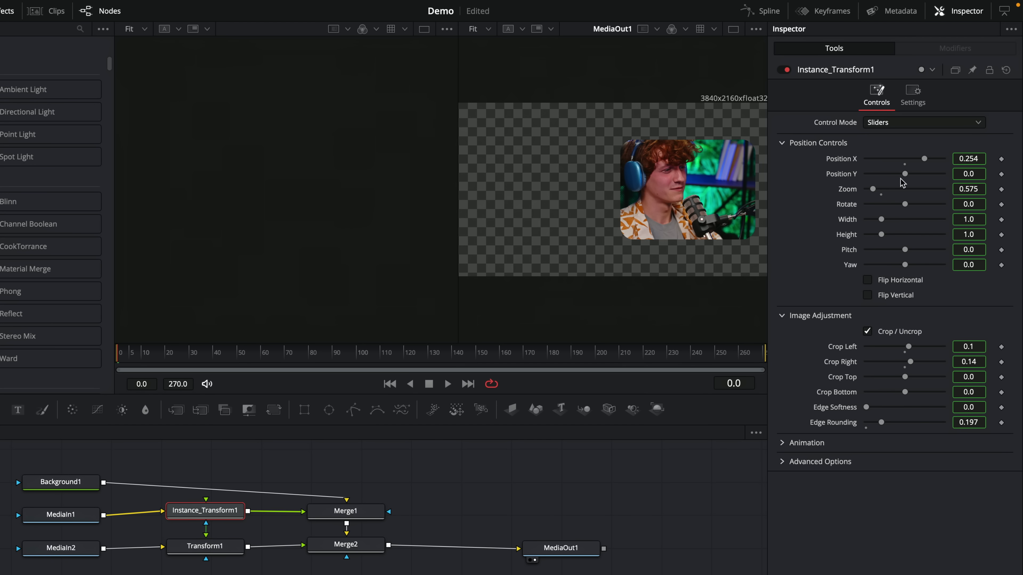
right_click(841, 163)
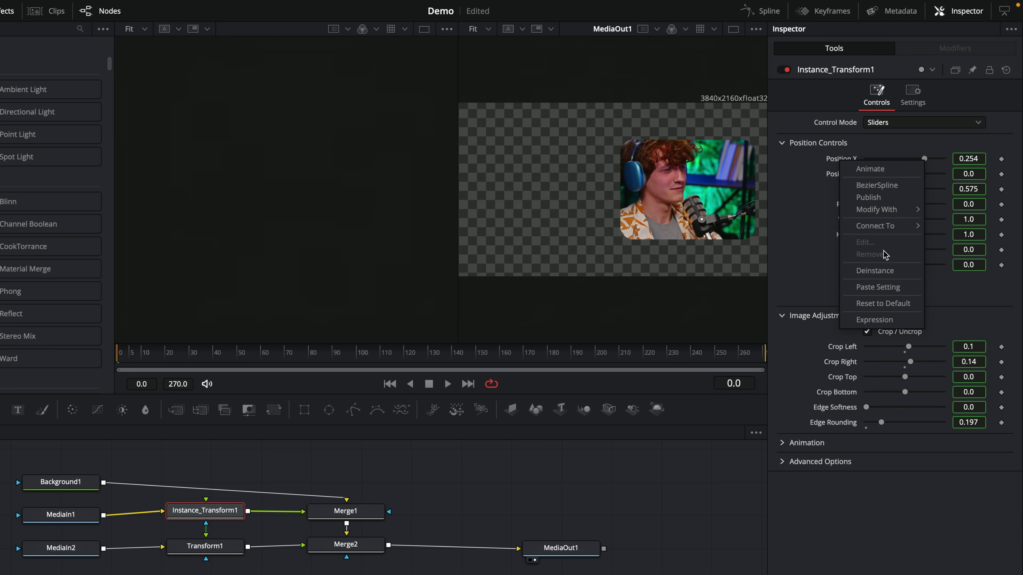
left_click(875, 270)
Move the first clip to Position X -0.242 and reduce Zoom to about 0.516.
mouse_move(962, 155)
left_mouse_down()
mouse_move(907, 155)
mouse_move(974, 160)
left_mouse_up()
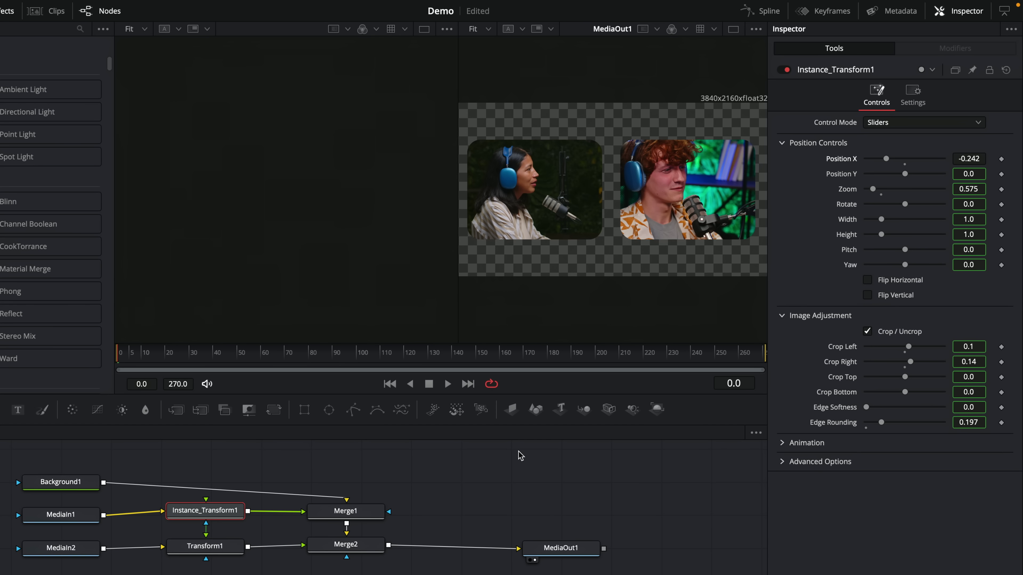
left_click_drag(875, 191, 886, 159)
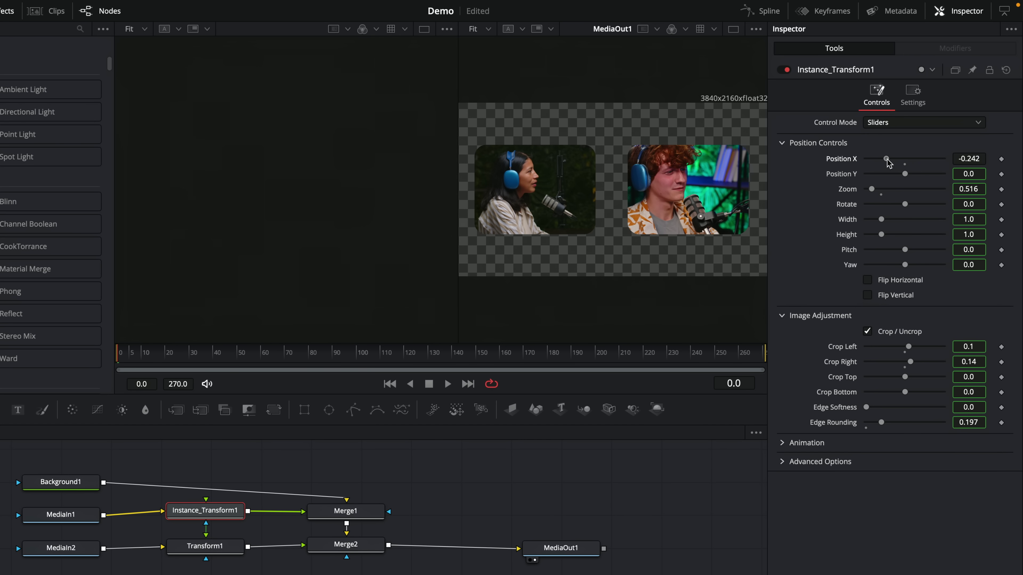
left_click_drag(547, 548, 618, 541)
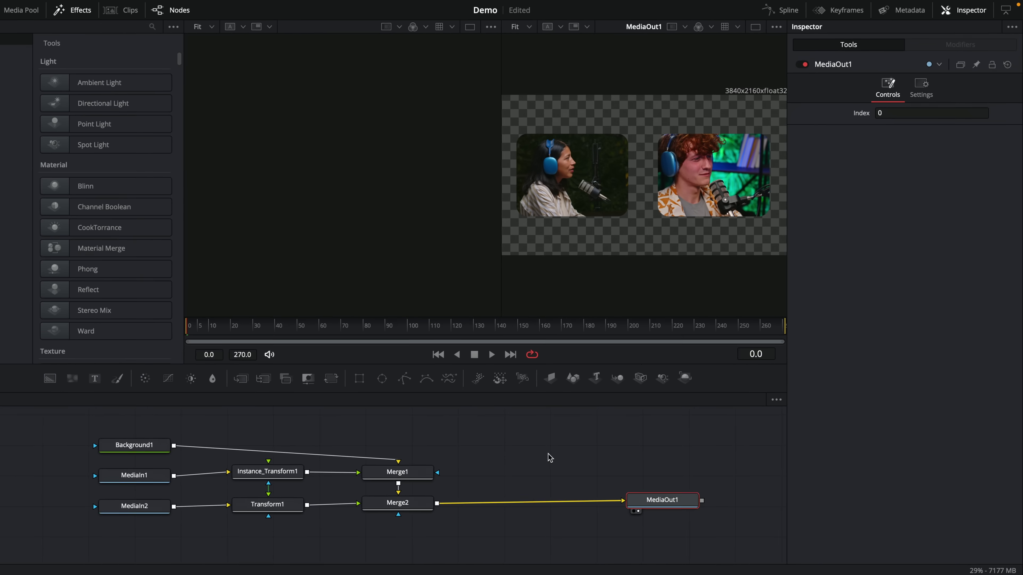
Insert a Drop Shadow node between Merge2 and MediaOut1.
key("shift+space")
type("drop")
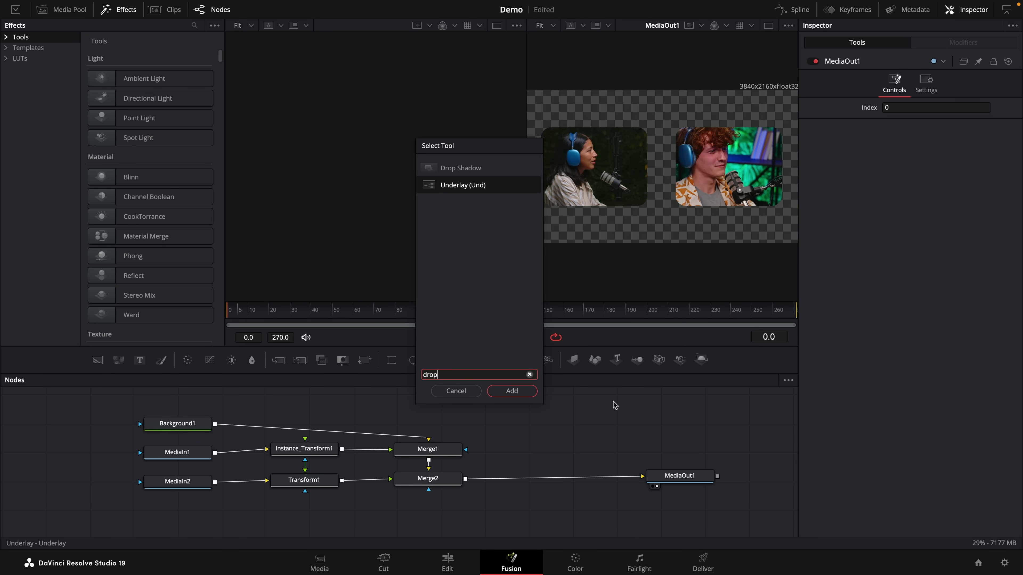
left_click(461, 169)
left_click(512, 391)
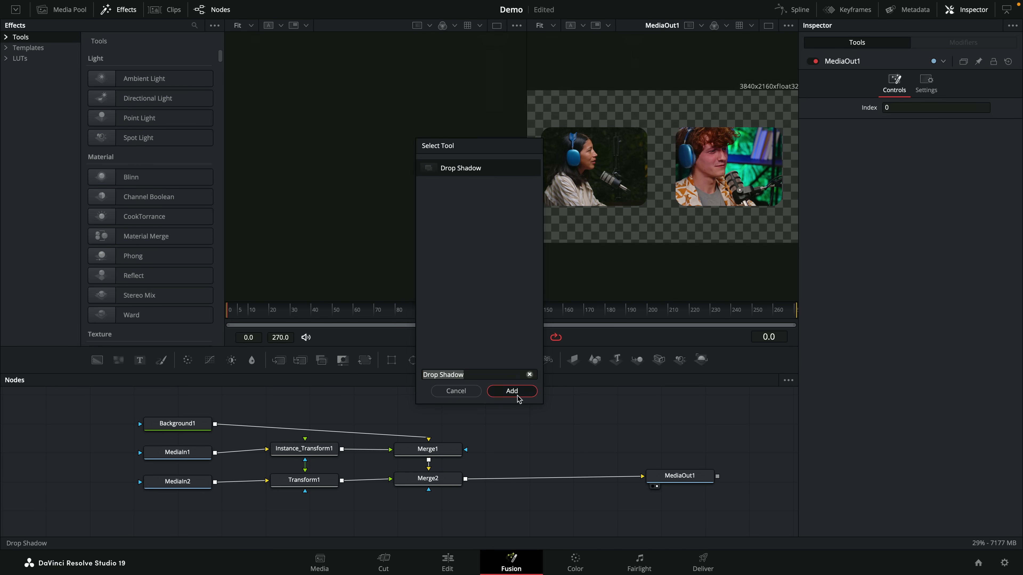
left_click_drag(572, 443, 517, 478)
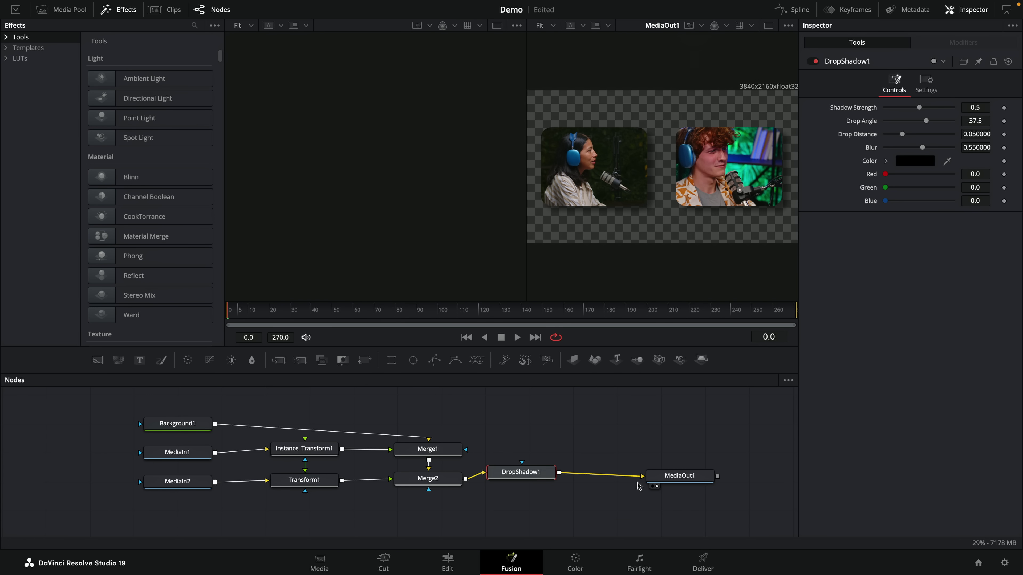
left_click_drag(650, 476, 695, 471)
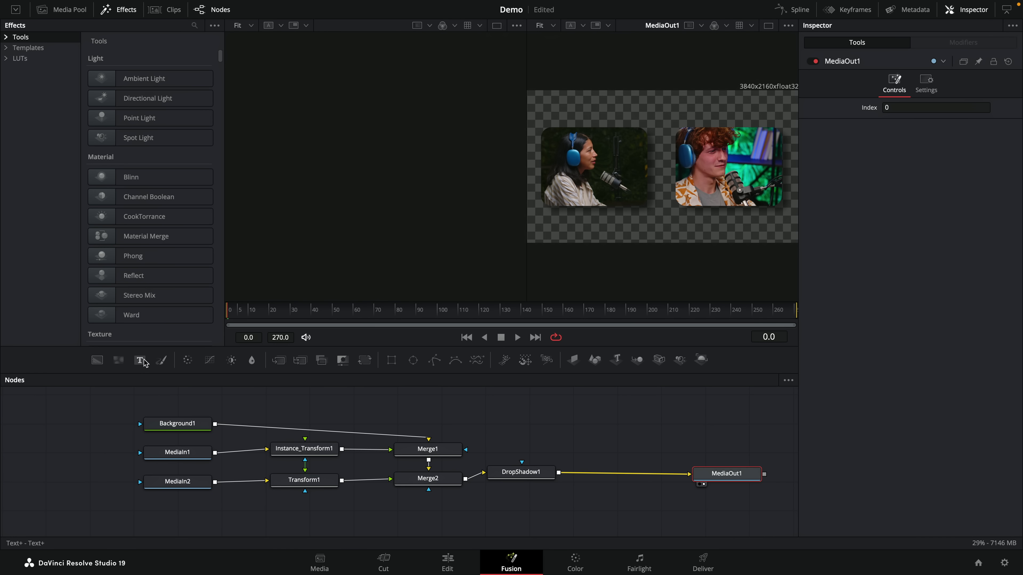
Add a Text+ title reading PODCAST and set its Center Y to 0.124.
left_click_drag(143, 361, 618, 473)
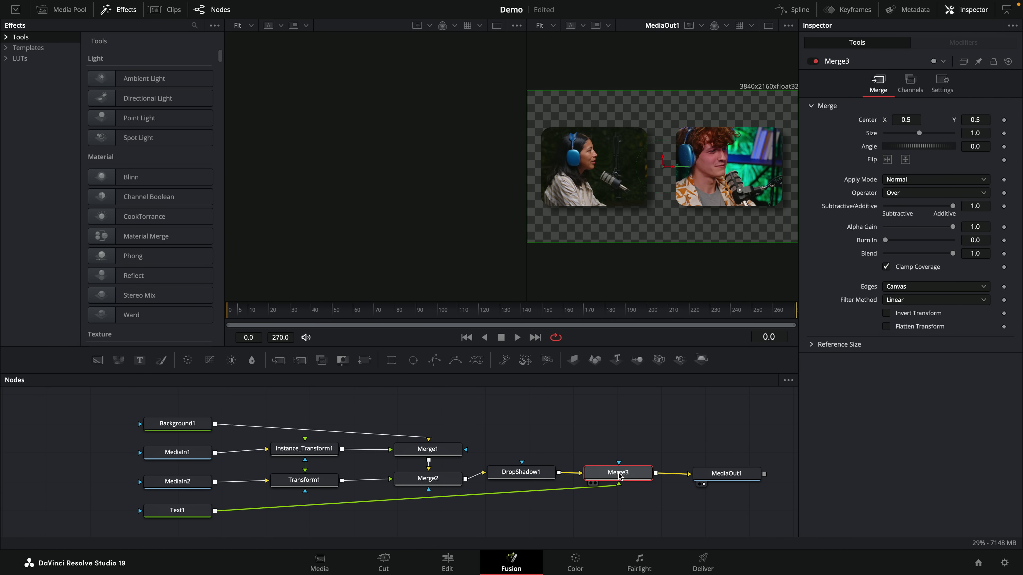
left_click(200, 513)
left_click(909, 153)
type("P")
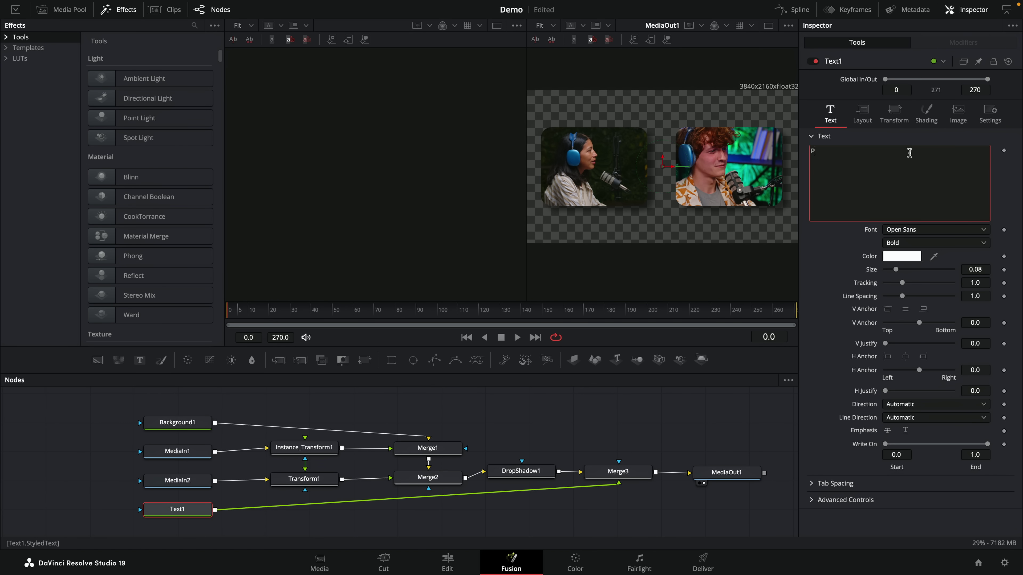
type("ODCAST")
left_click(862, 116)
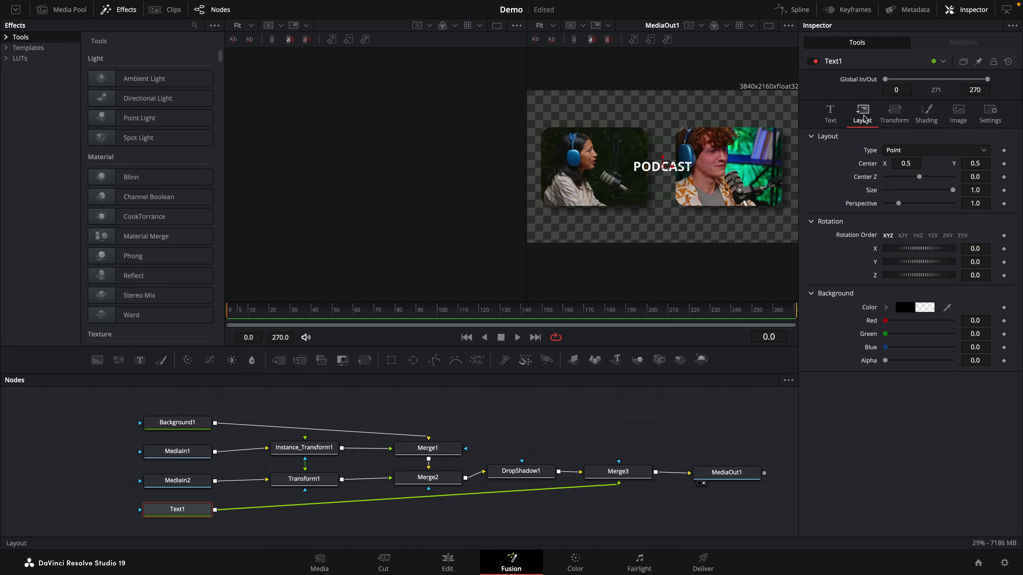
left_click_drag(983, 164, 952, 164)
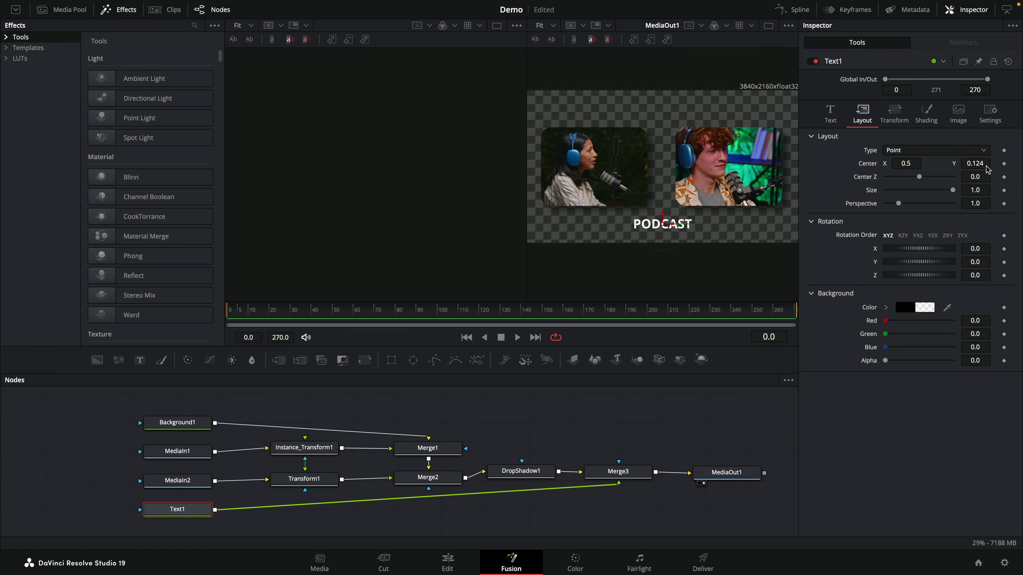
left_click(456, 563)
left_click_drag(404, 300, 372, 302)
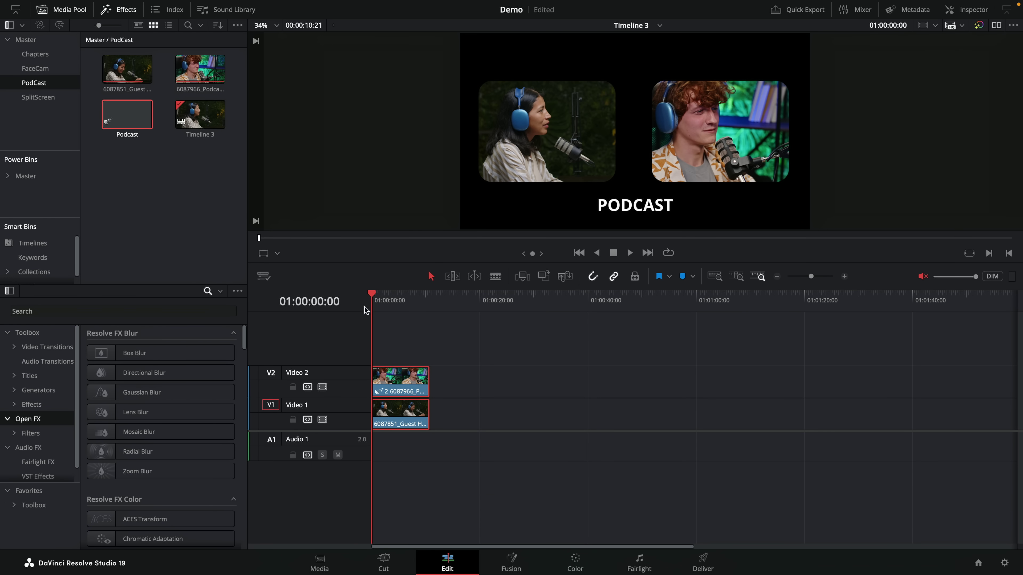
key("space")
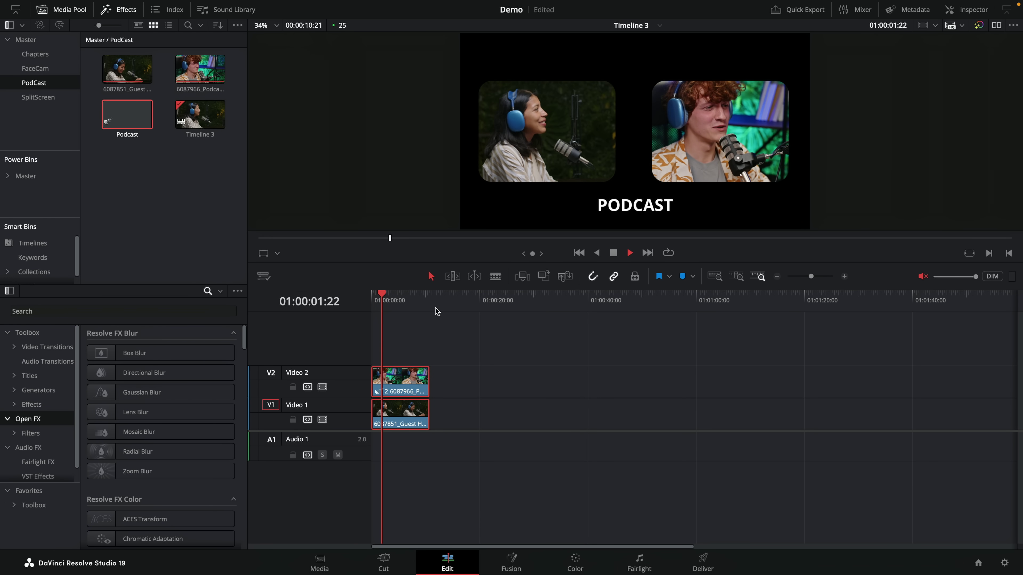
key("space")
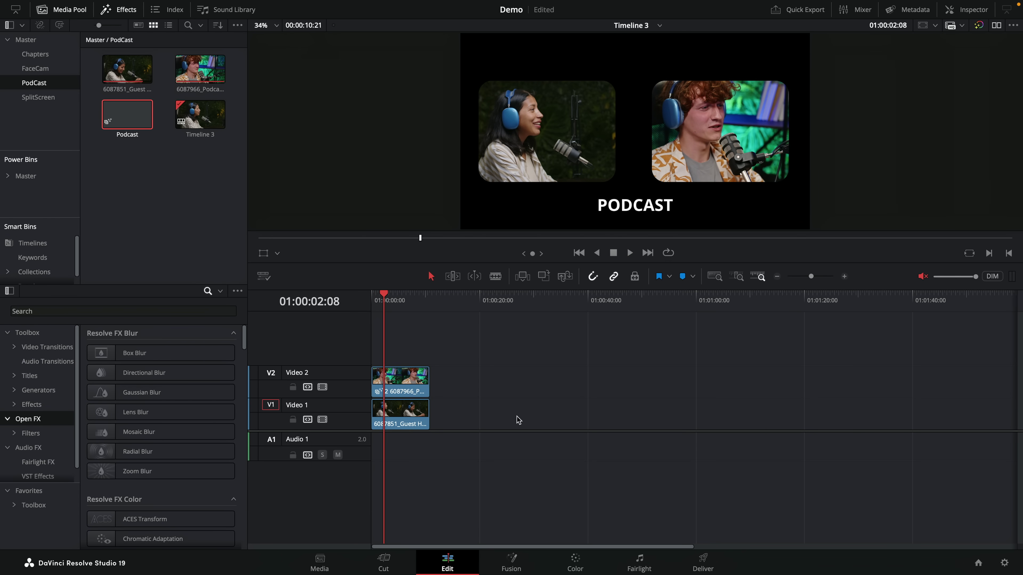
left_click_drag(535, 421, 391, 345)
key("Delete")
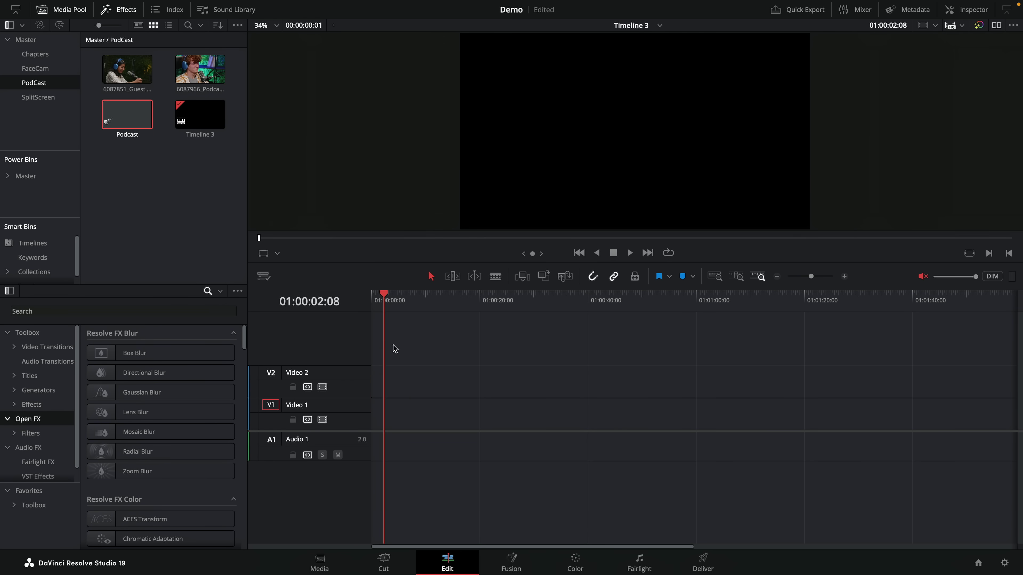
left_click_drag(127, 69, 370, 385)
left_click_drag(200, 70, 365, 412)
left_click_drag(440, 381, 429, 381)
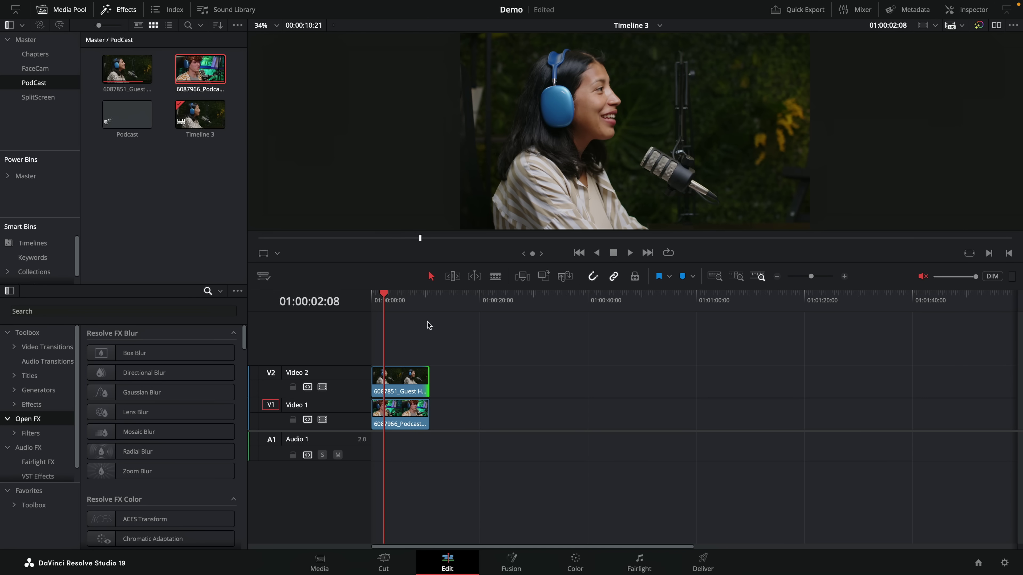
left_click(120, 113)
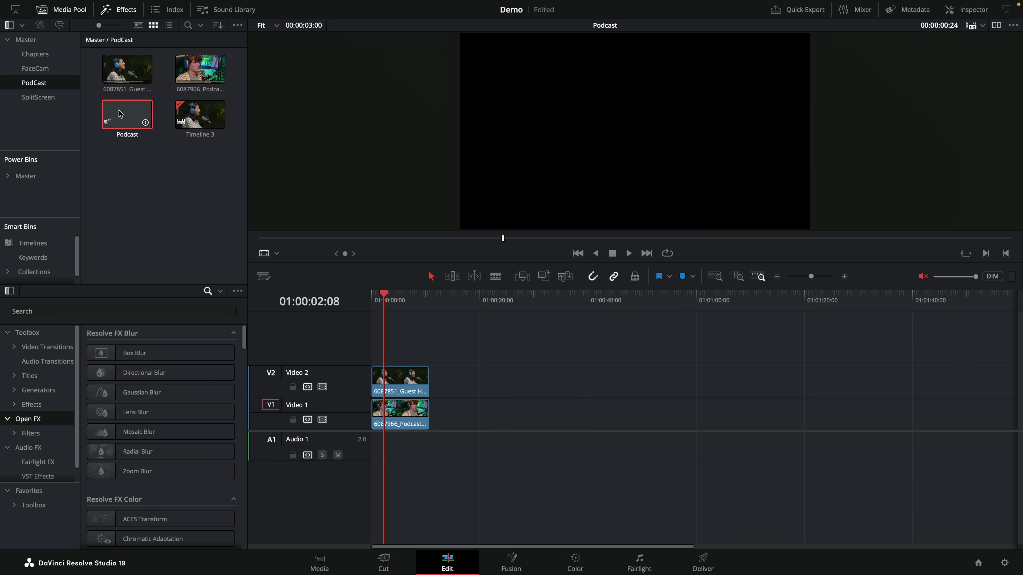
left_click(364, 369)
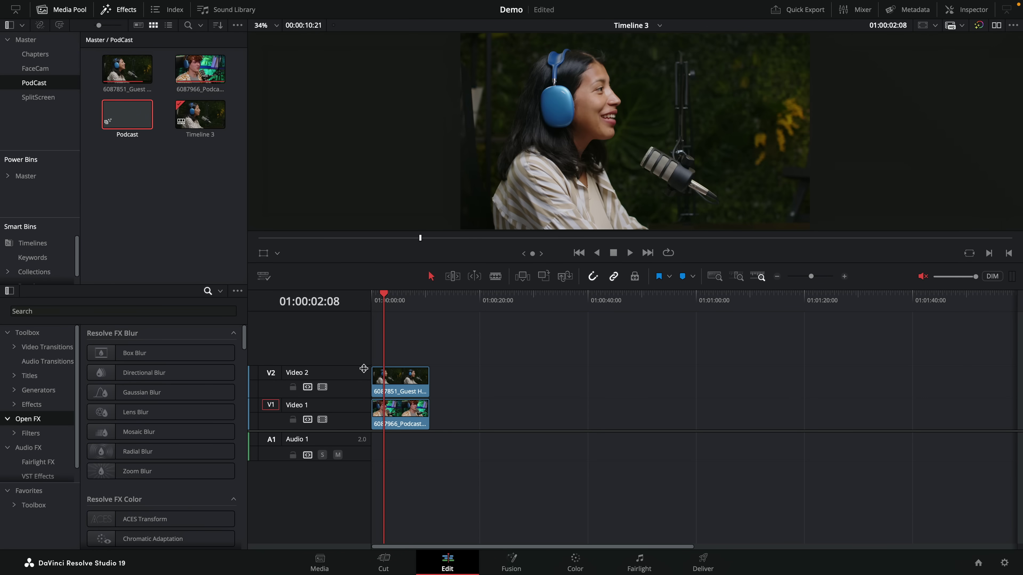
right_click(394, 382)
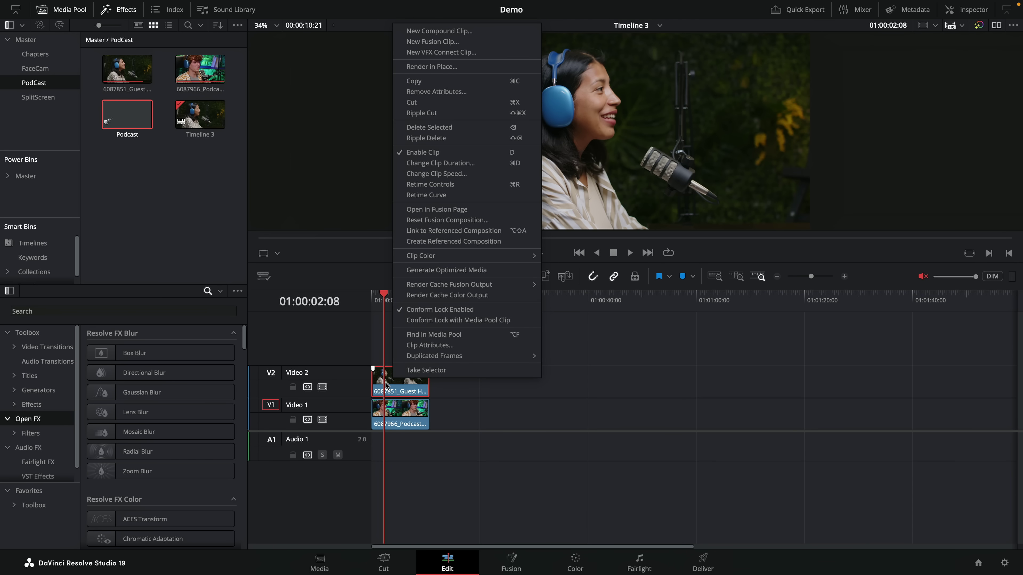
left_click(434, 233)
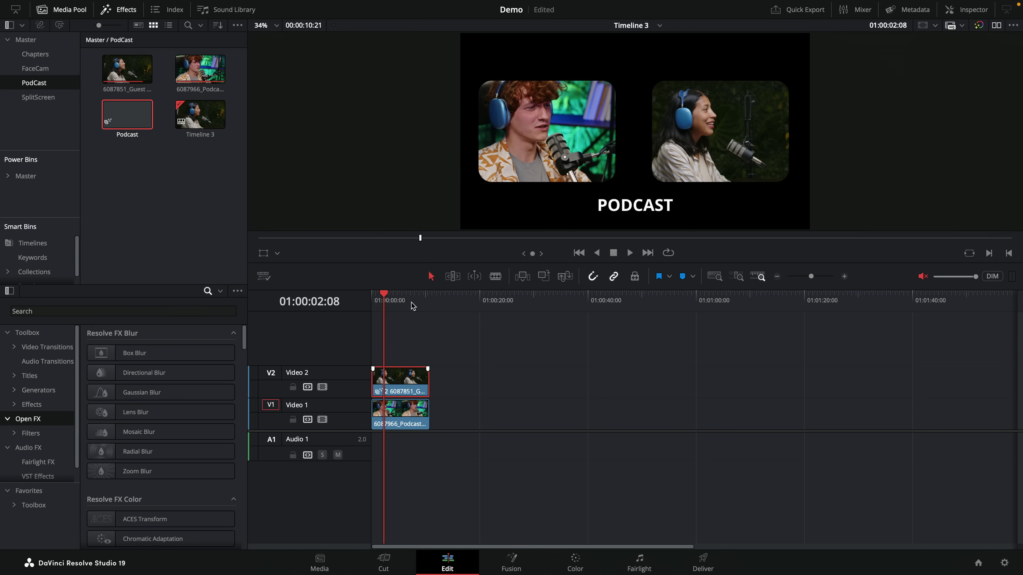
left_click_drag(412, 306, 363, 302)
key("space")
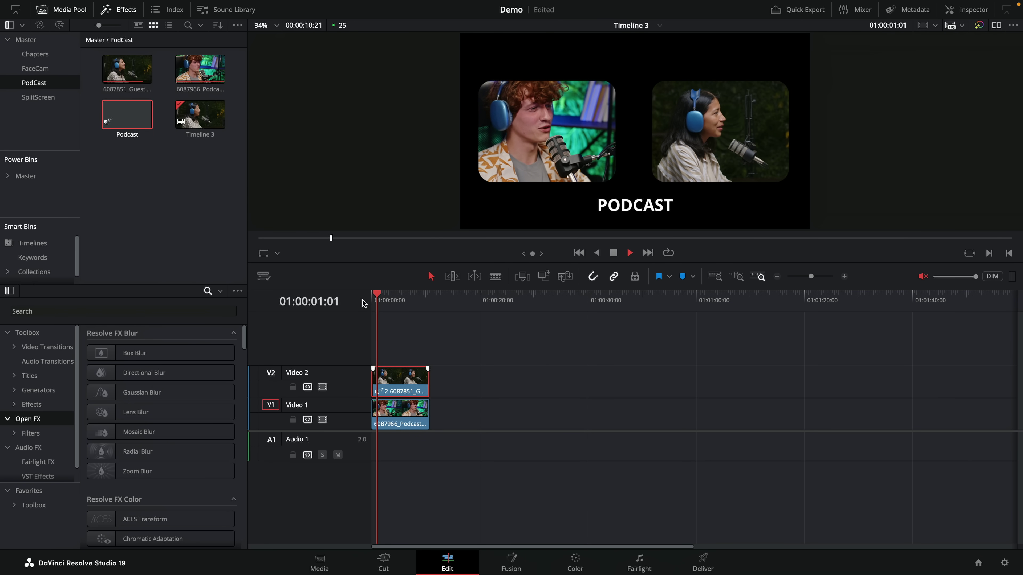
key("space")
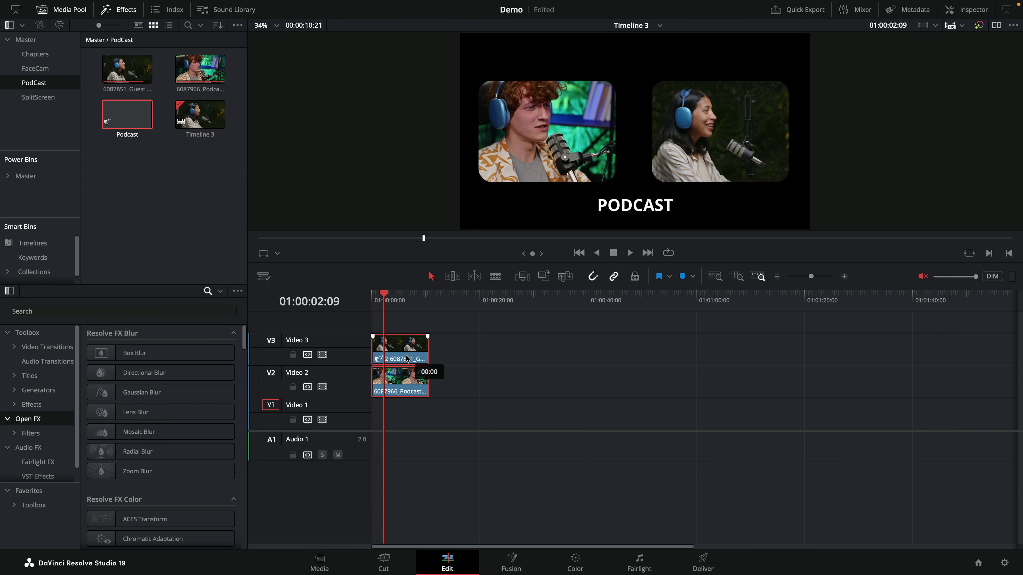
Place the Paper generator on track V1 and play from the start to check it.
left_click(38, 389)
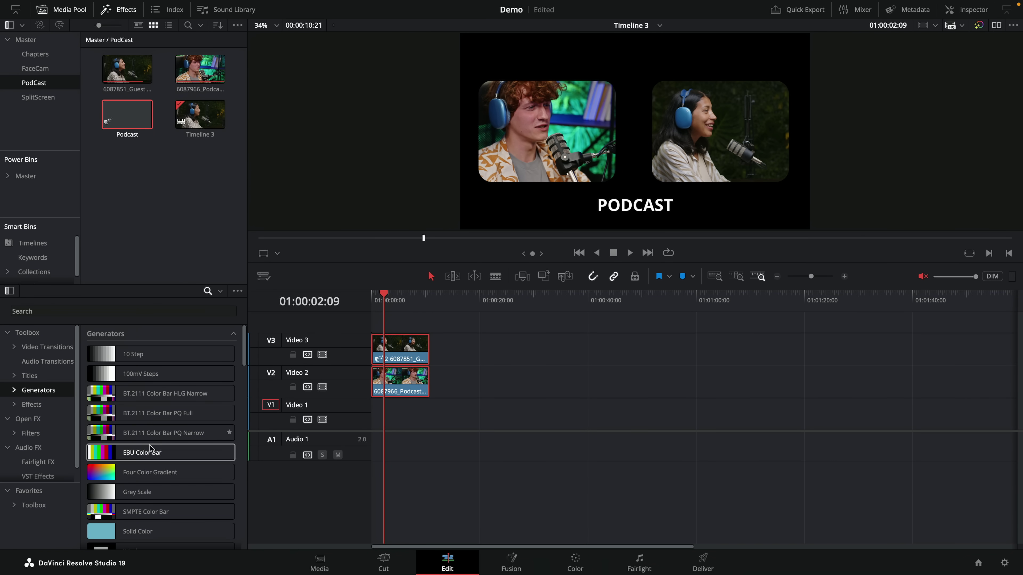
scroll(150, 448, "down", 3)
scroll(150, 448, "down", 10)
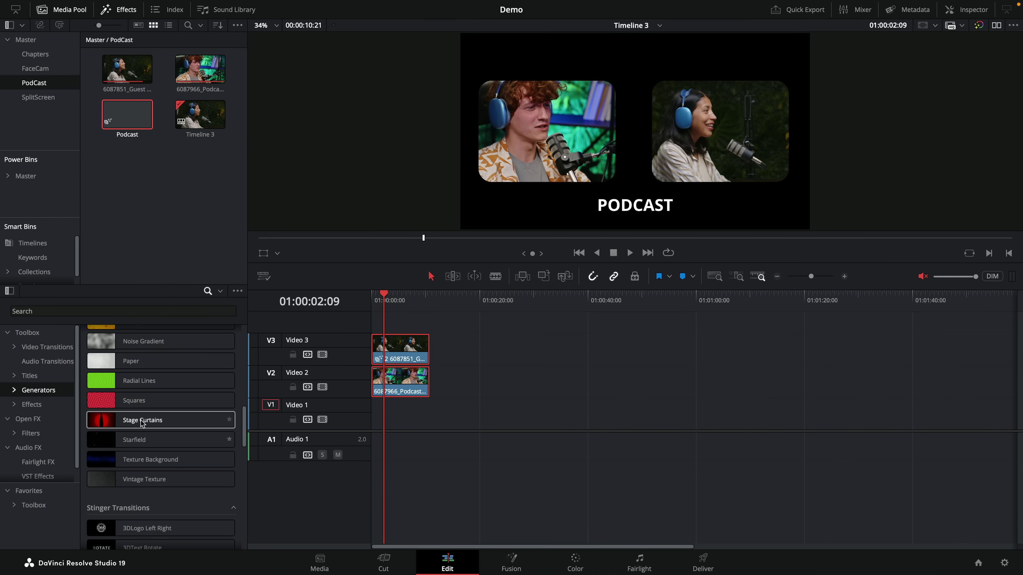
left_click_drag(123, 394, 381, 416)
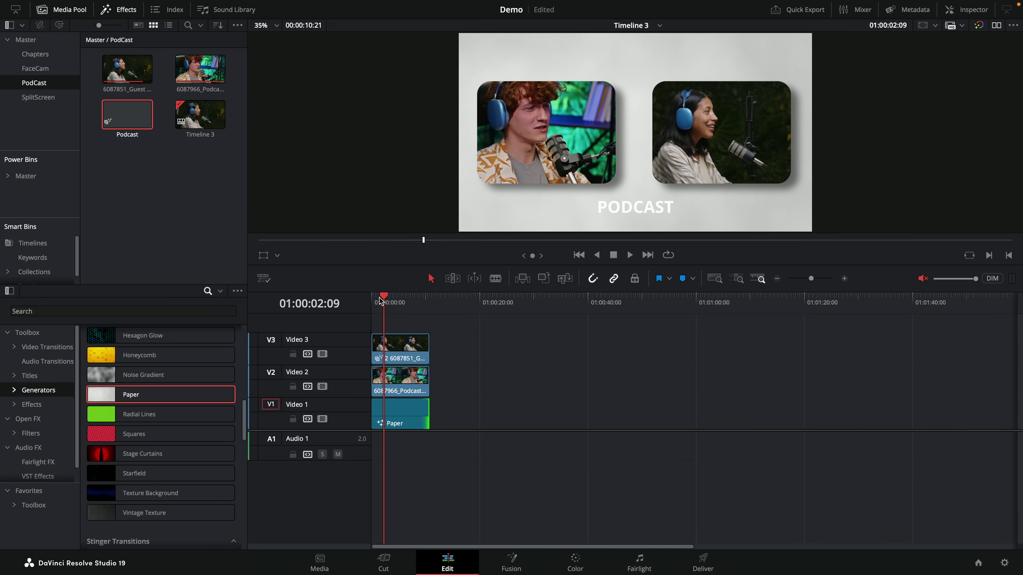
key("Home")
key("space")
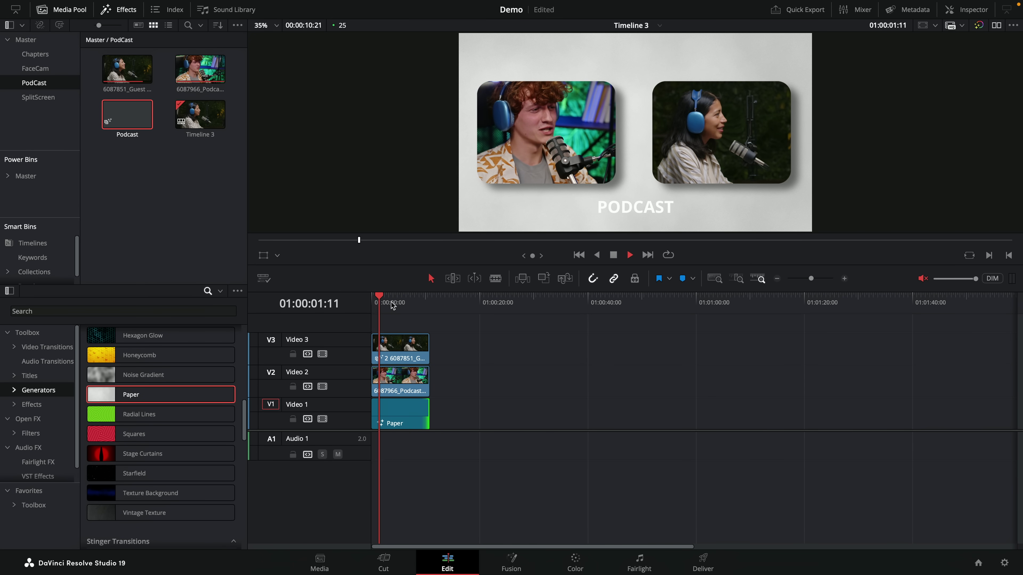
key("space")
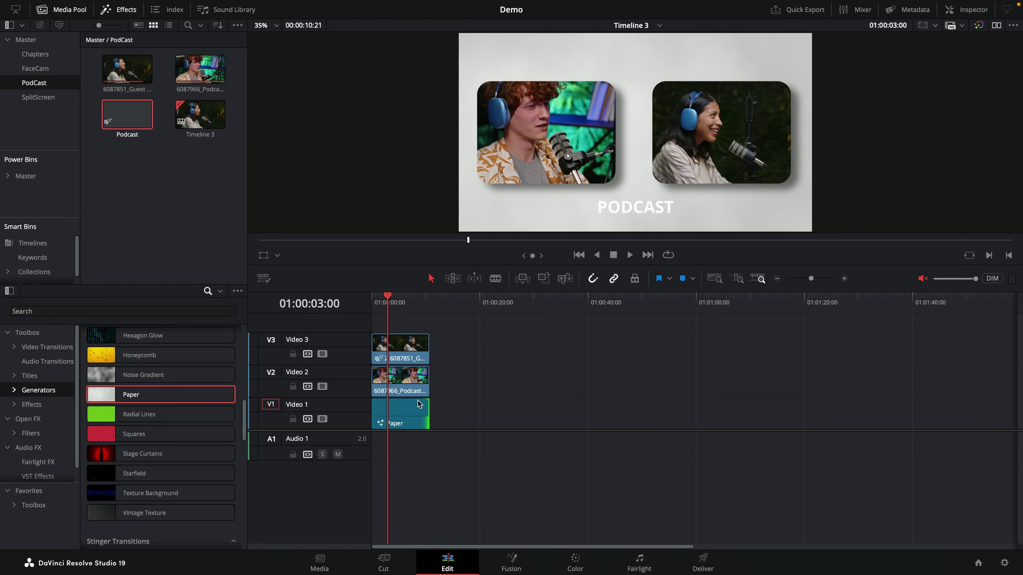
mouse_move(419, 404)
left_mouse_down()
mouse_move(556, 417)
mouse_move(420, 418)
left_mouse_up()
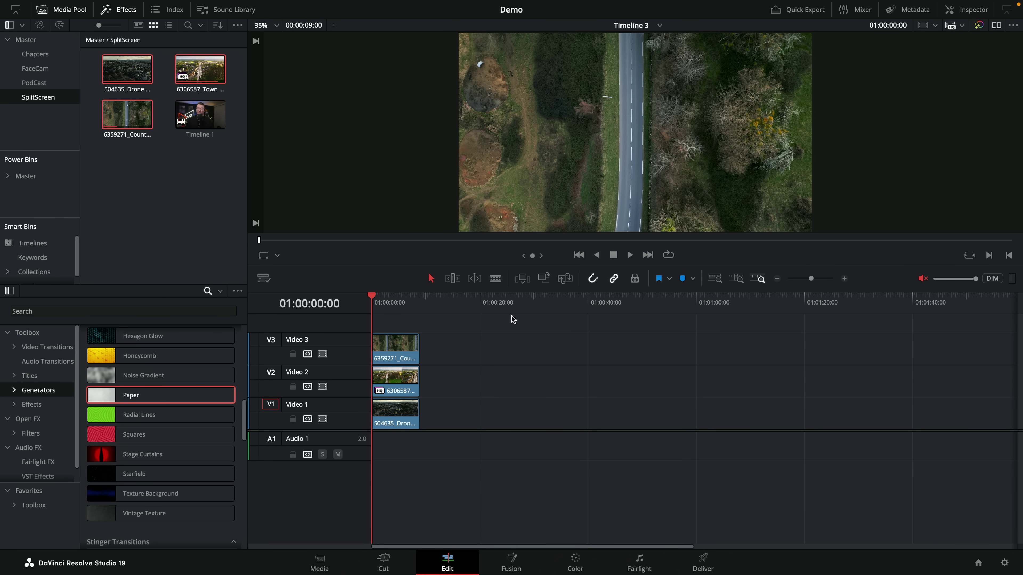
Zoom into the timeline and select all three aerial clips.
left_click(844, 279)
left_click(844, 278)
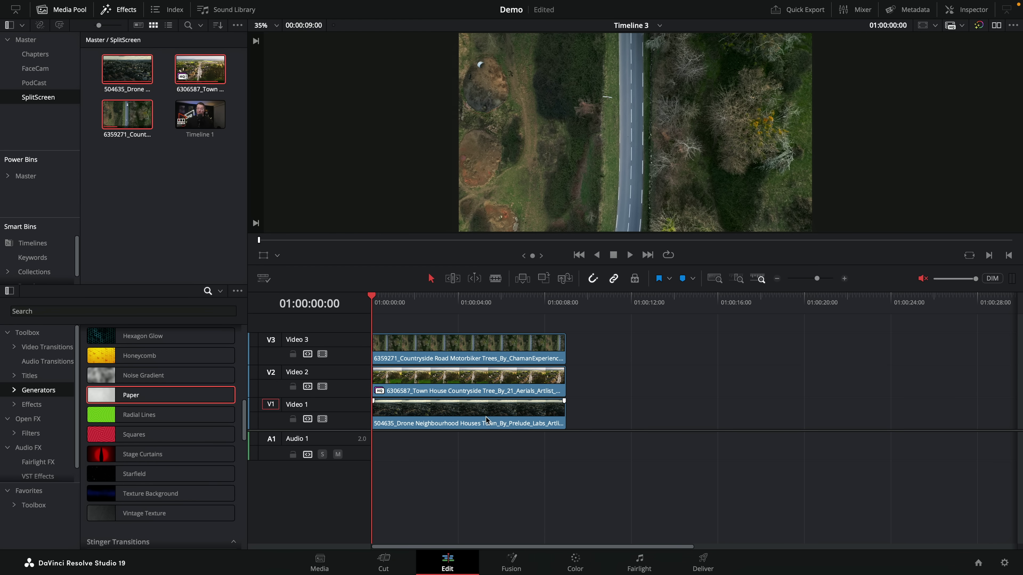
left_click_drag(603, 419, 427, 345)
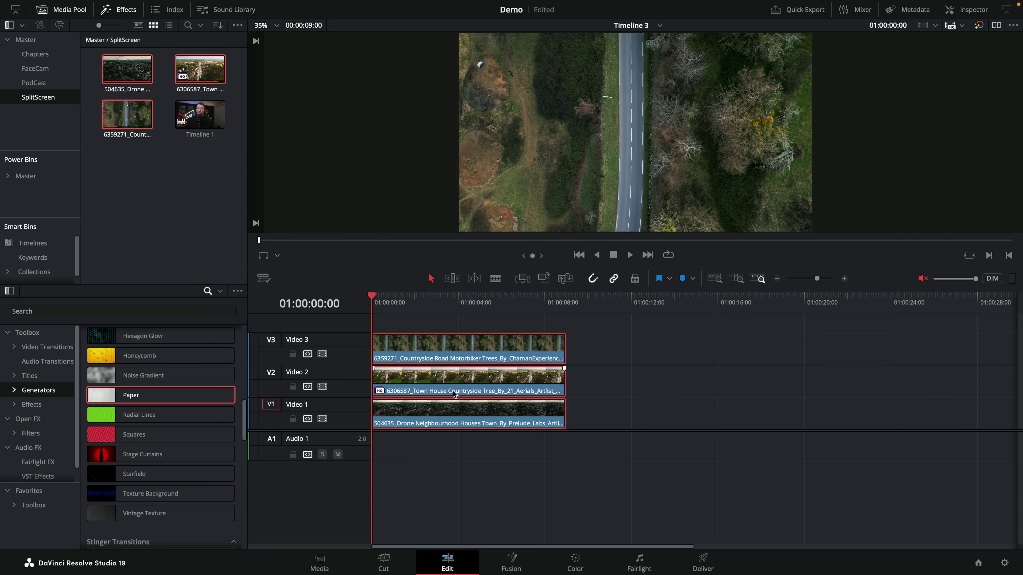
Create a referenced composition named Split from the clips and open it in Fusion.
right_click(439, 354)
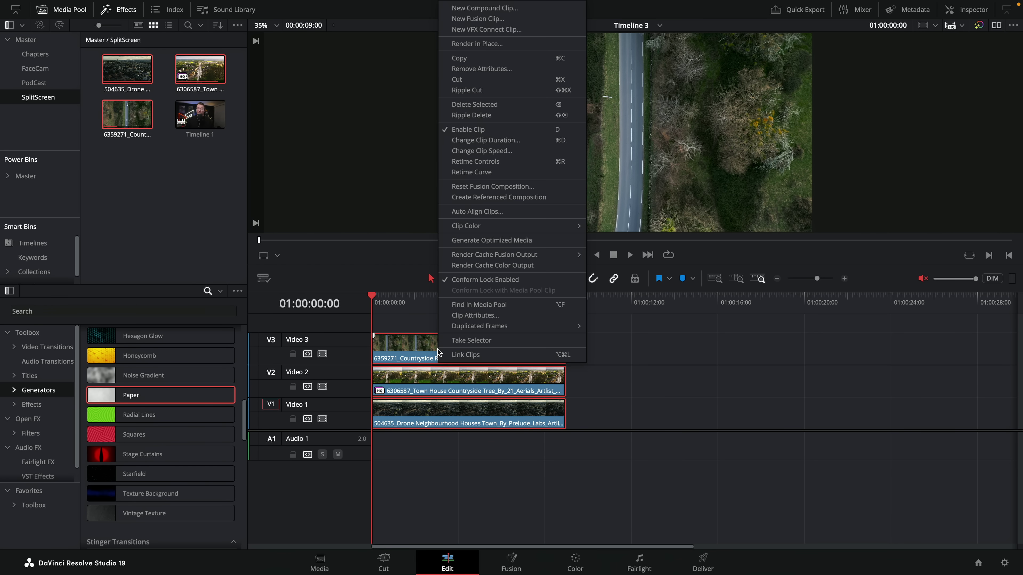
left_click(499, 197)
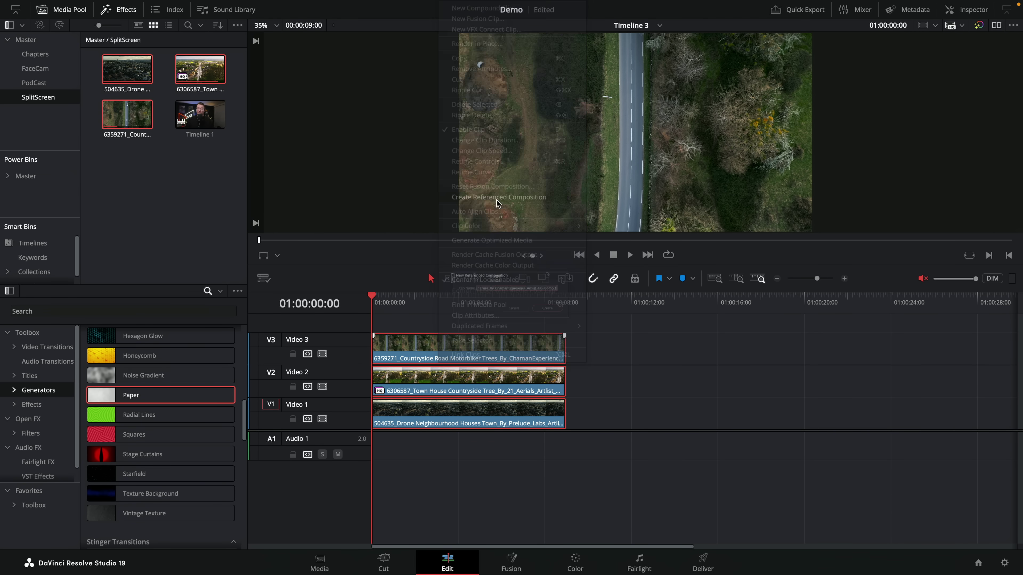
type("Split")
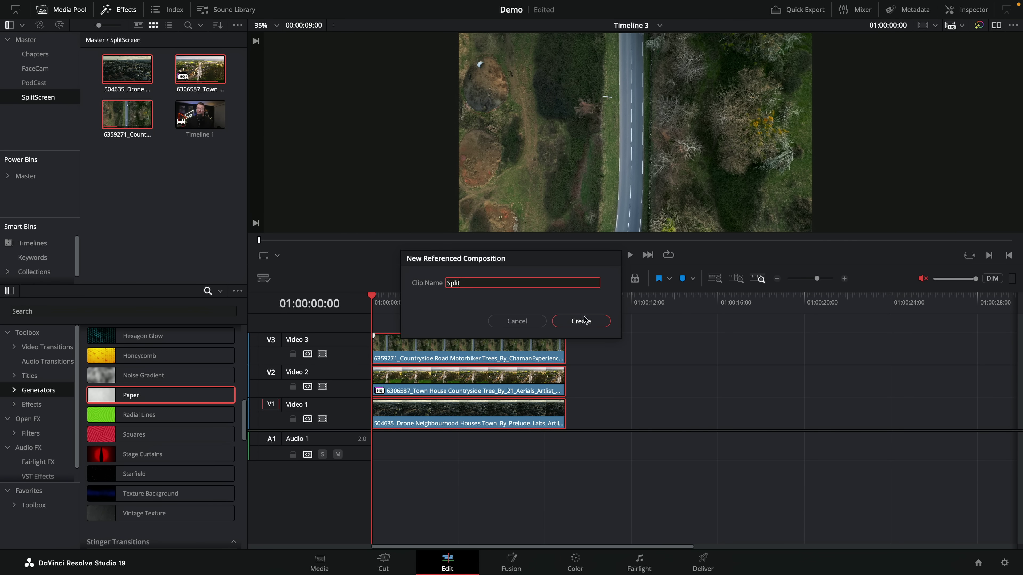
left_click(584, 320)
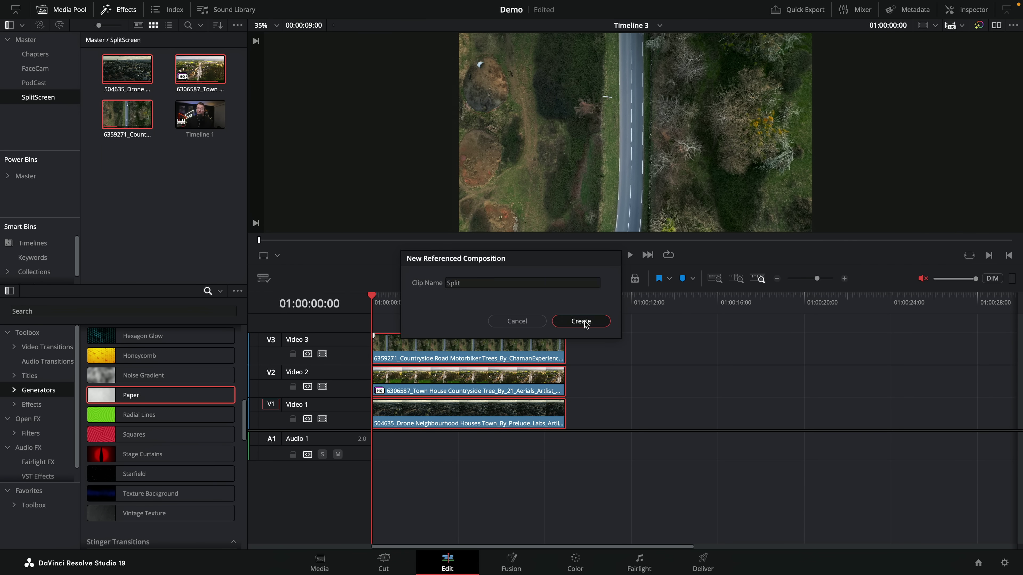
left_click(200, 123)
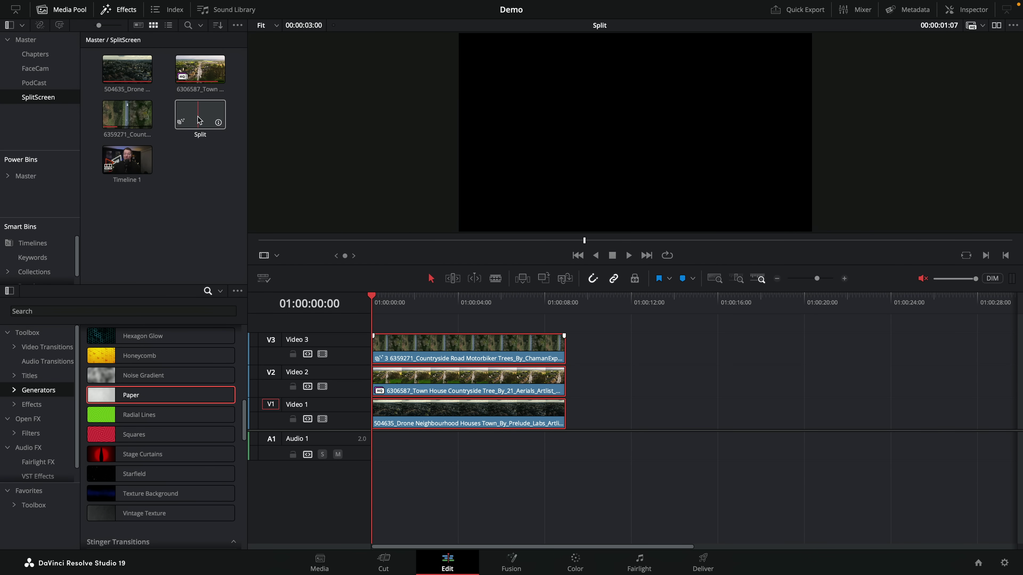
double_click(198, 120)
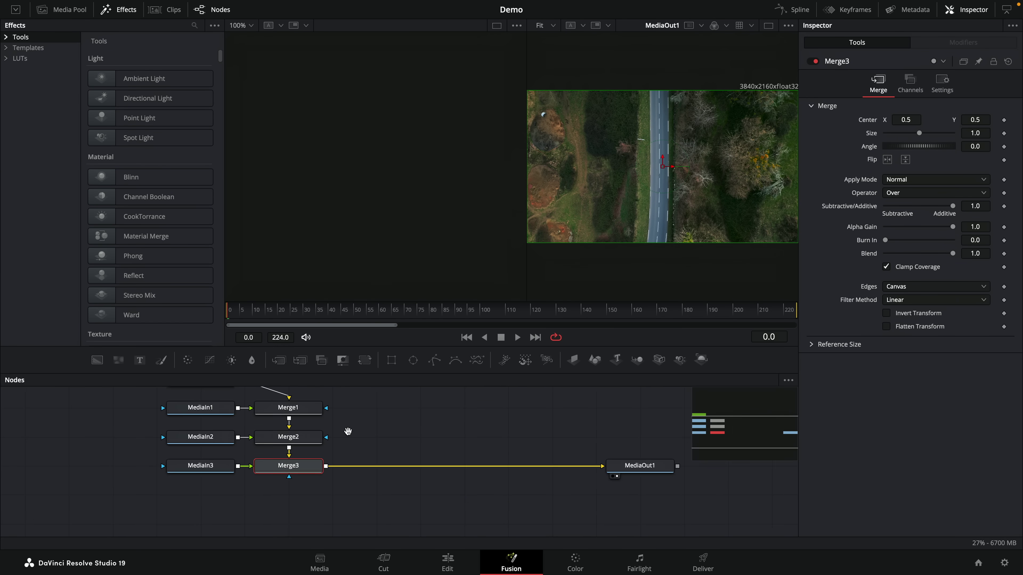
Preview MediaIn1, MediaIn2 and MediaIn3 in the left viewer, then select all three nodes.
left_click_drag(348, 431, 353, 458)
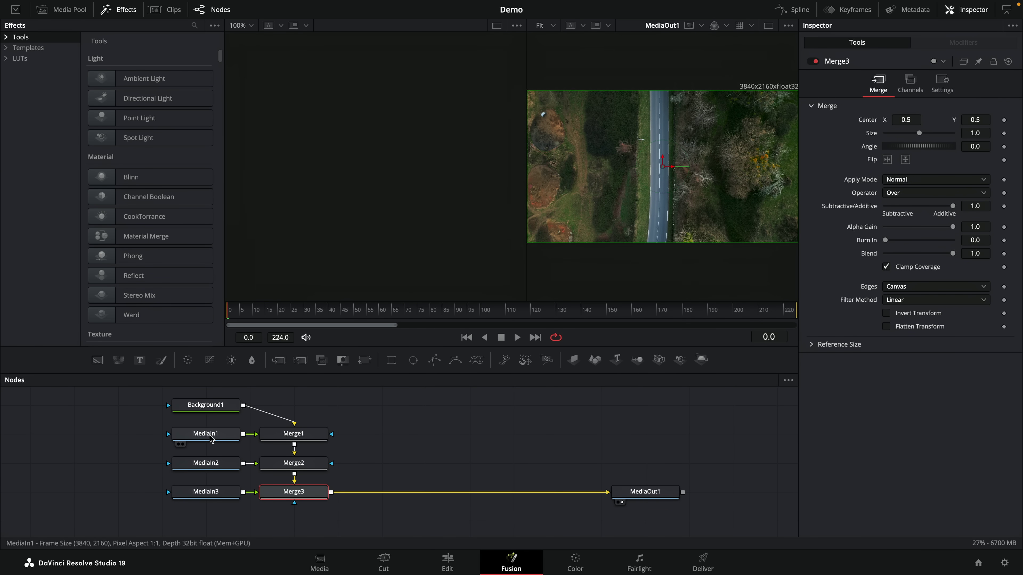
left_click_drag(201, 437, 377, 189)
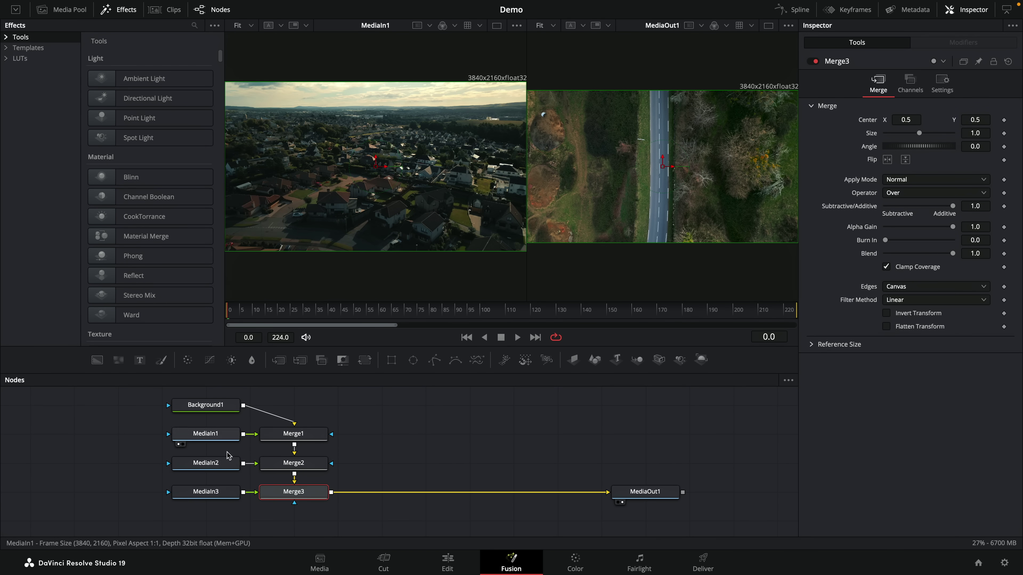
left_click_drag(206, 463, 398, 143)
left_click_drag(205, 492, 394, 192)
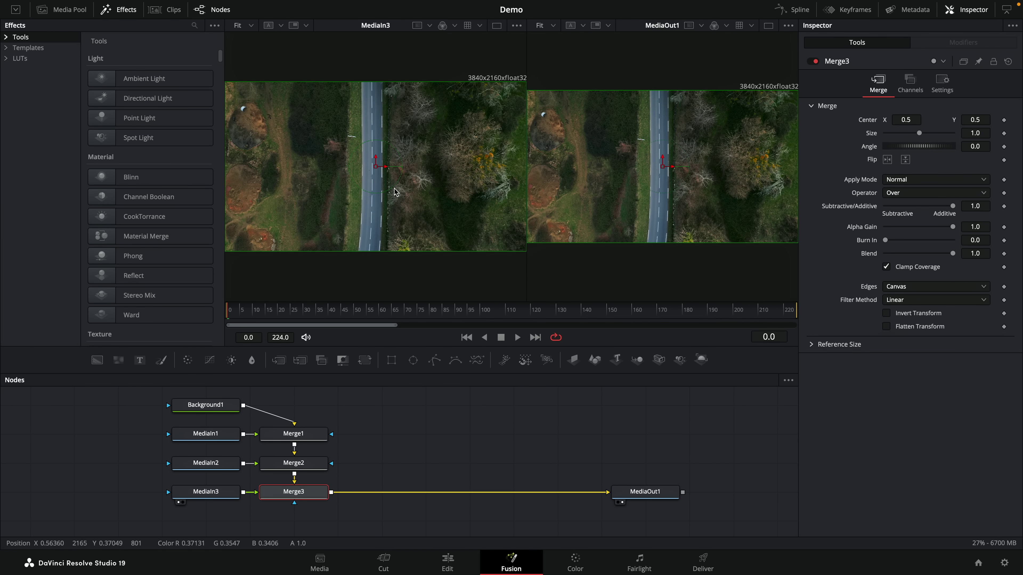
left_click_drag(225, 514, 224, 427)
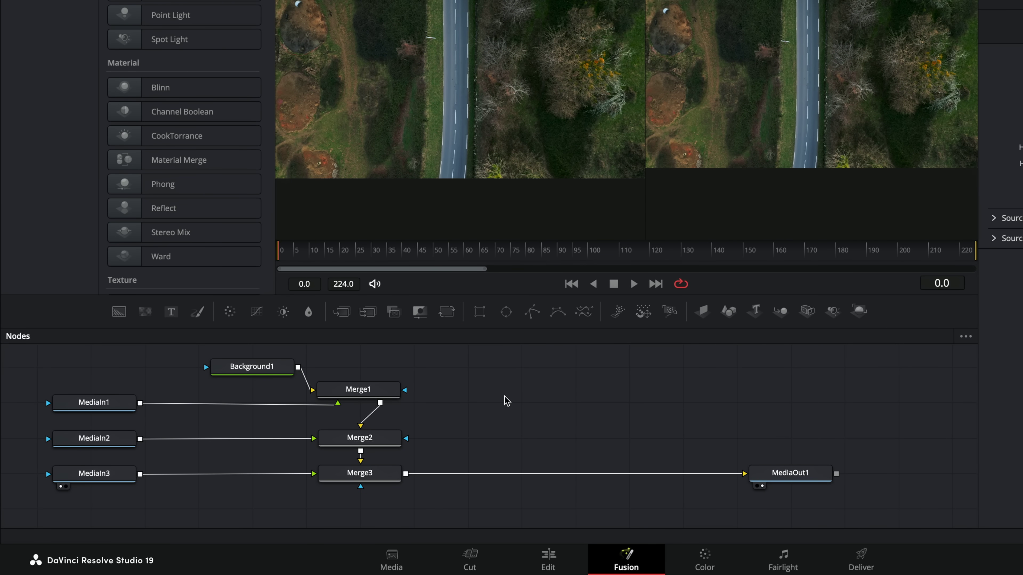
Insert a Crop node between MediaIn3 and Merge3 with Y Size 720.
key("shift+space")
type("crop")
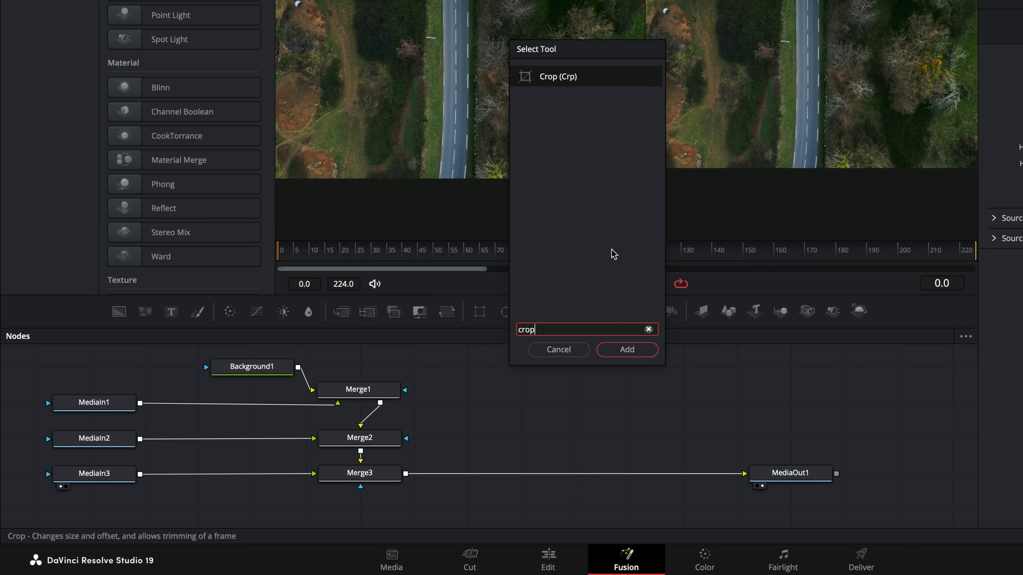
left_click(616, 351)
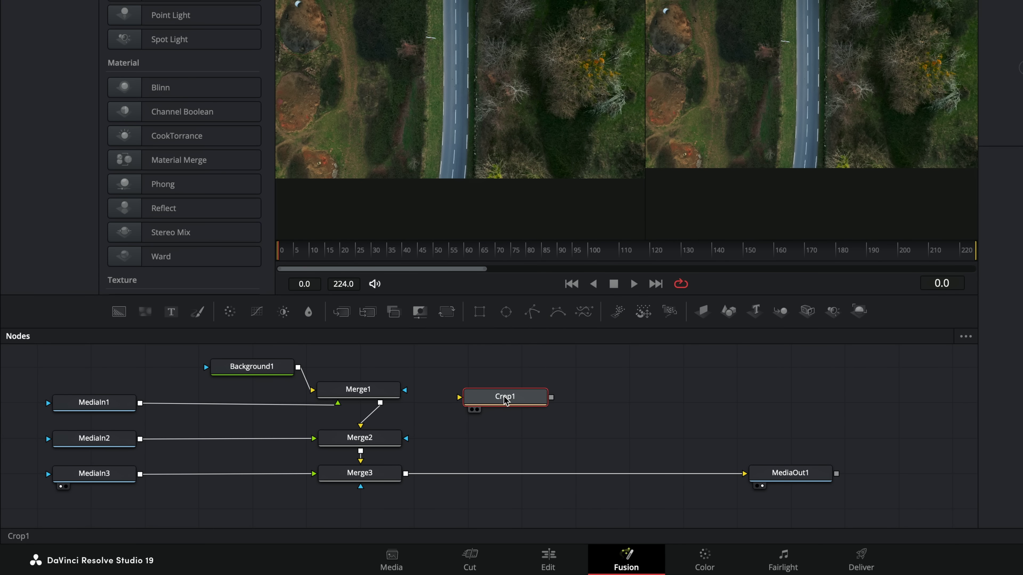
left_click_drag(505, 398, 214, 471)
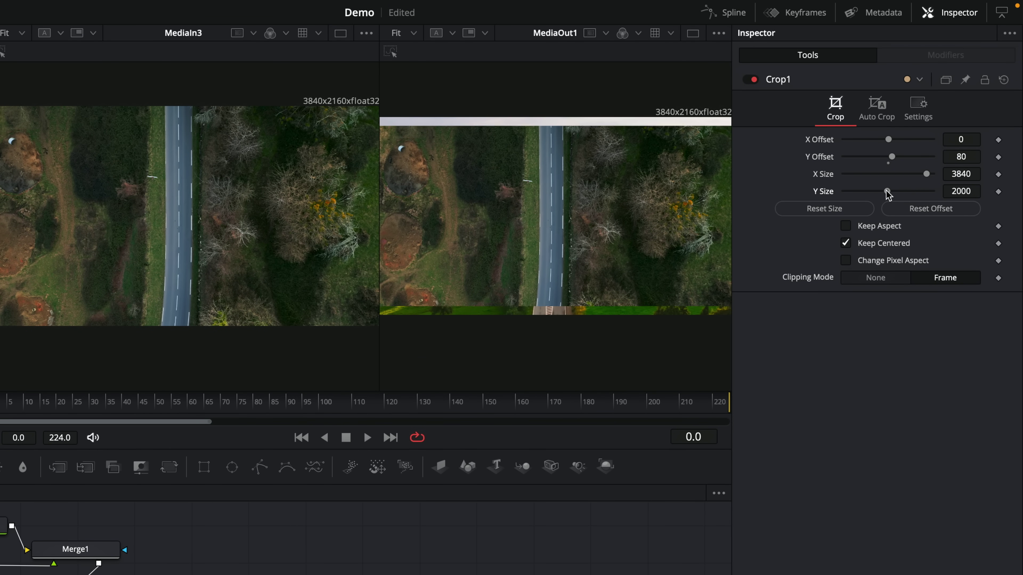
left_click_drag(889, 194, 864, 194)
left_click(965, 191)
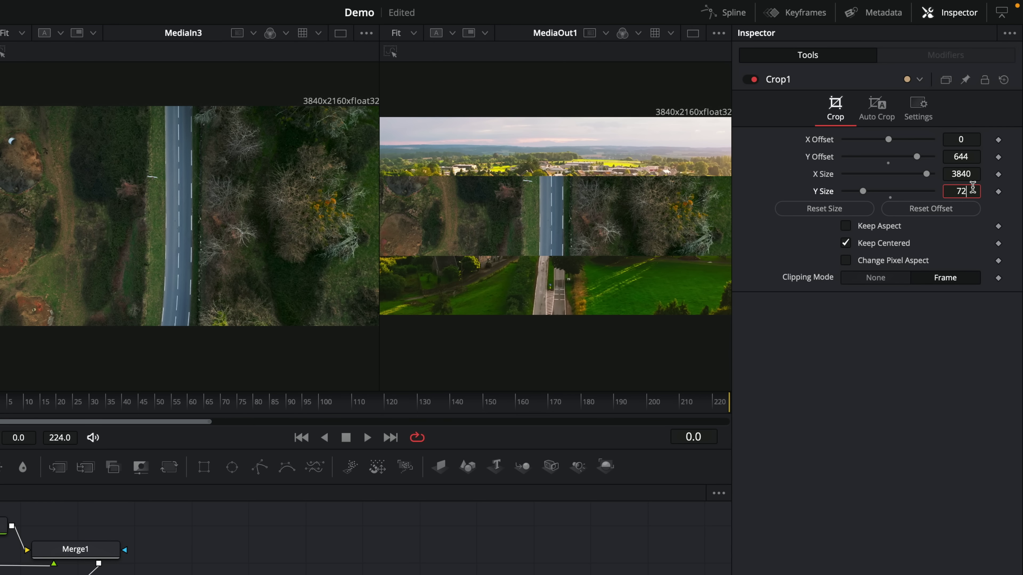
key("Tab")
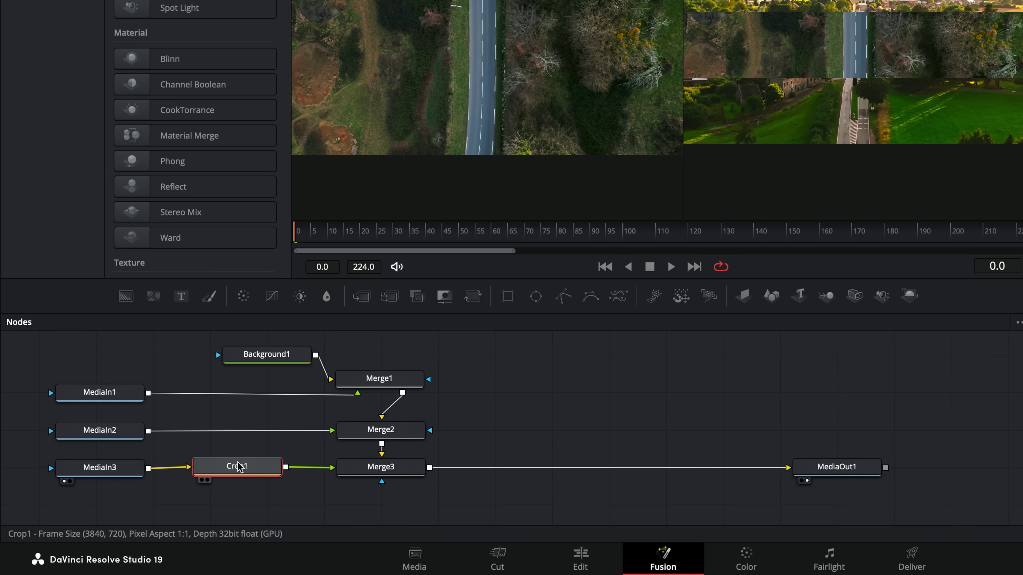
Paste linked instances of Crop1 between MediaIn2 and Merge2 and between MediaIn1 and Merge1.
left_click(251, 421)
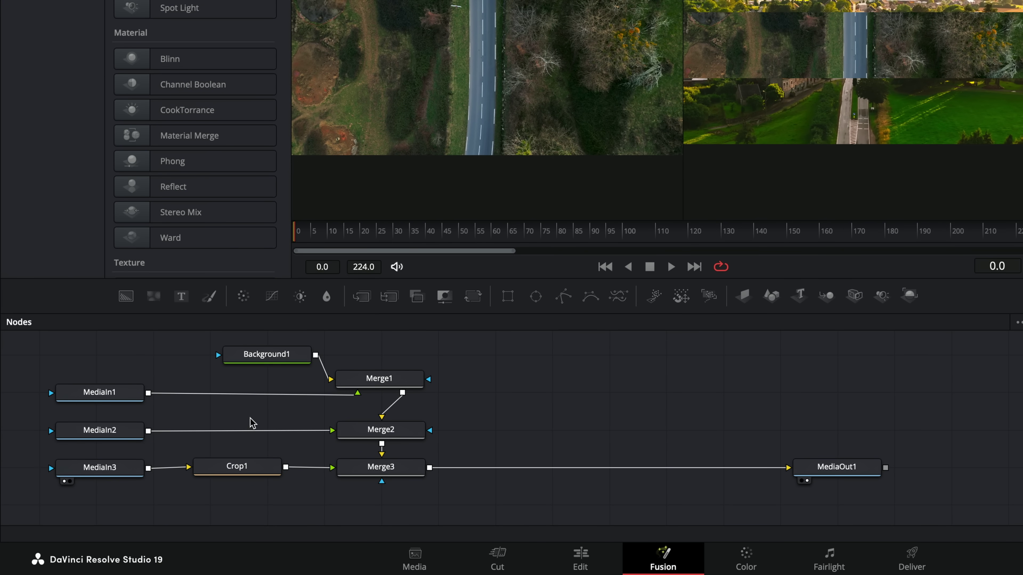
right_click(257, 412)
left_click(281, 404)
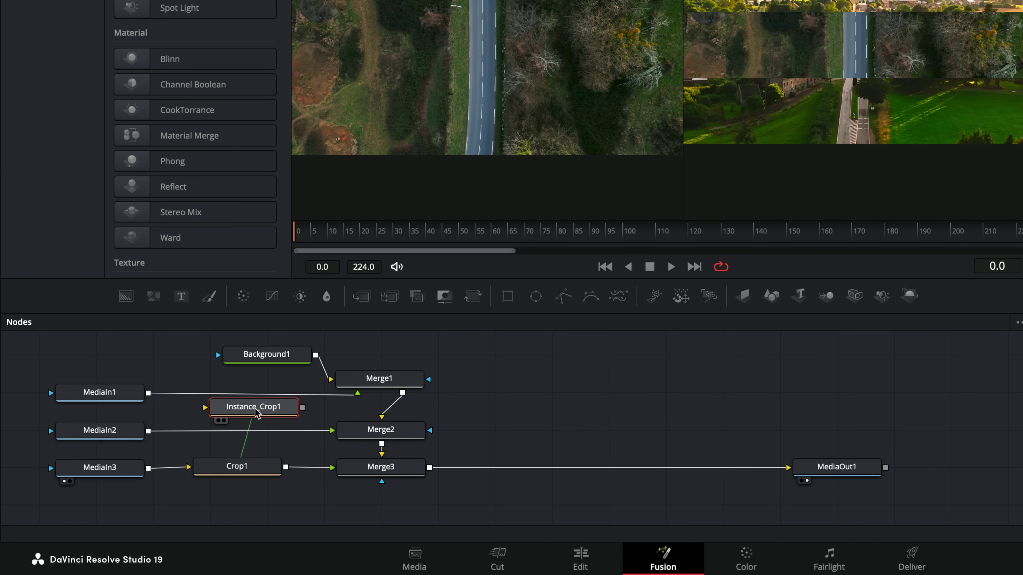
left_click_drag(256, 409, 240, 434)
right_click(231, 385)
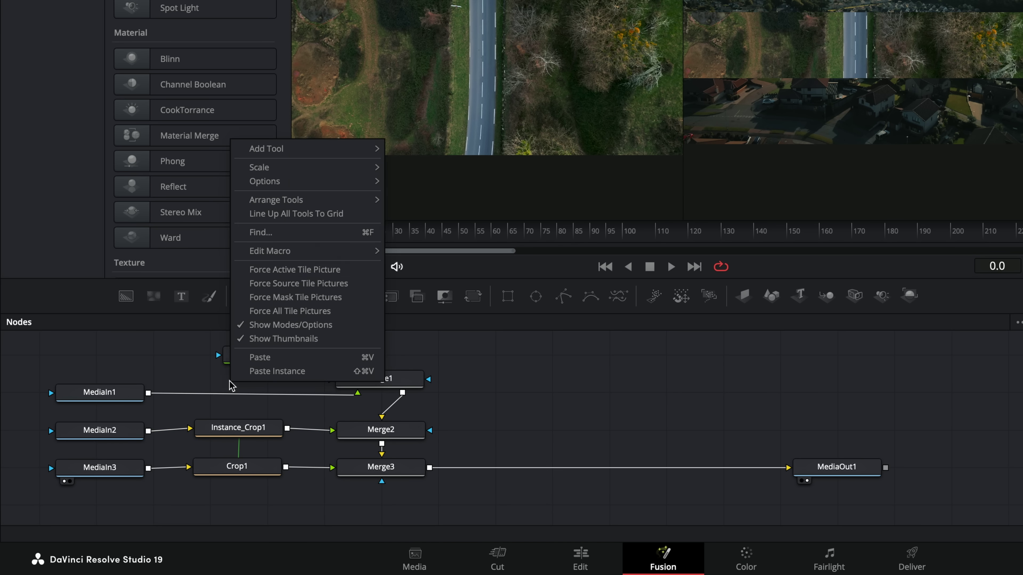
left_click(281, 377)
left_click_drag(273, 385, 237, 397)
Add Transform nodes setting Center Y to 1.498 for the top strip and -0.498 for the bottom.
left_click_drag(473, 296, 374, 394)
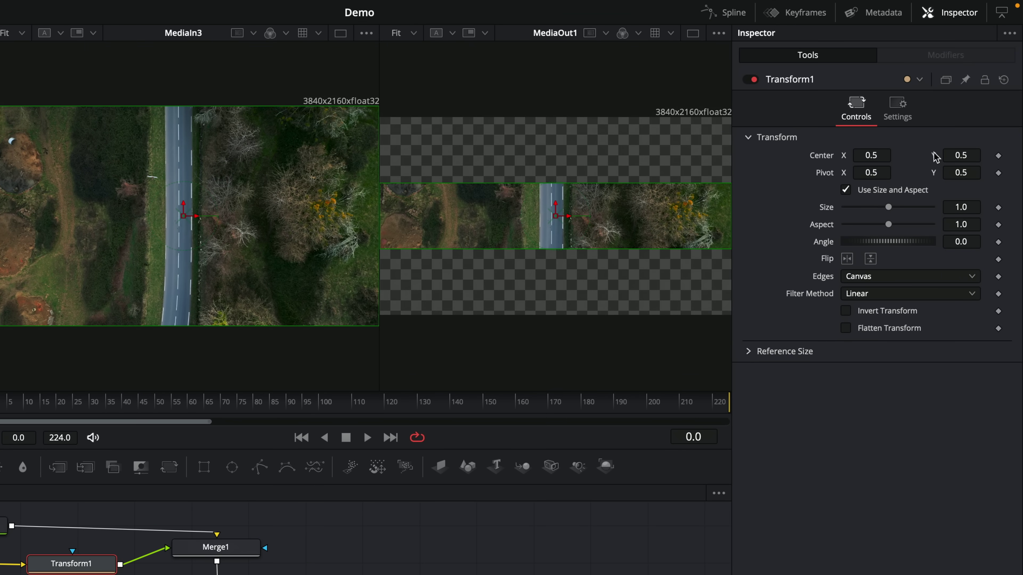
left_click_drag(946, 155, 998, 155)
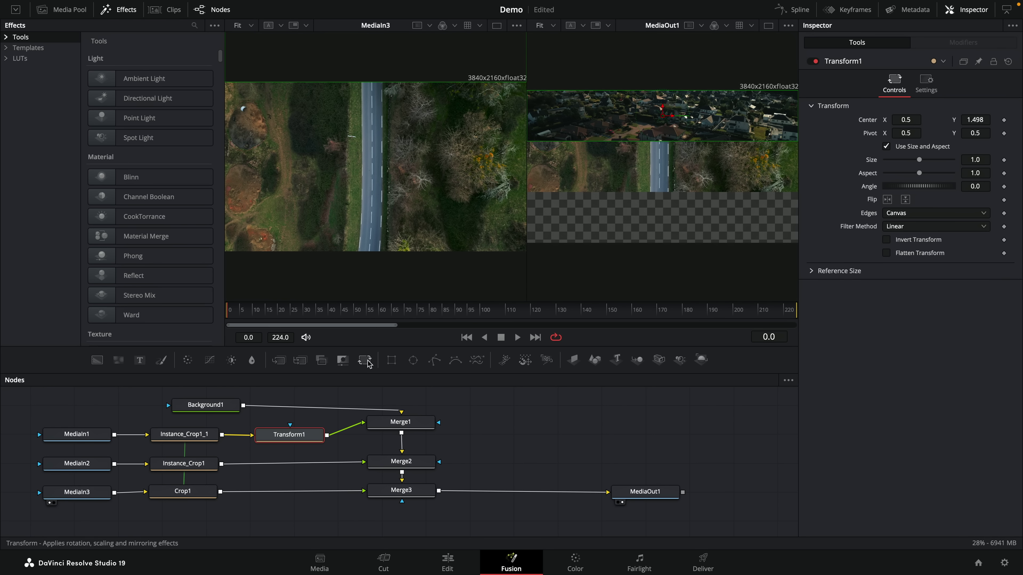
left_click_drag(367, 362, 288, 491)
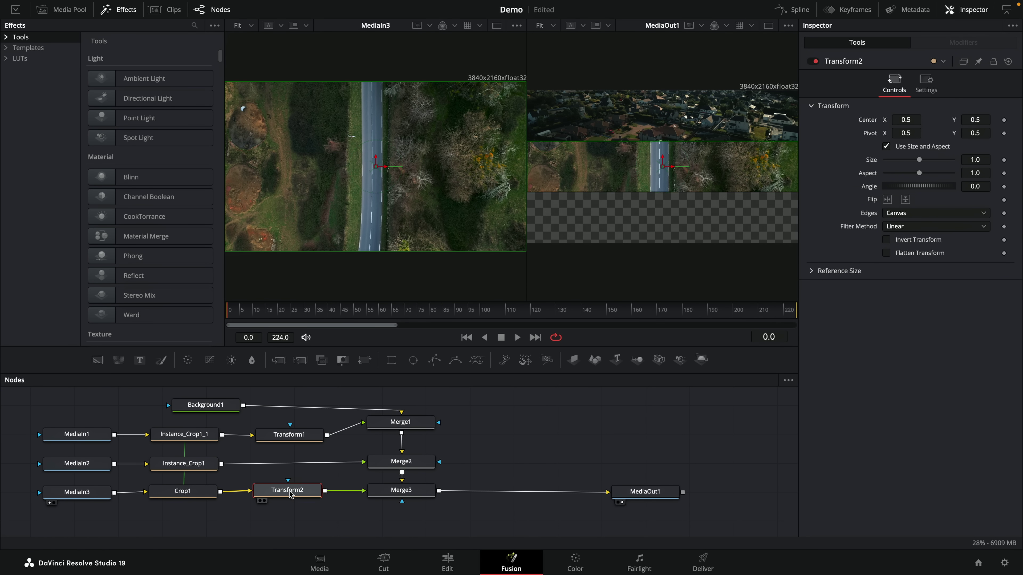
left_click_drag(975, 119, 954, 120)
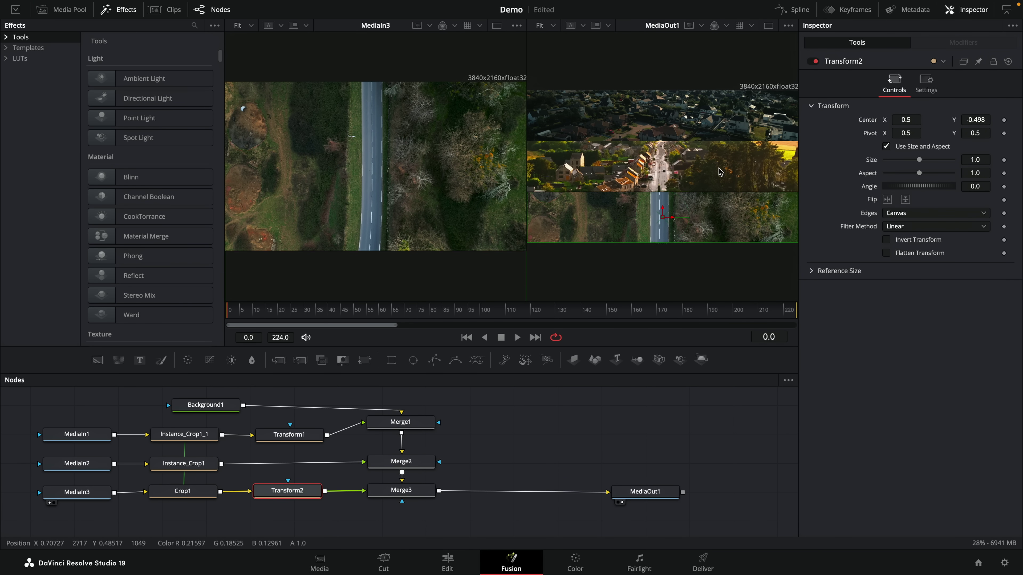
left_click(448, 562)
Play back the split preview, shuffle the drone clips, then delete all three from the timeline.
key("space")
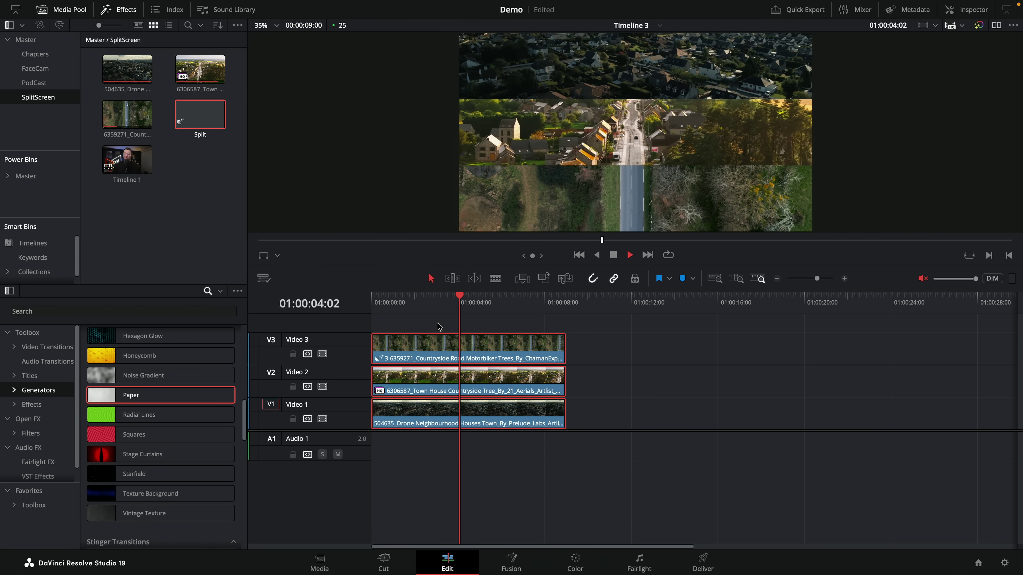
key("space")
left_click_drag(487, 422, 781, 423)
left_click_drag(478, 387, 478, 420)
left_click_drag(721, 419, 429, 393)
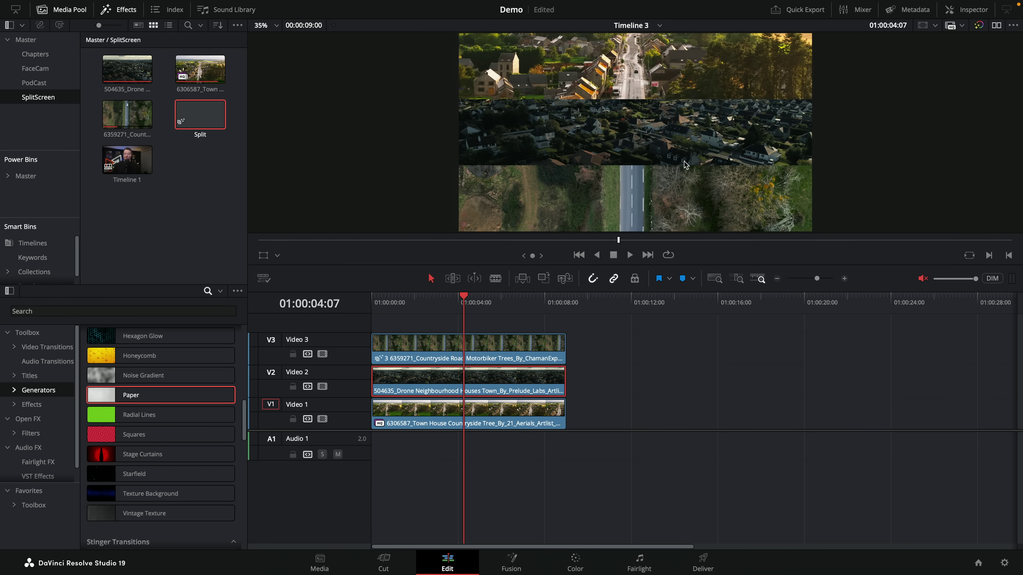
left_click_drag(656, 427, 458, 341)
key("Delete")
Re-add Countryside on Video 3, Town on Video 2 and the drone clip on Video 1.
left_click_drag(133, 117, 343, 326)
left_click_drag(200, 69, 354, 377)
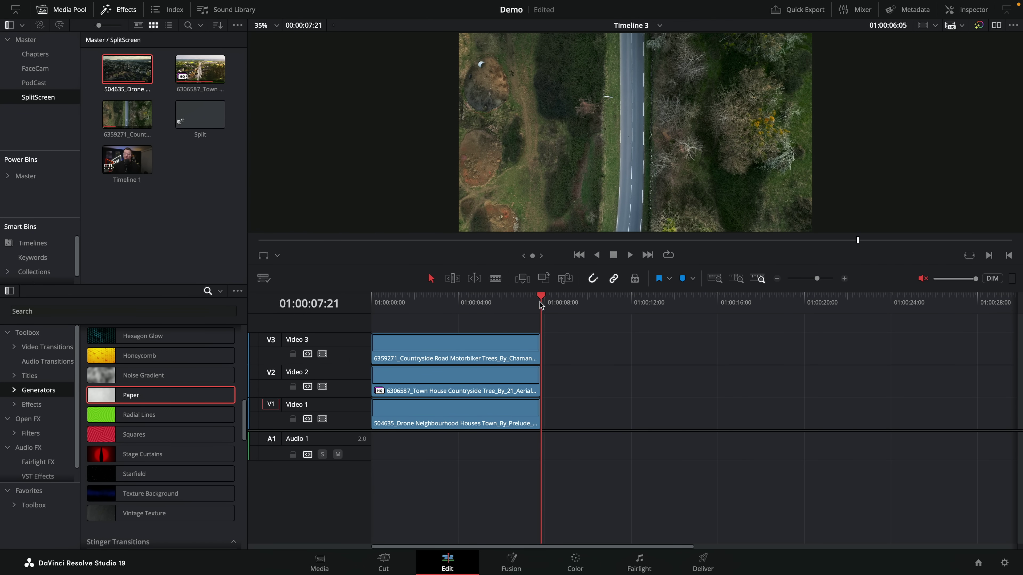
left_click(440, 318)
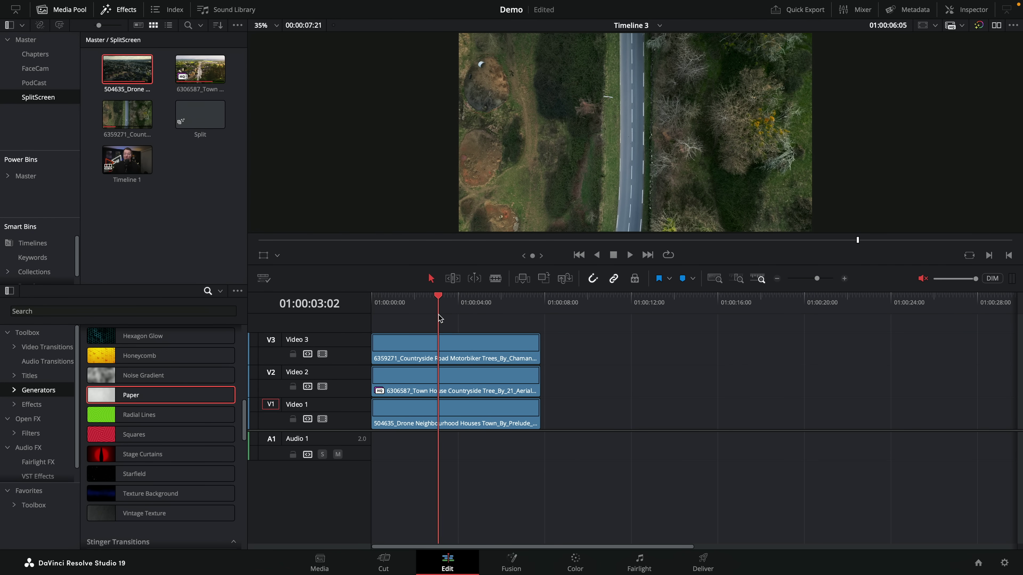
Link the top Countryside clip to the Split composition and play the result from the start.
left_click(455, 349)
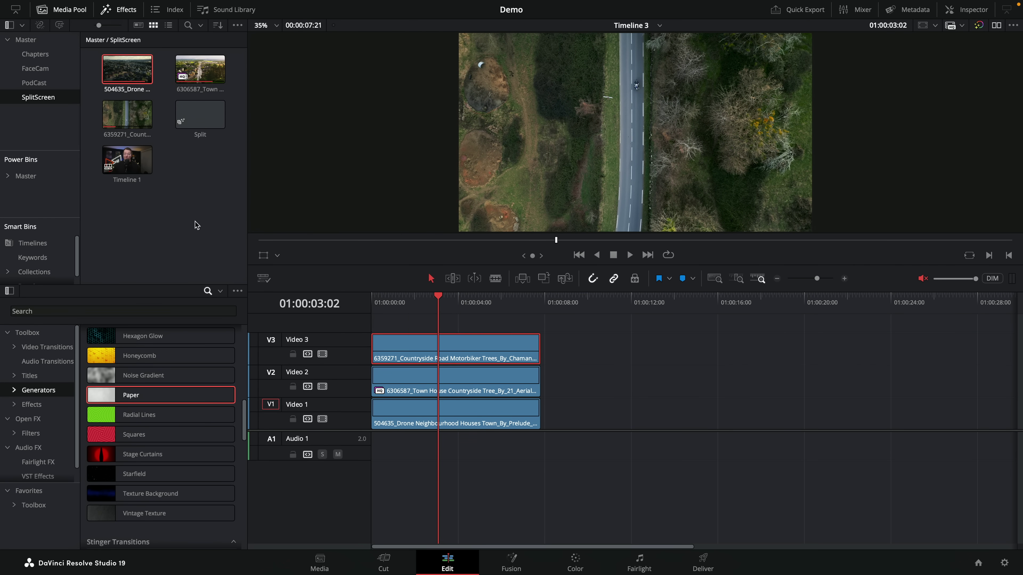
left_click(192, 121)
right_click(422, 344)
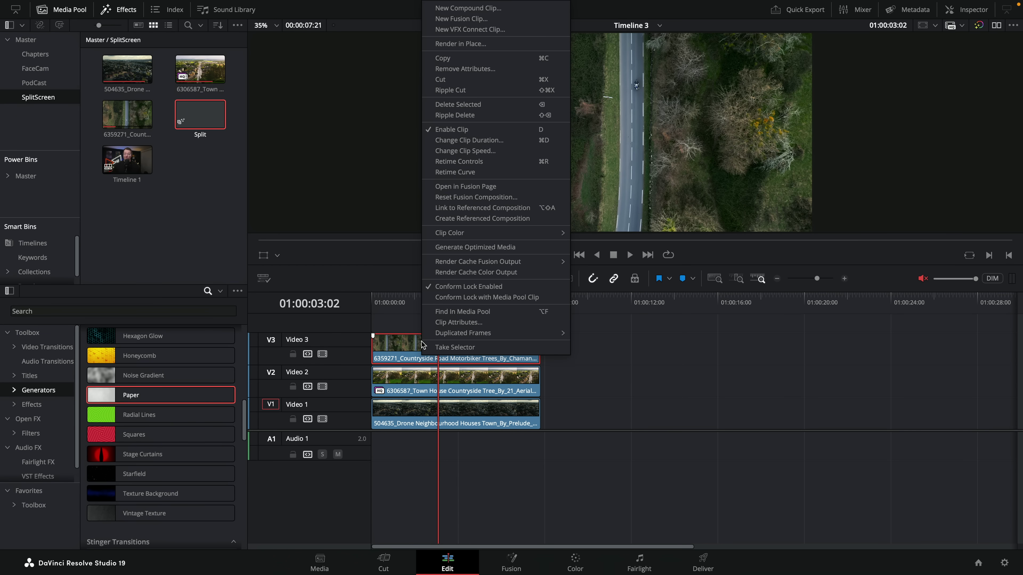
left_click(492, 208)
left_click_drag(395, 302, 364, 302)
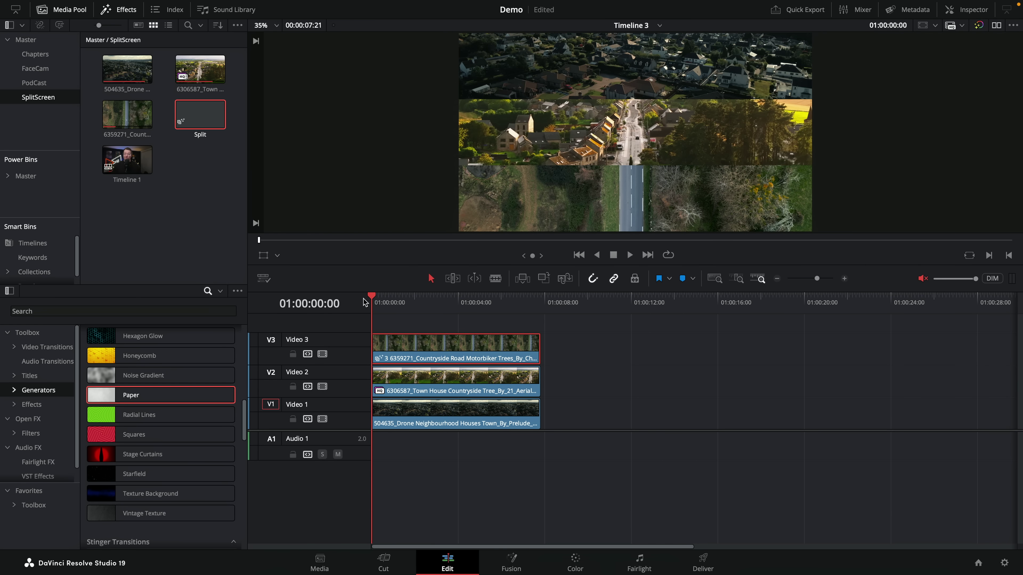
key("space")
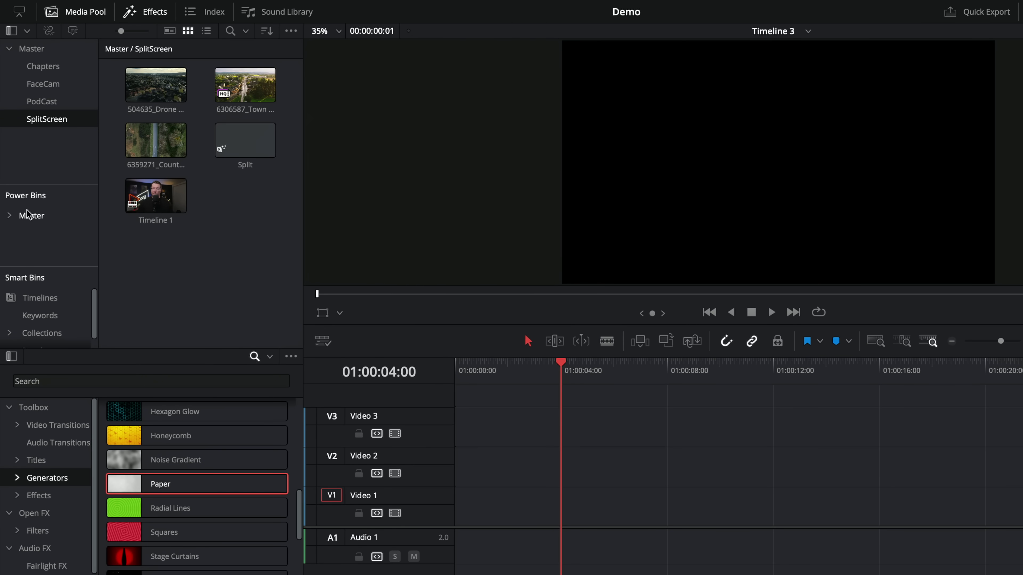
Show Power Bins, drop Split into the Master power bin beside Podcast, and open the Project Manager.
left_click(290, 32)
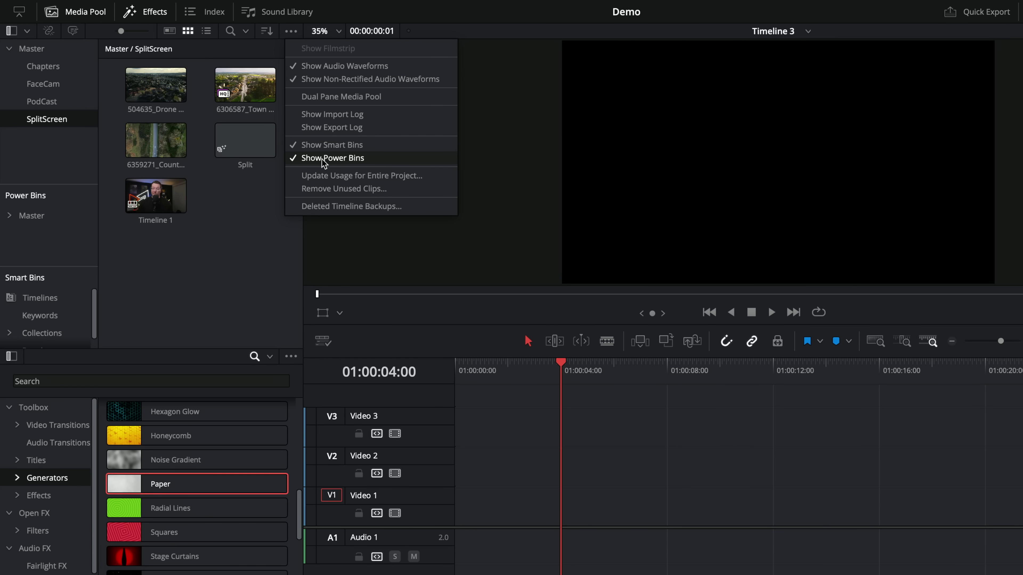
left_click(247, 253)
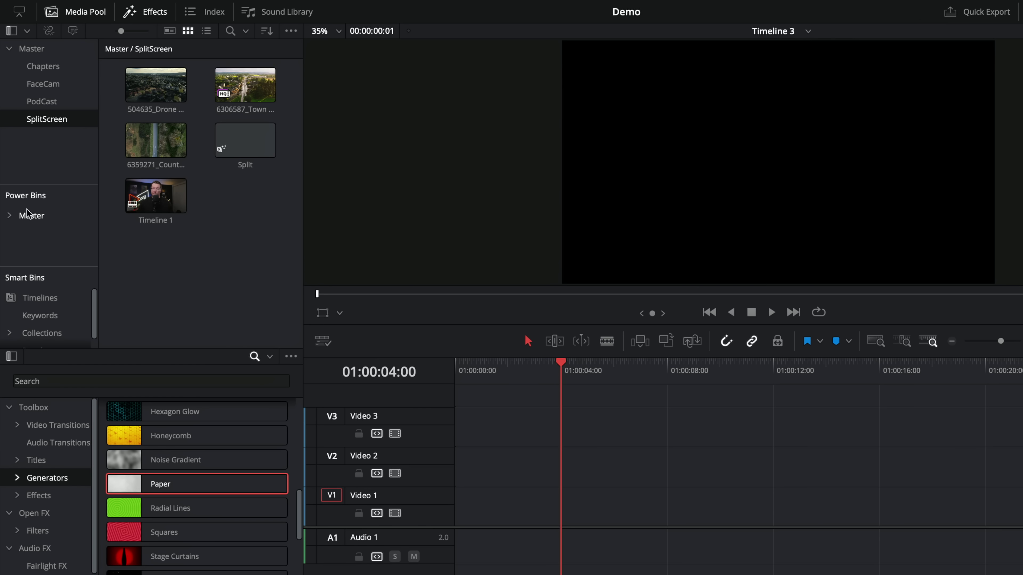
left_click(250, 145)
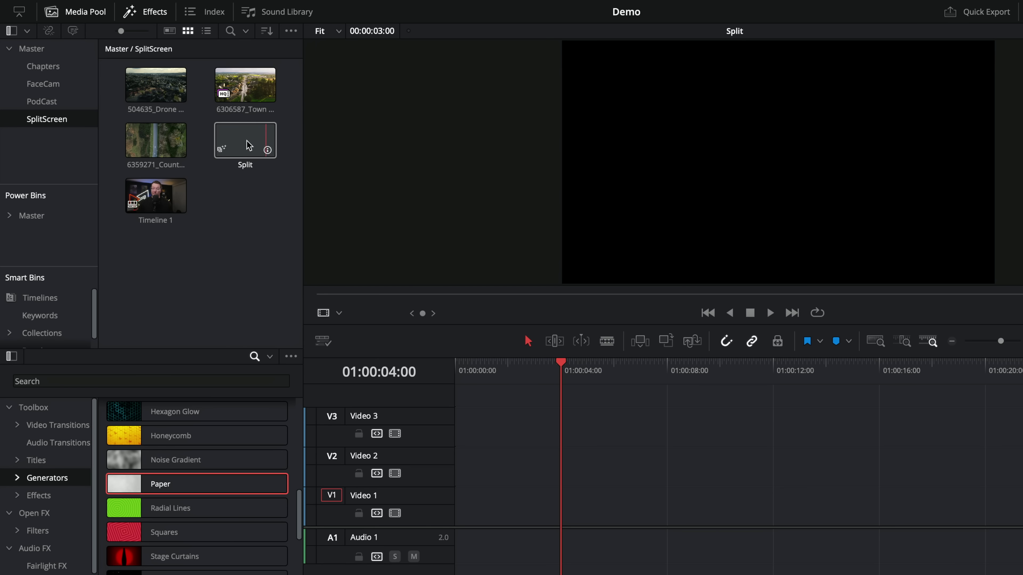
left_click_drag(252, 146, 39, 216)
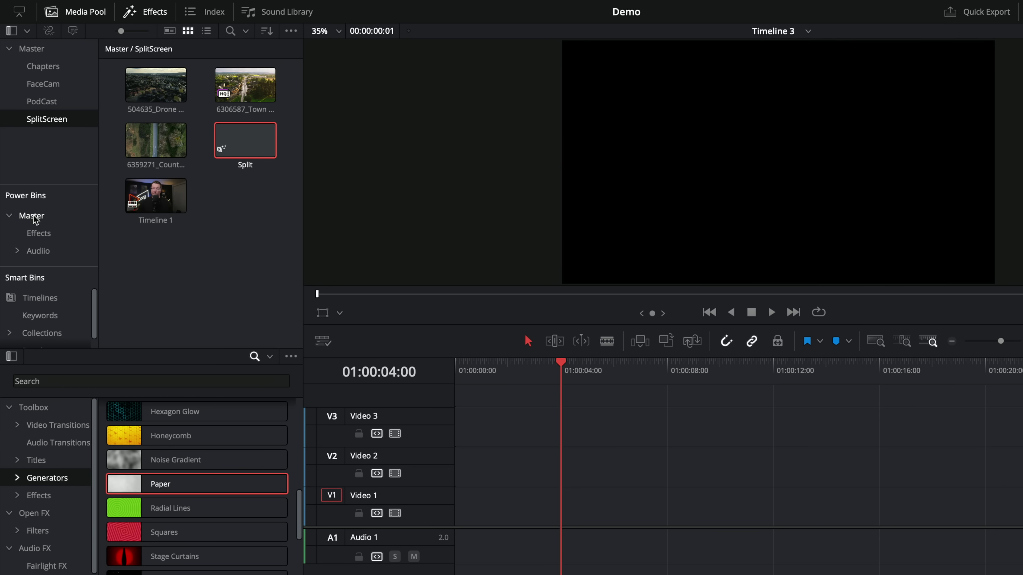
left_click(32, 215)
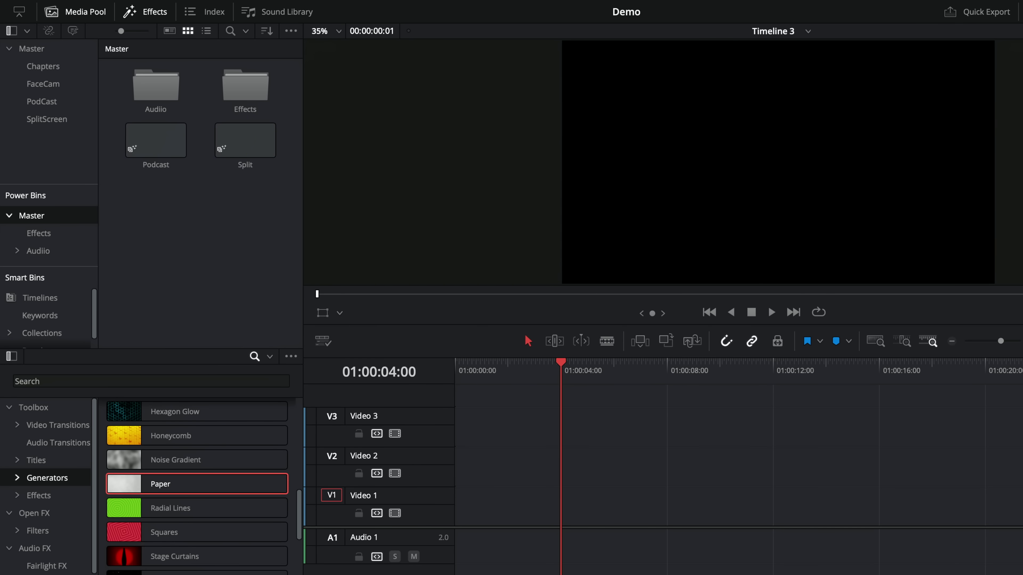
key("shift+1")
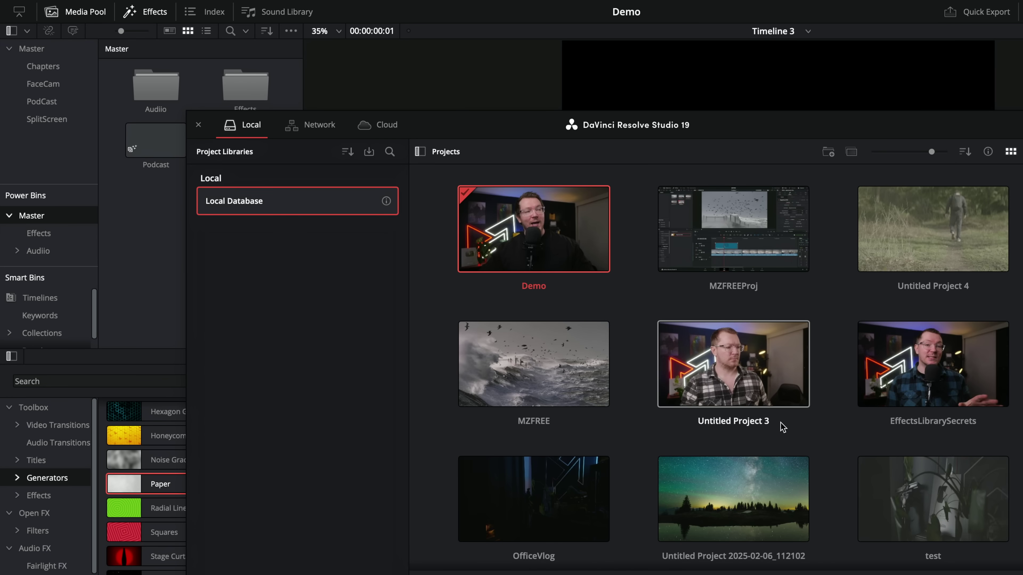
Create the new NewDemo project and check its three stacked seagull clips.
key("ctrl+n")
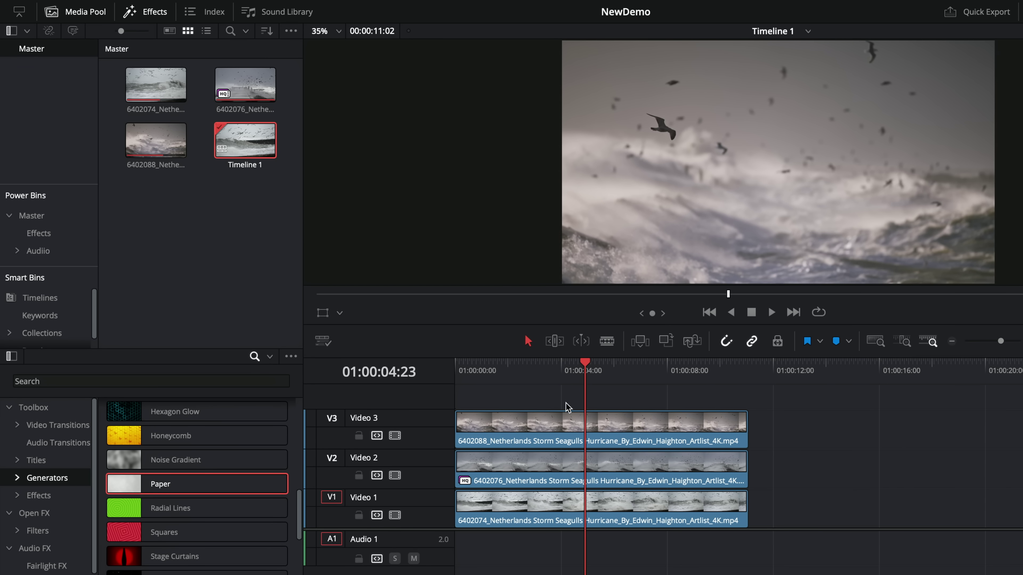
left_click_drag(564, 403, 677, 528)
left_click(816, 498)
Link the Video 3 seagull clip to the Split composition from the Master power bin.
left_click(39, 217)
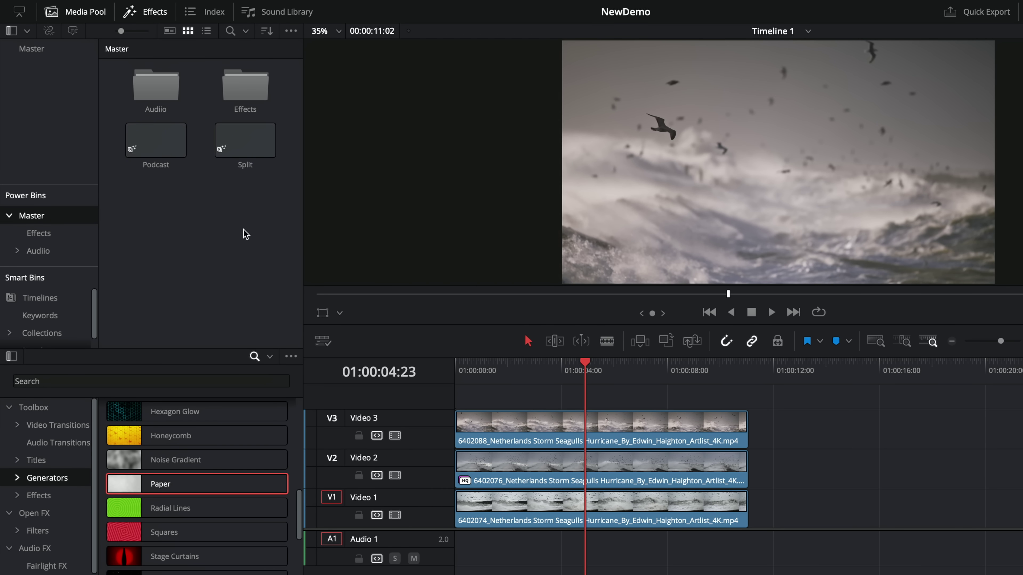
left_click(237, 150)
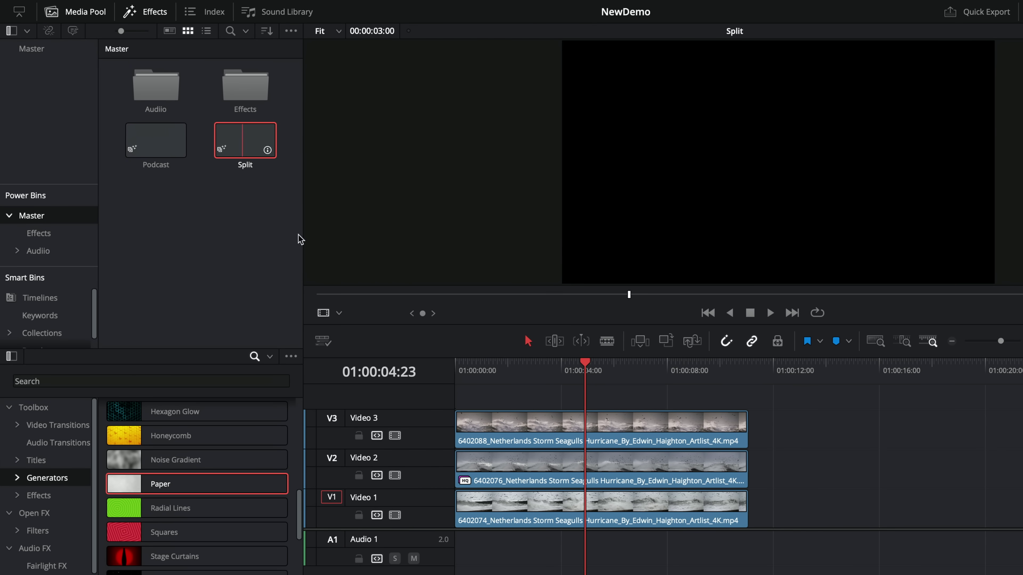
left_click(510, 439)
right_click(513, 431)
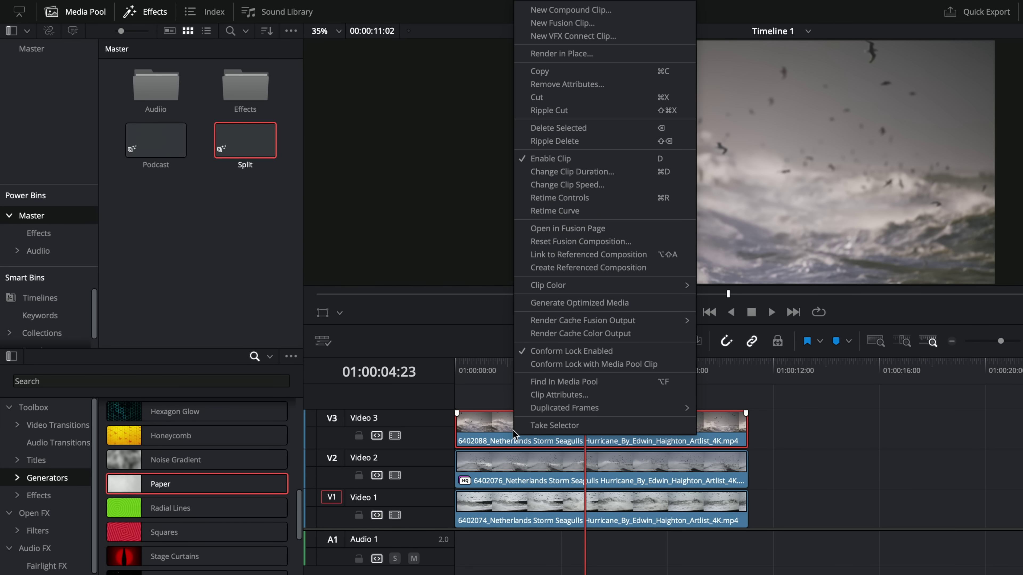
left_click(576, 254)
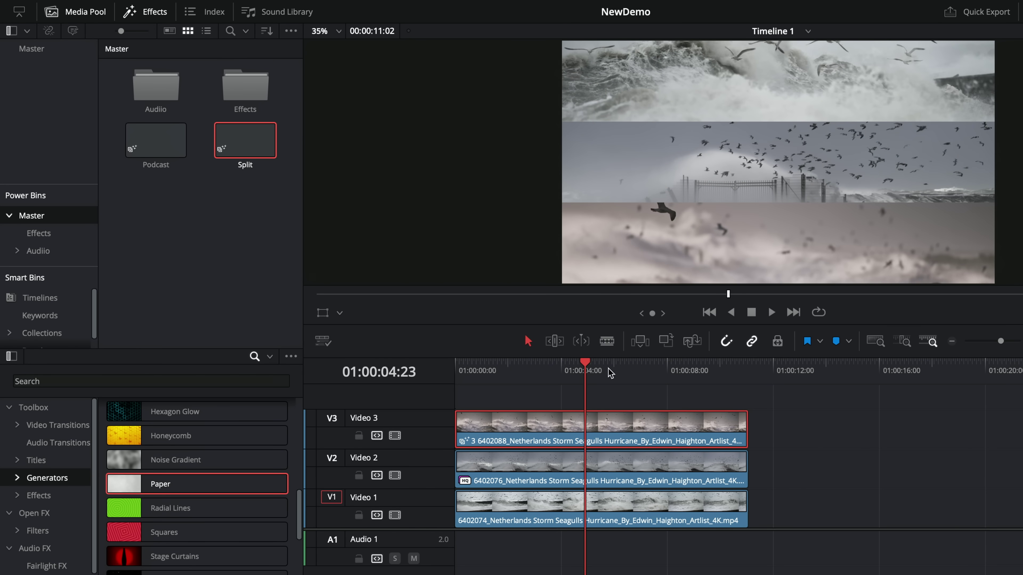
left_click_drag(610, 373, 523, 373)
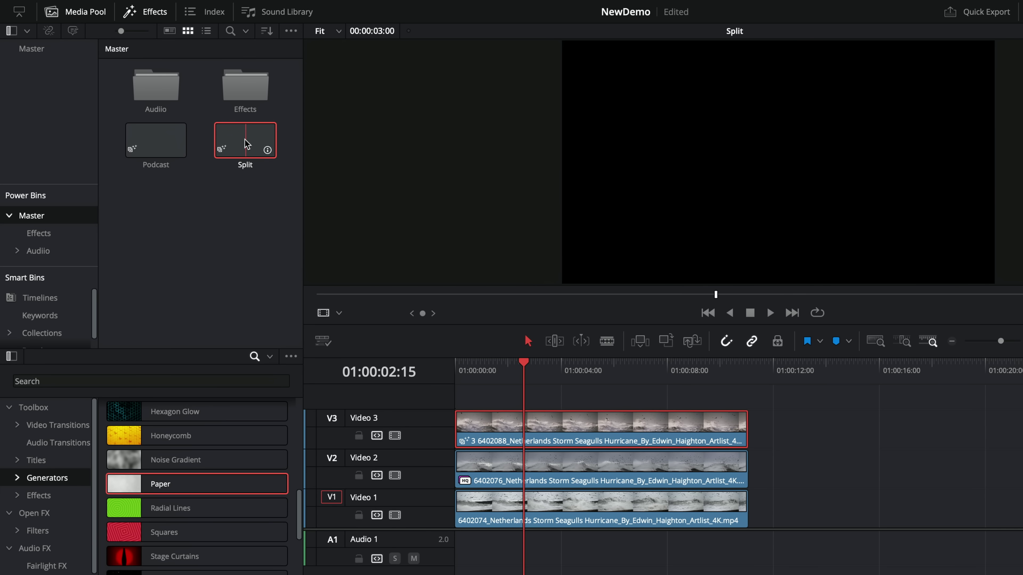
Preview Split and switch between the Master power bin and NewDemo's Master bin containing Split.
left_click(265, 146)
left_click(247, 218)
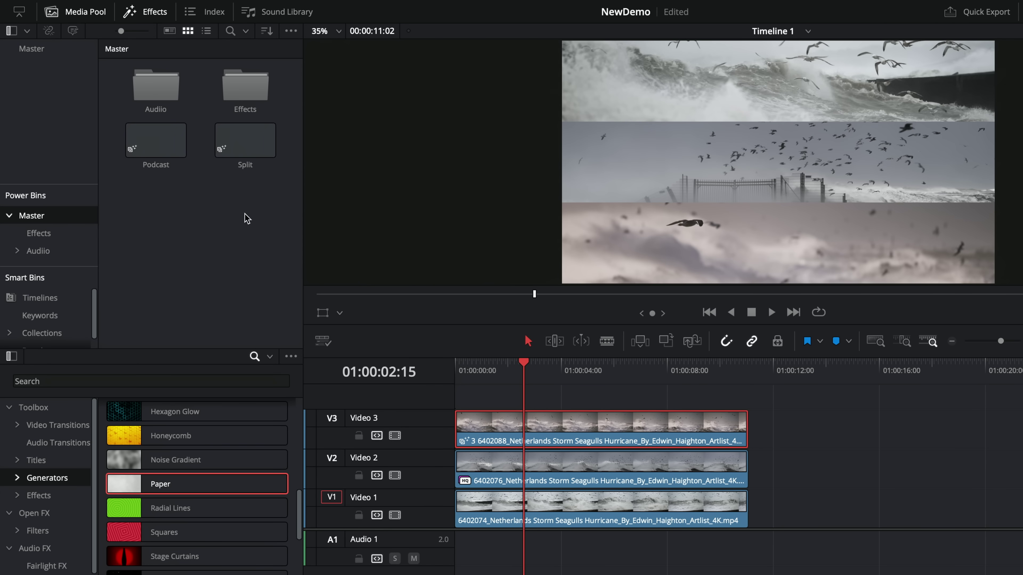
left_click(33, 52)
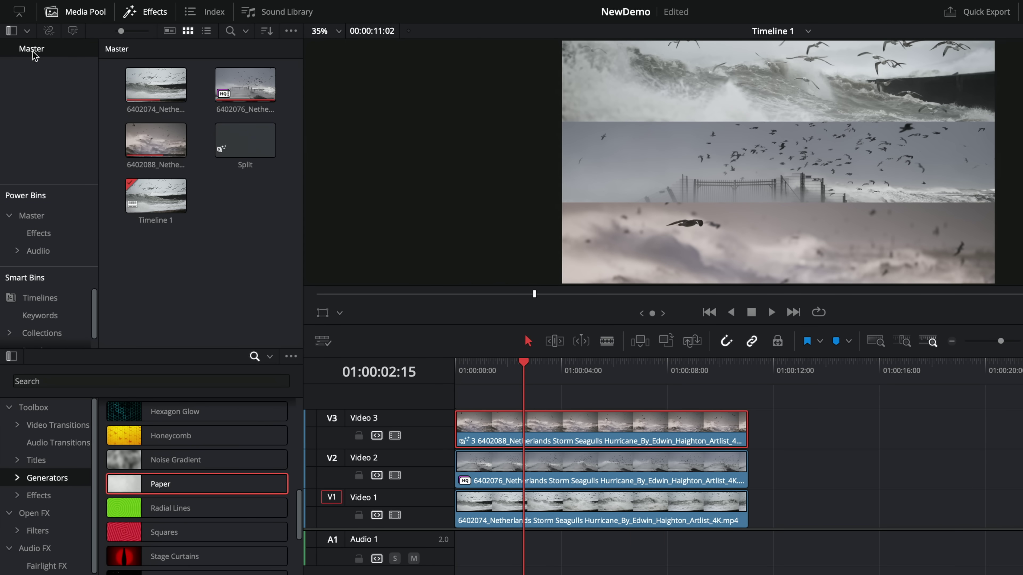
left_click(239, 155)
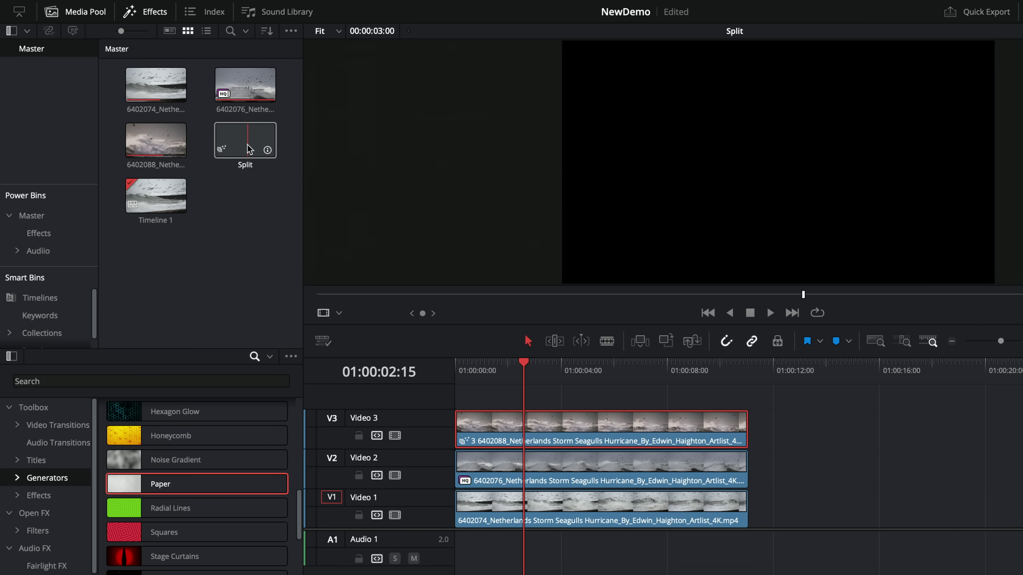
left_click_drag(525, 369, 535, 370)
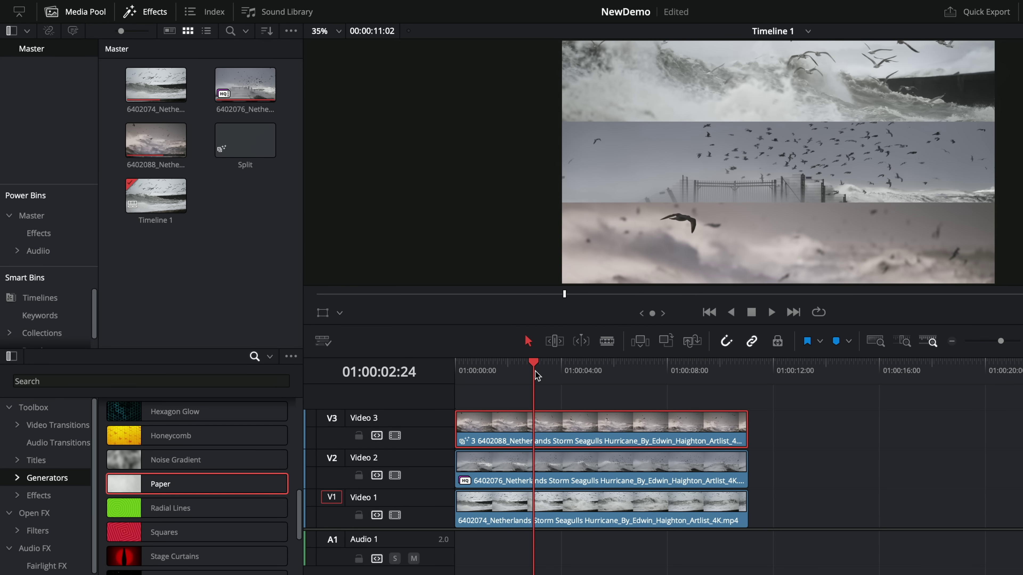
left_click(32, 215)
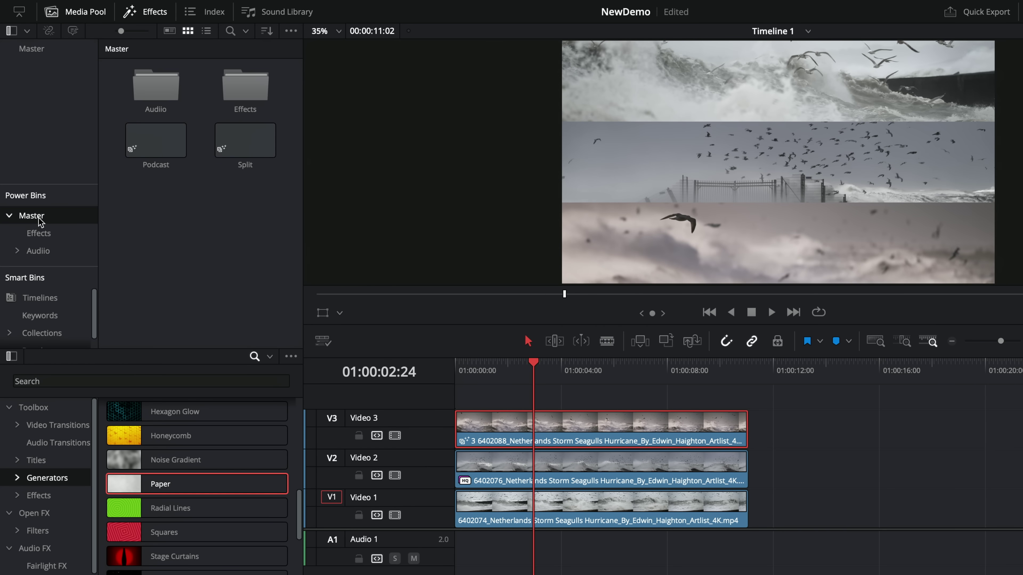
left_click(32, 49)
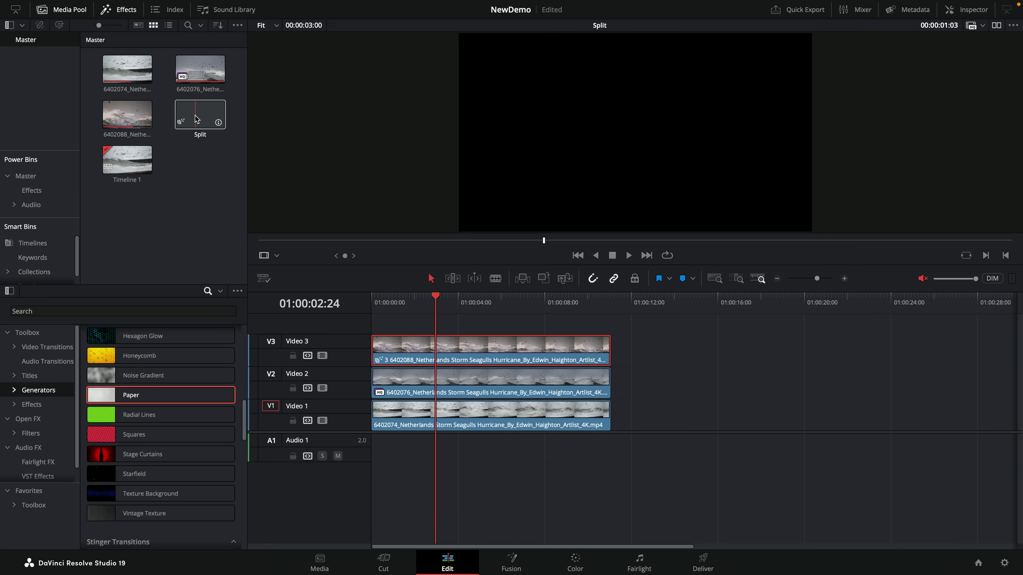
Add BrightnessContrast after Merge3 in Split with gain 0.69, lift 0.32 and green channel disabled.
double_click(196, 119)
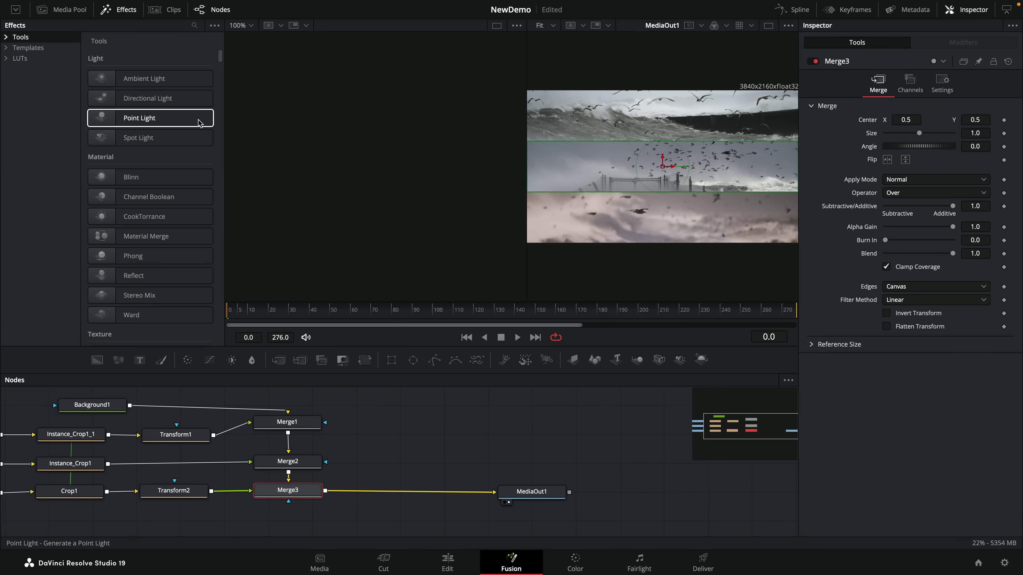
left_click_drag(435, 508, 412, 489)
mouse_move(924, 120)
left_mouse_down()
mouse_move(938, 121)
mouse_move(912, 122)
mouse_move(923, 138)
left_mouse_up()
left_click(904, 107)
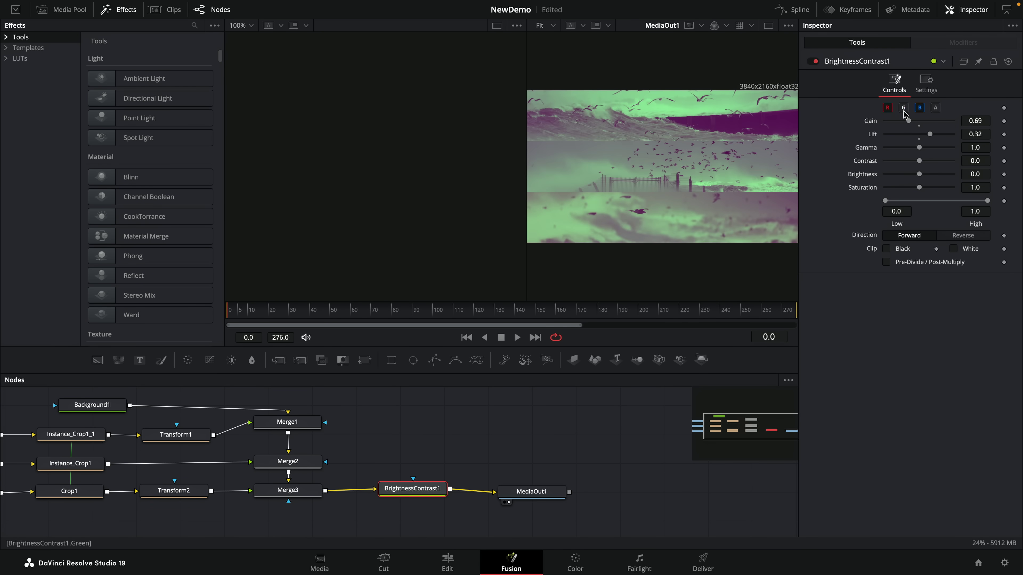
left_click(458, 562)
left_click_drag(387, 307, 501, 318)
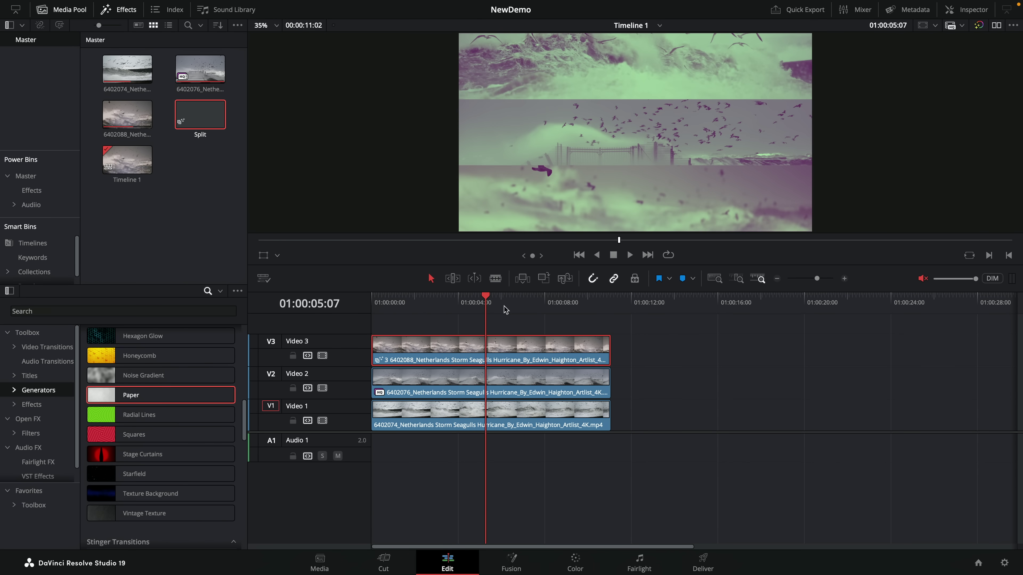